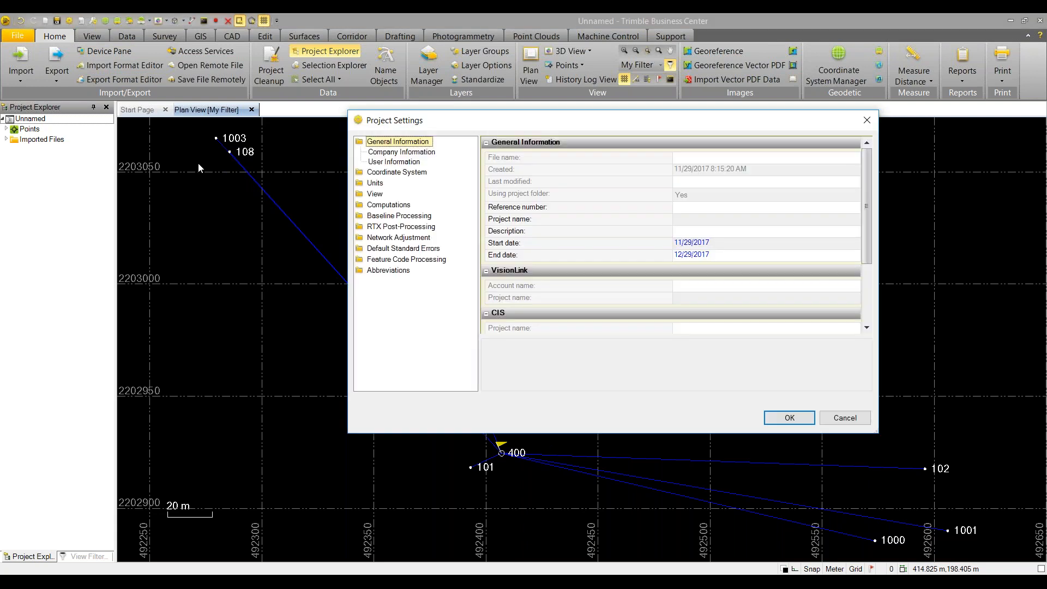
View the Coordinate System summary (Utah Central 4302, NAD 1983, GEOID12B), then the Local Site page
left_click(403, 172)
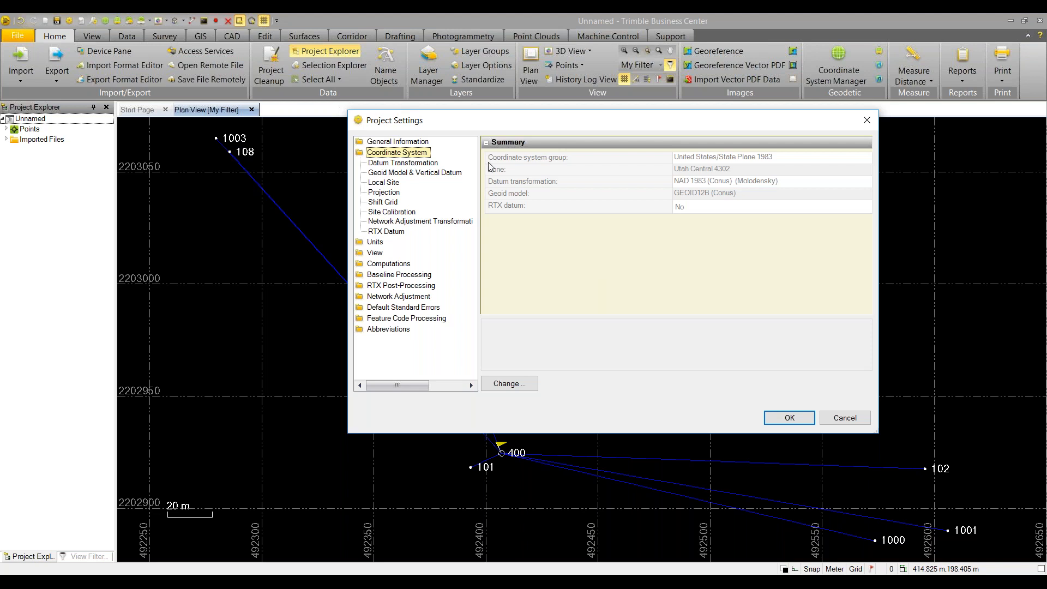
left_click(844, 419)
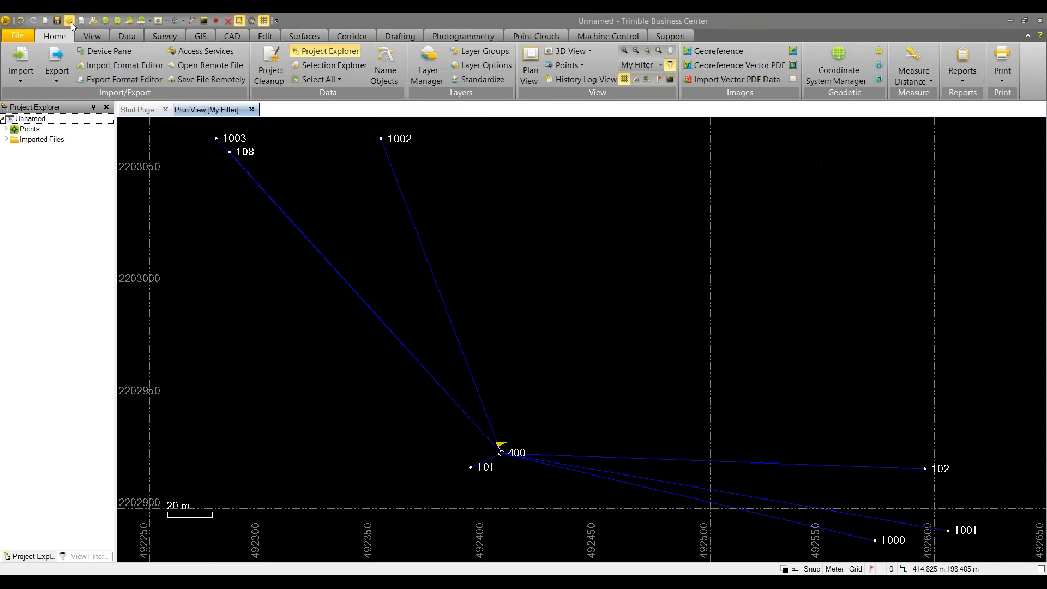
left_click(69, 22)
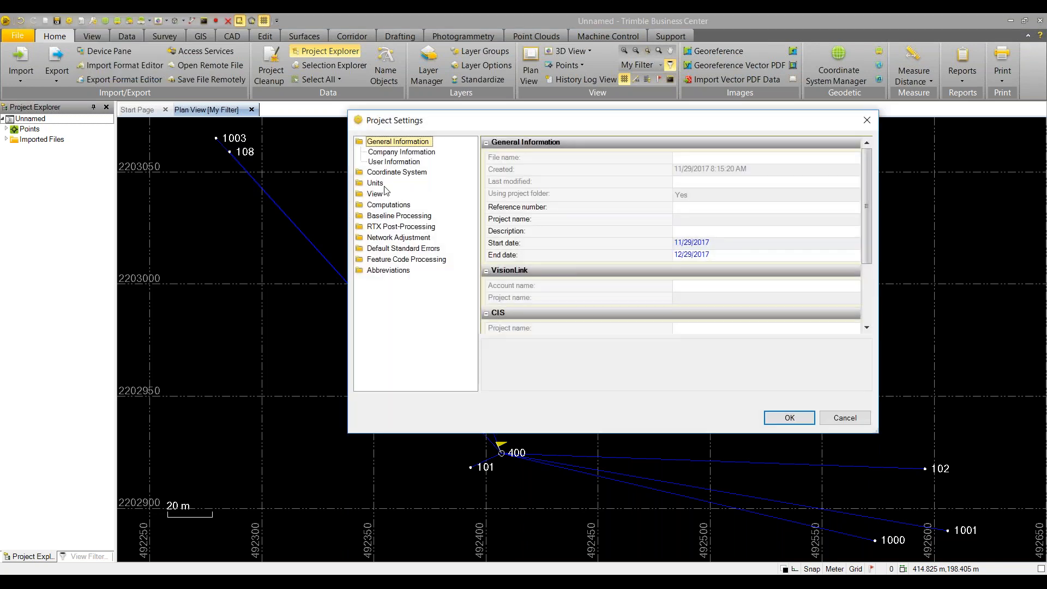
left_click(387, 173)
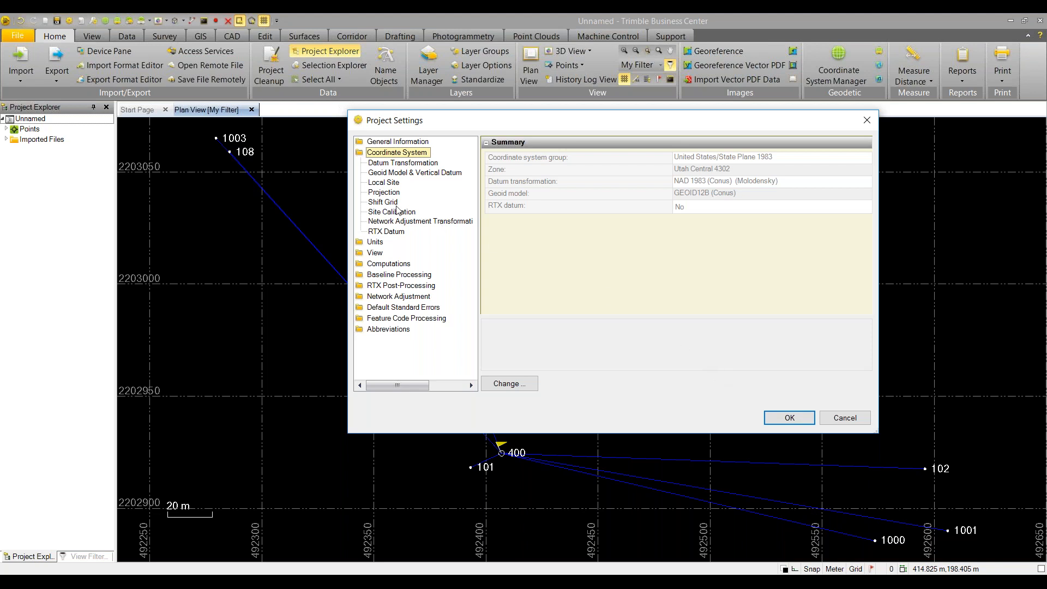
left_click(389, 183)
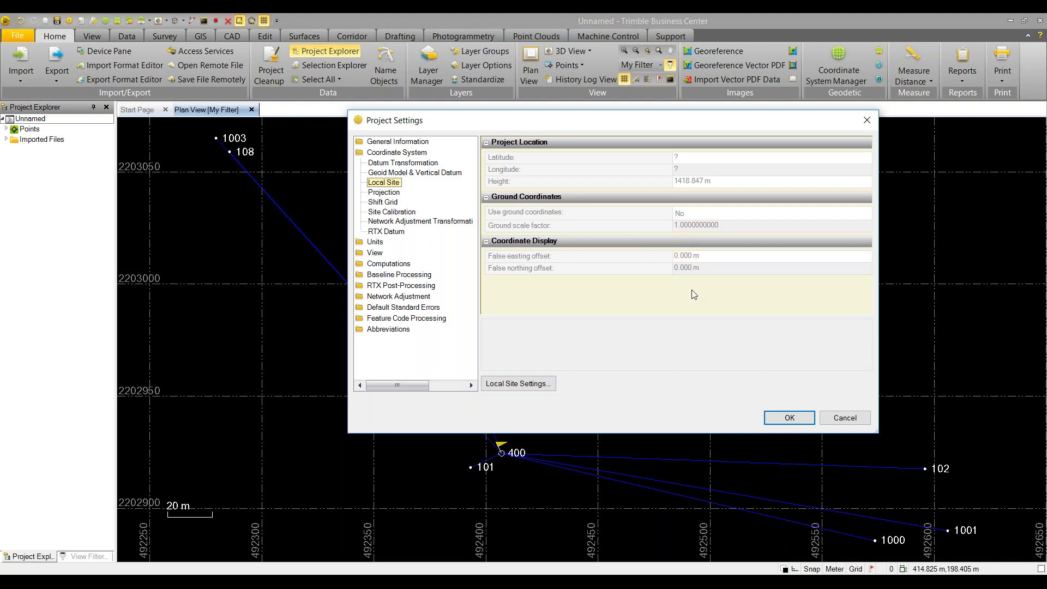
Accept Project Settings with site height 1418.847 m and ground coordinates off
left_click(783, 420)
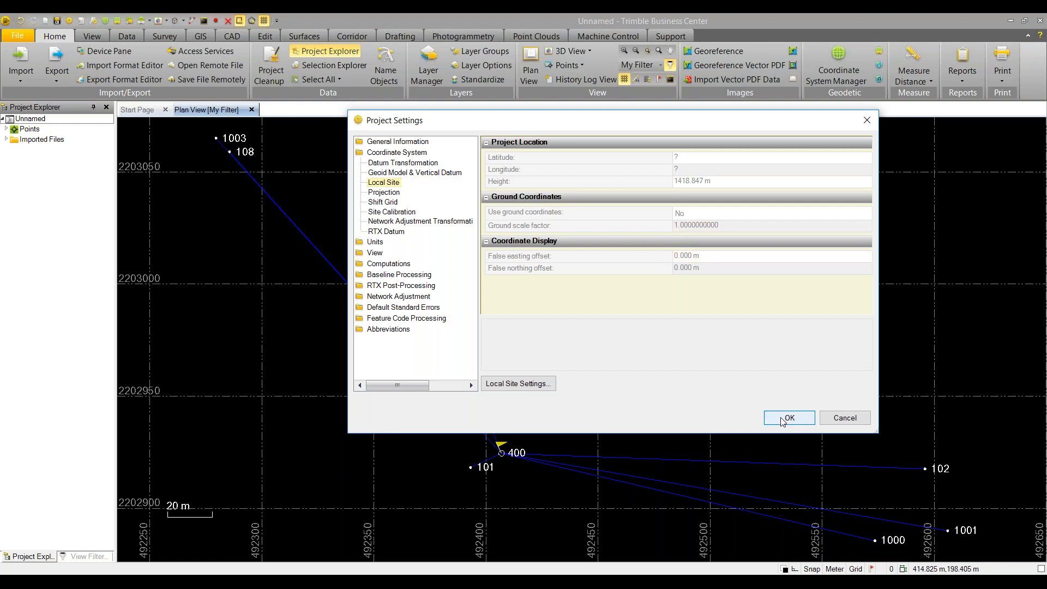
left_click(170, 39)
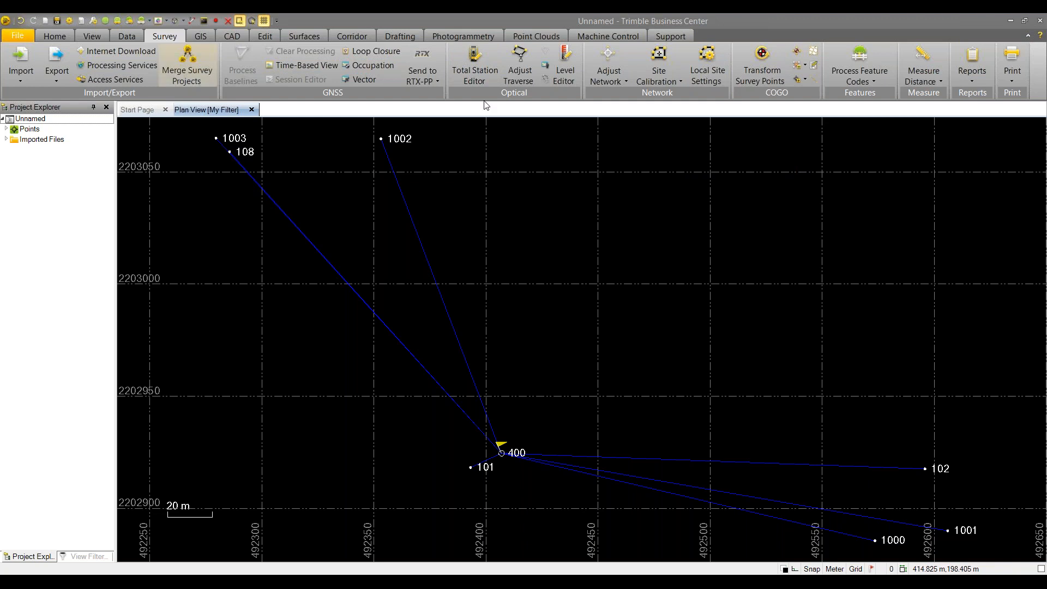
Inverse from point 1000 to 1002: 284.057 m grid distance at azimuth 309°07'09"
left_click(941, 83)
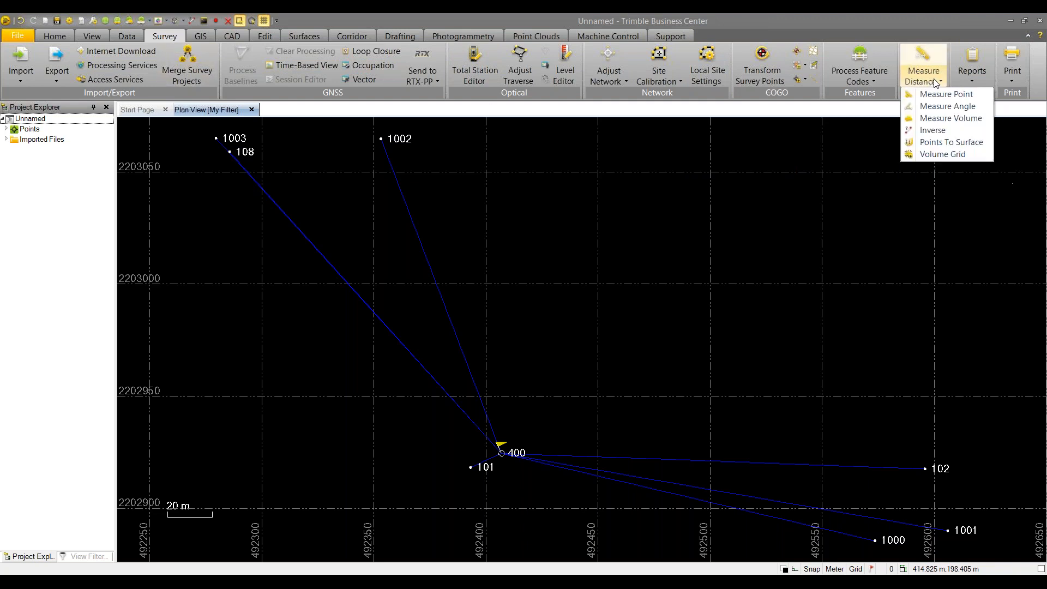
left_click(932, 130)
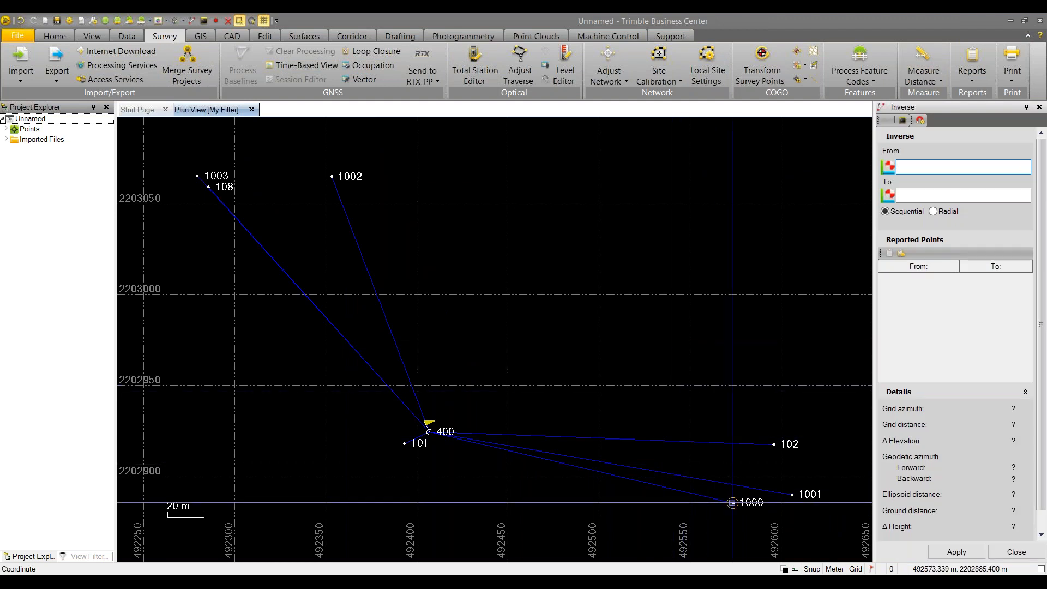
left_click(733, 502)
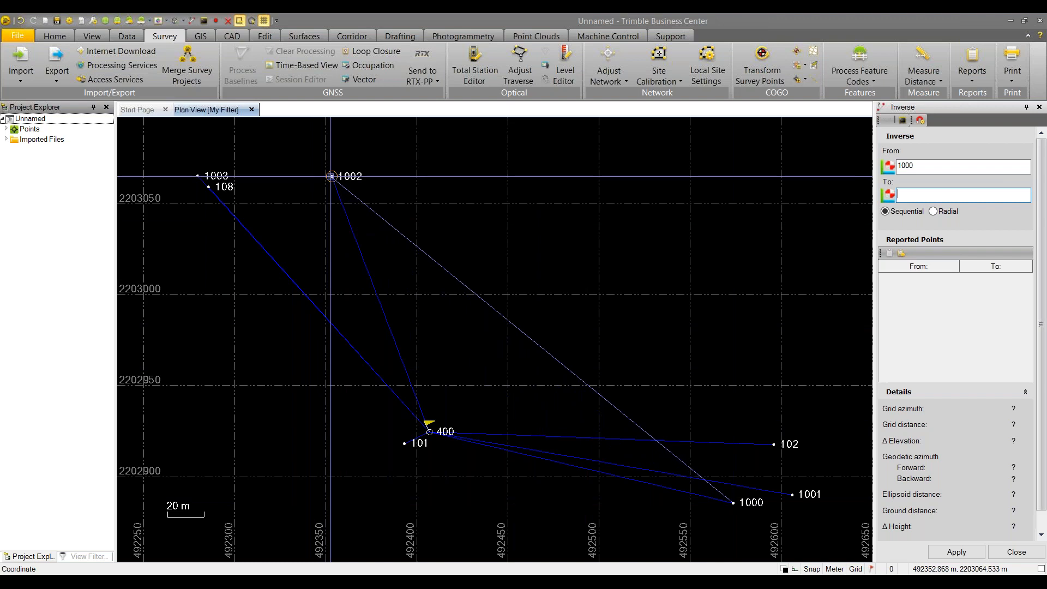
left_click(331, 176)
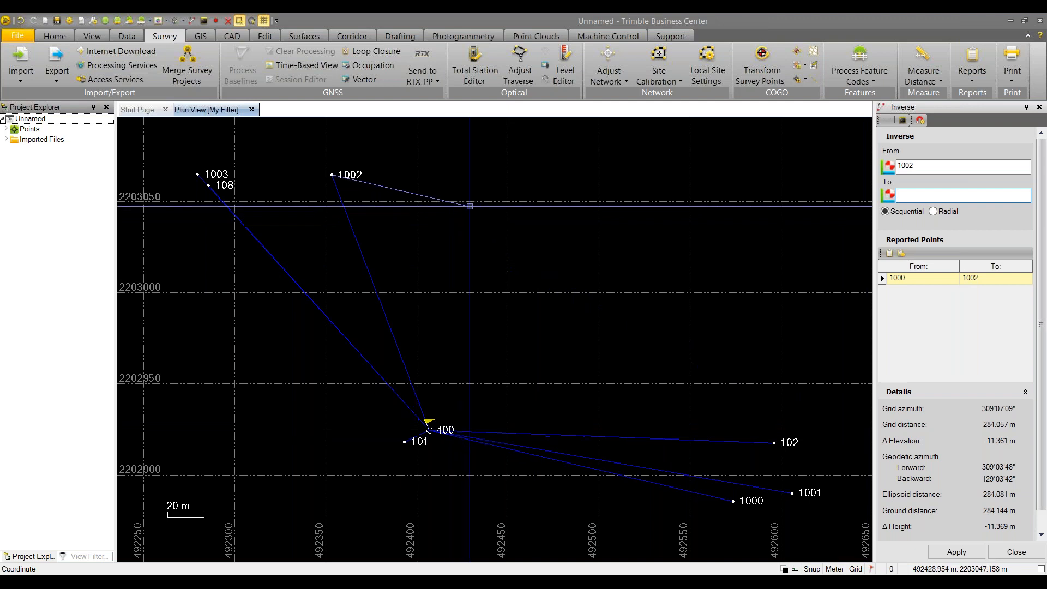
right_click(489, 223)
left_click(510, 244)
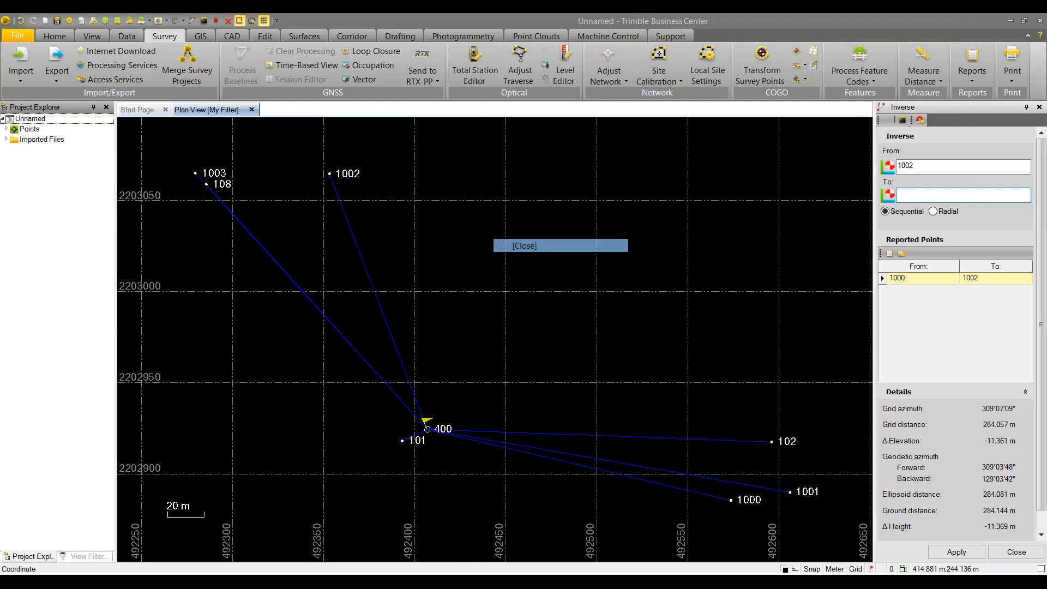
Draw a polyline from 492499.948, 2202951.601 running 100 m at bearing 0
left_click(235, 37)
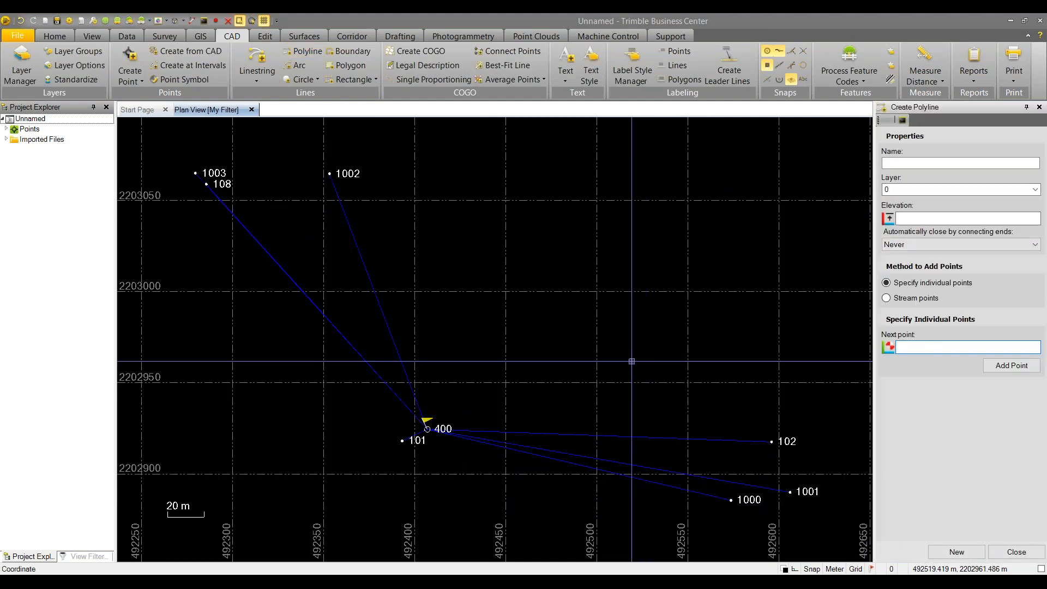
left_click(597, 381)
right_click(601, 193)
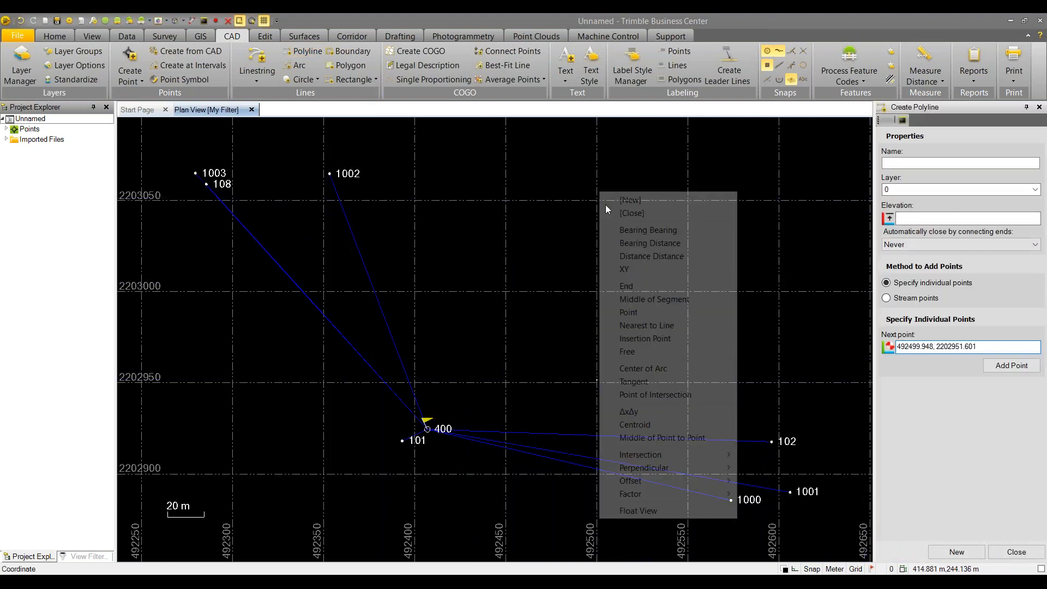
left_click(646, 243)
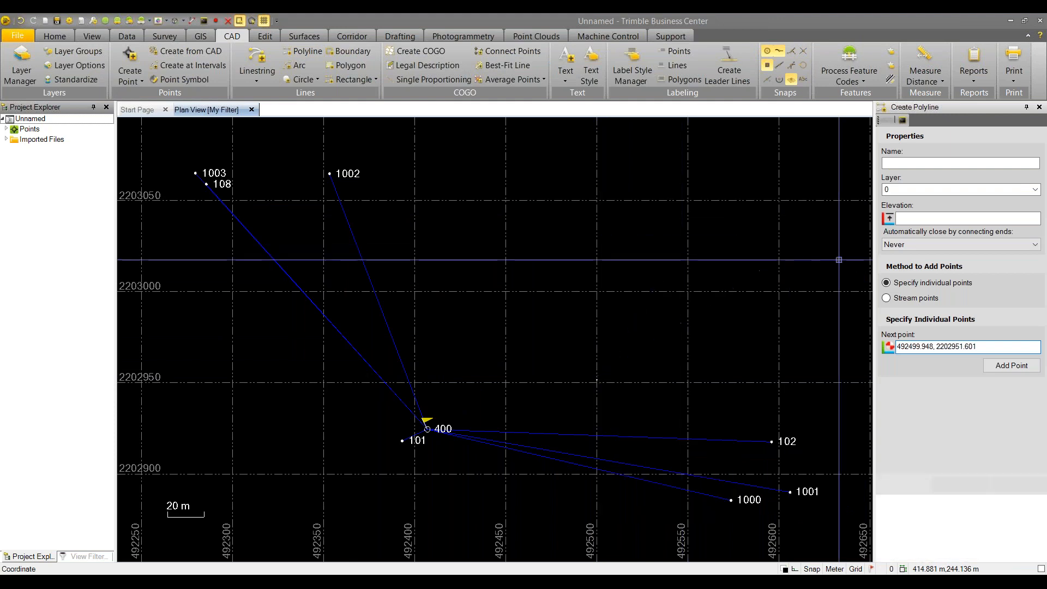
left_click(916, 187)
type("0")
key("Tab")
type("100")
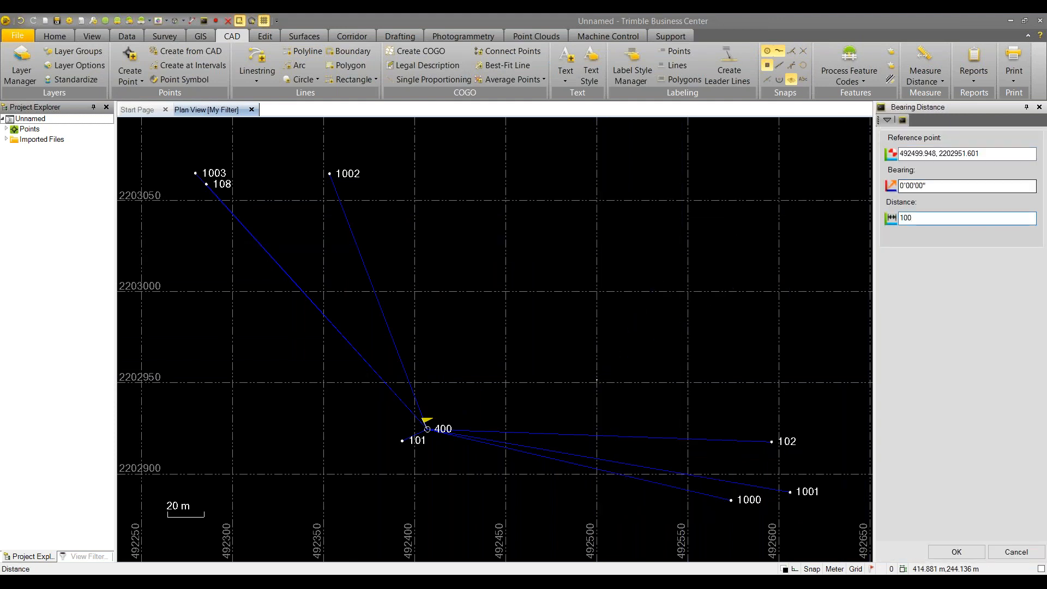
key("Return")
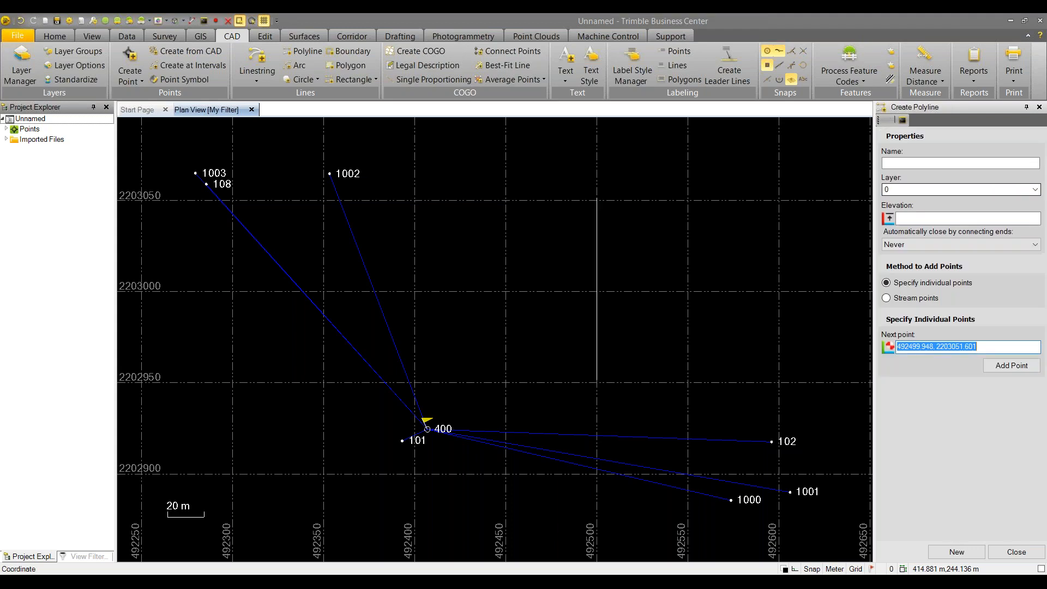
left_click(1007, 556)
Inverse the new line's endpoints to confirm 100.000 m at 0°00'00", then select it
left_click(928, 82)
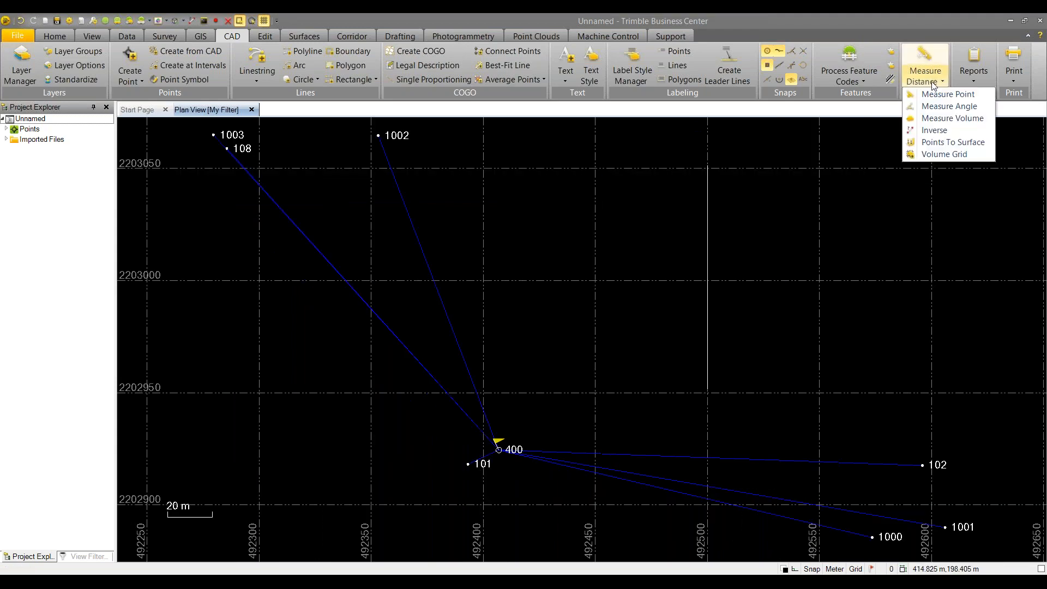
left_click(935, 131)
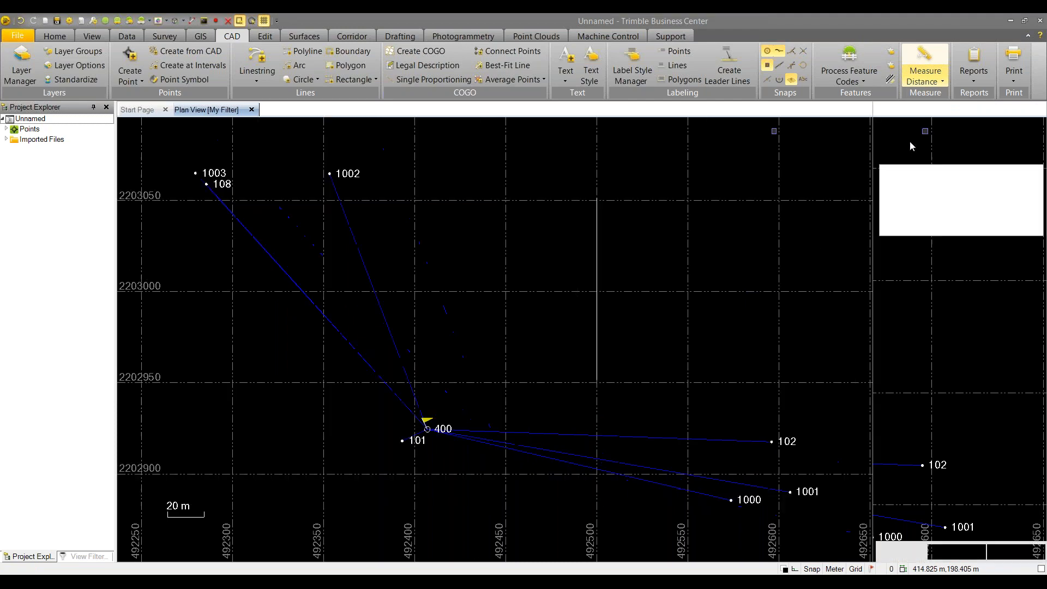
left_click(596, 373)
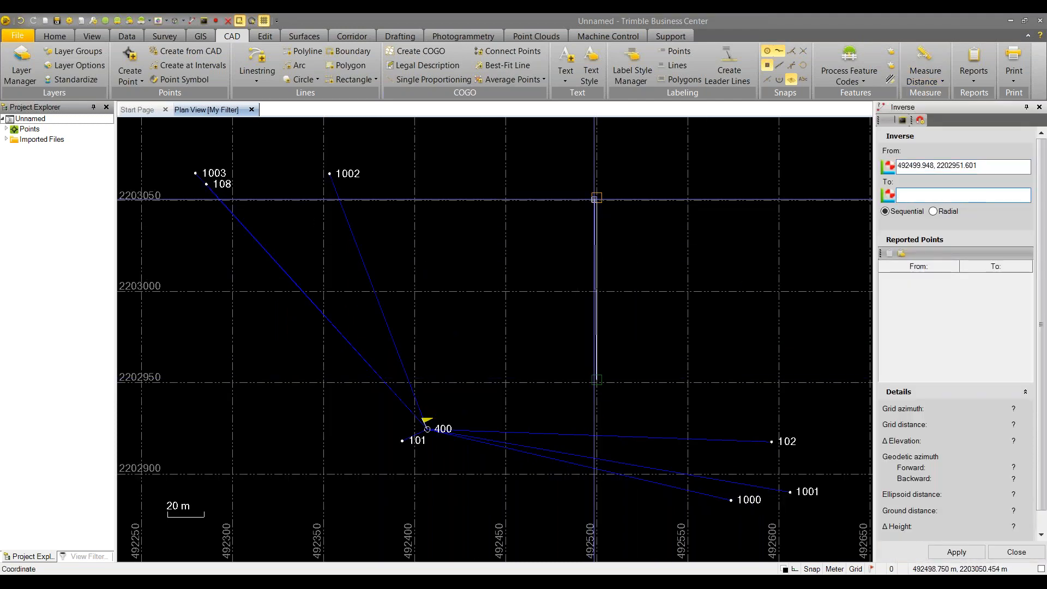
left_click(597, 198)
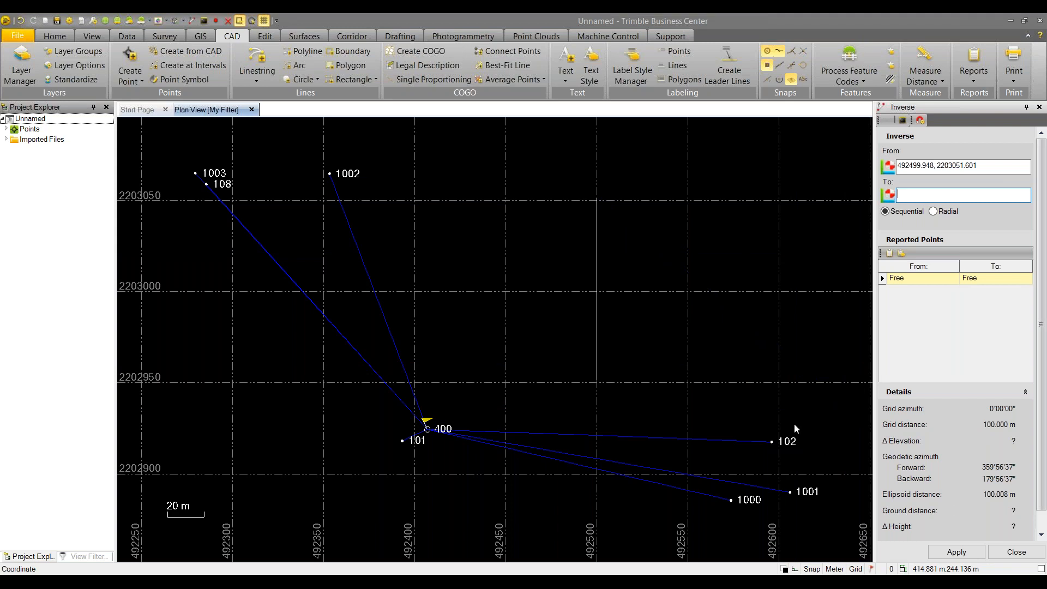
right_click(624, 220)
left_click(643, 237)
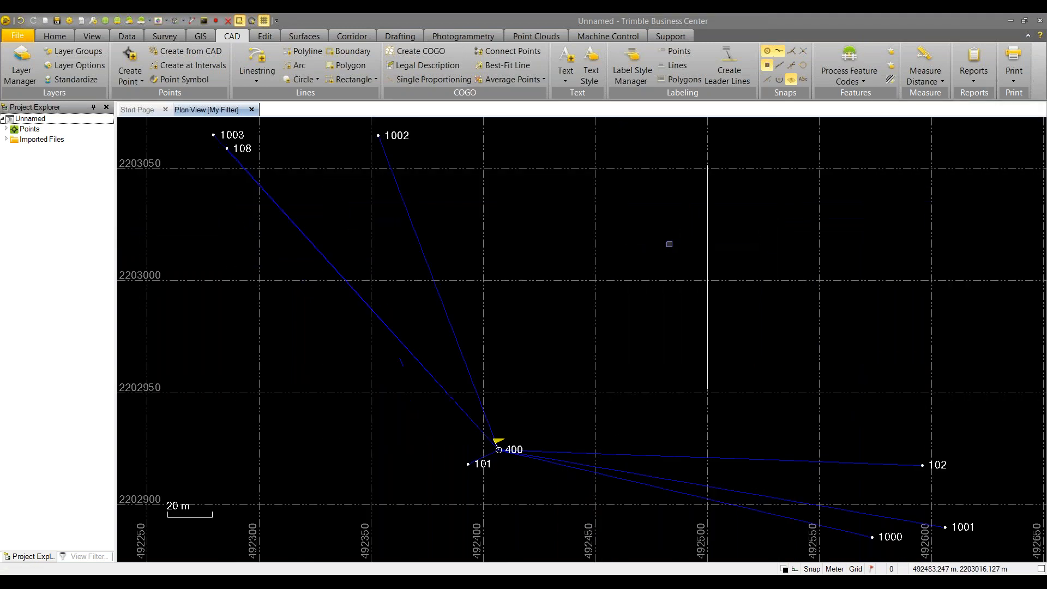
left_click(707, 237)
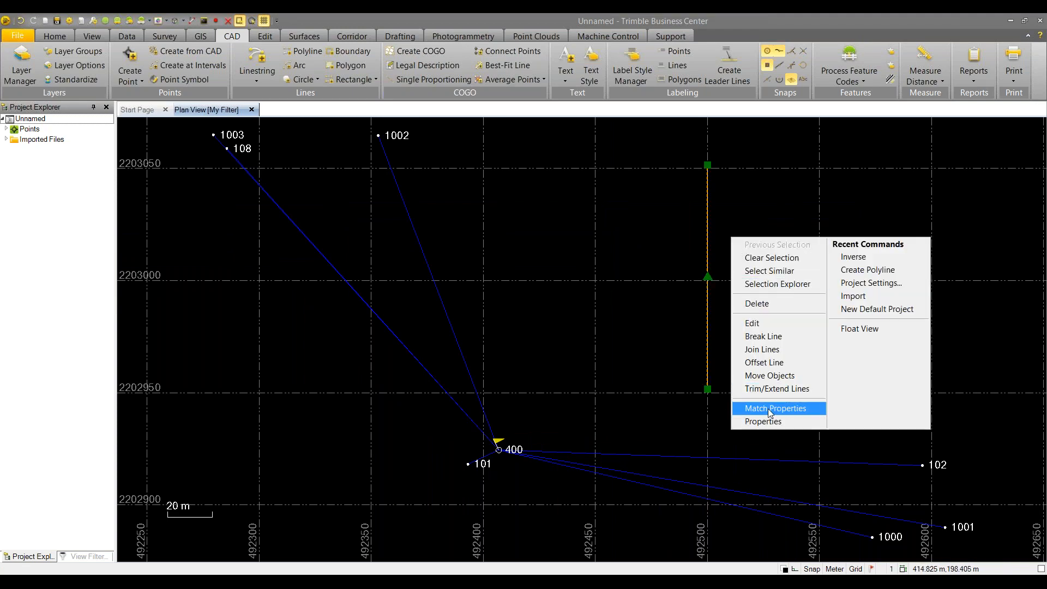
Give the 100 m polyline elevation 1432.587 from point 400 and close its Properties
left_click(762, 422)
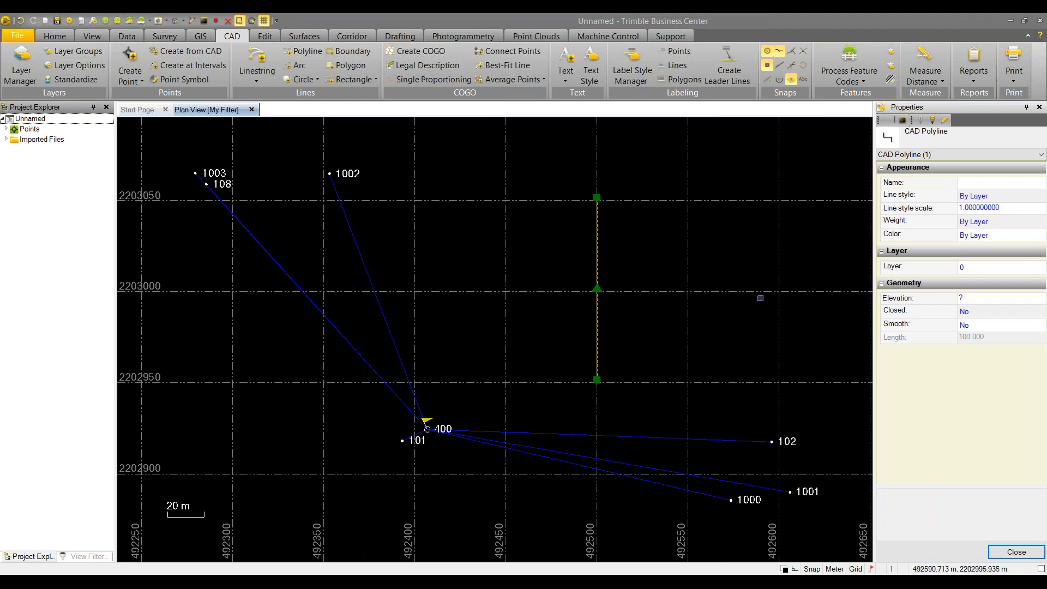
left_click(971, 298)
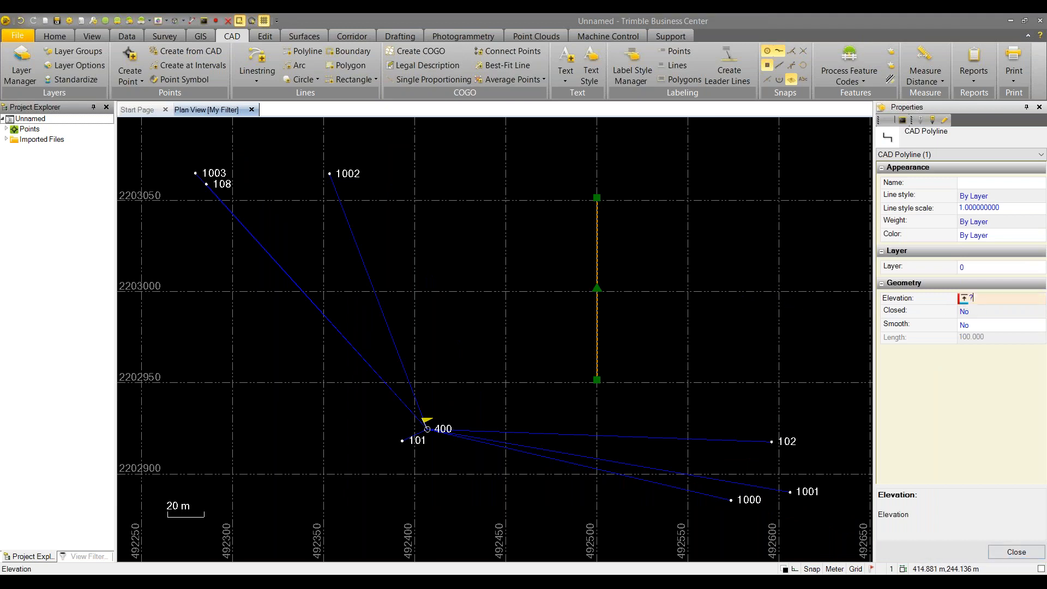
left_click(971, 298)
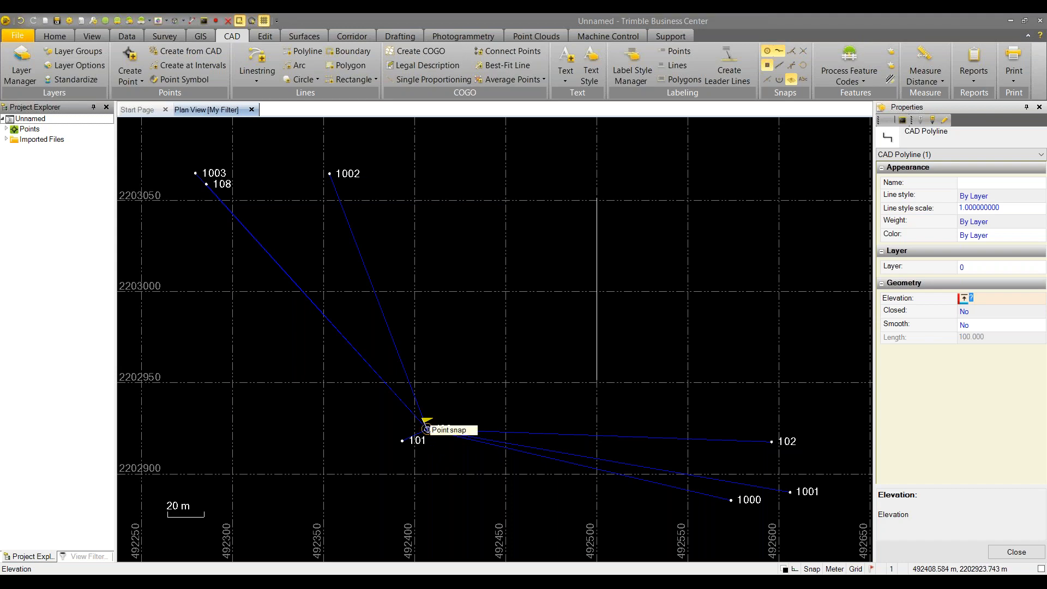
left_click(427, 429)
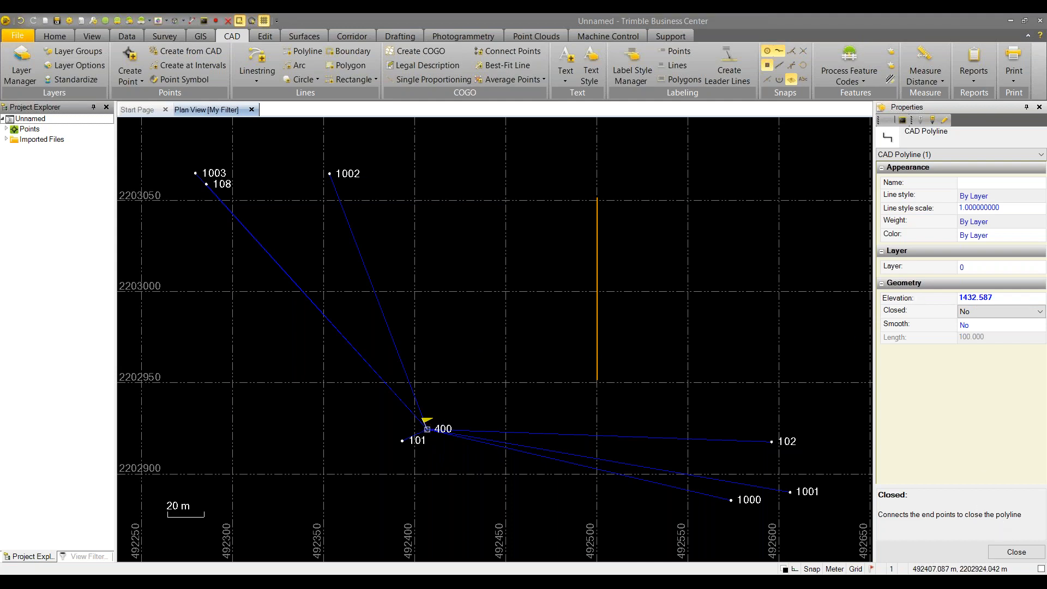
left_click(1016, 553)
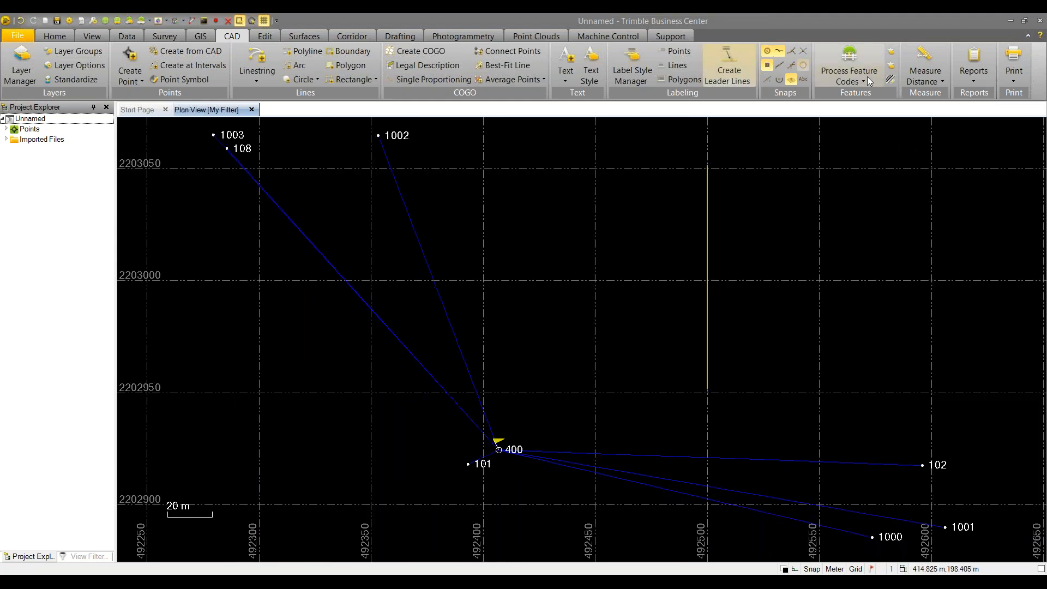
left_click(925, 76)
left_click(944, 131)
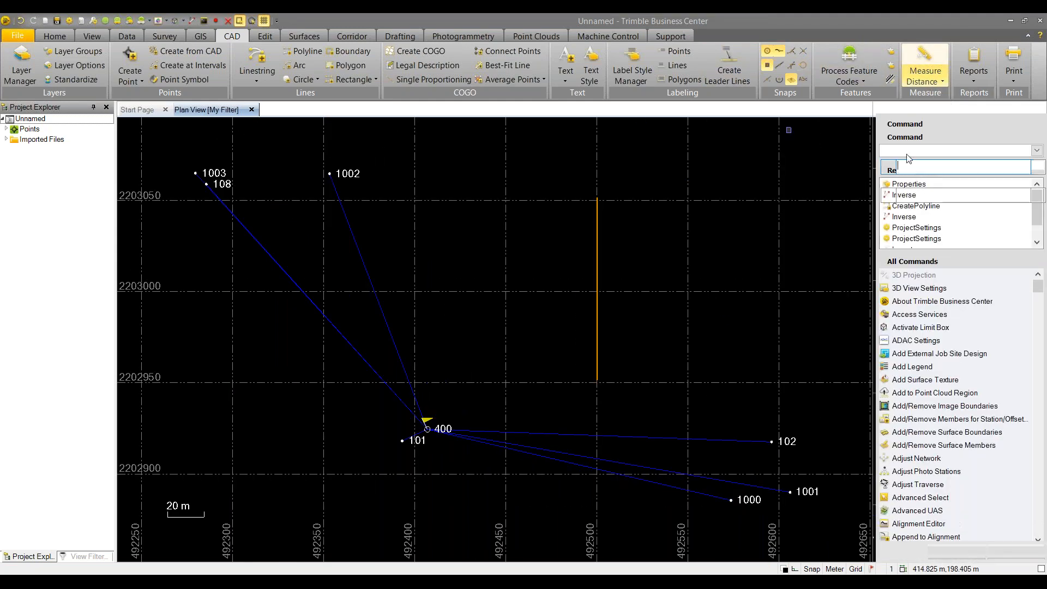
left_click(598, 380)
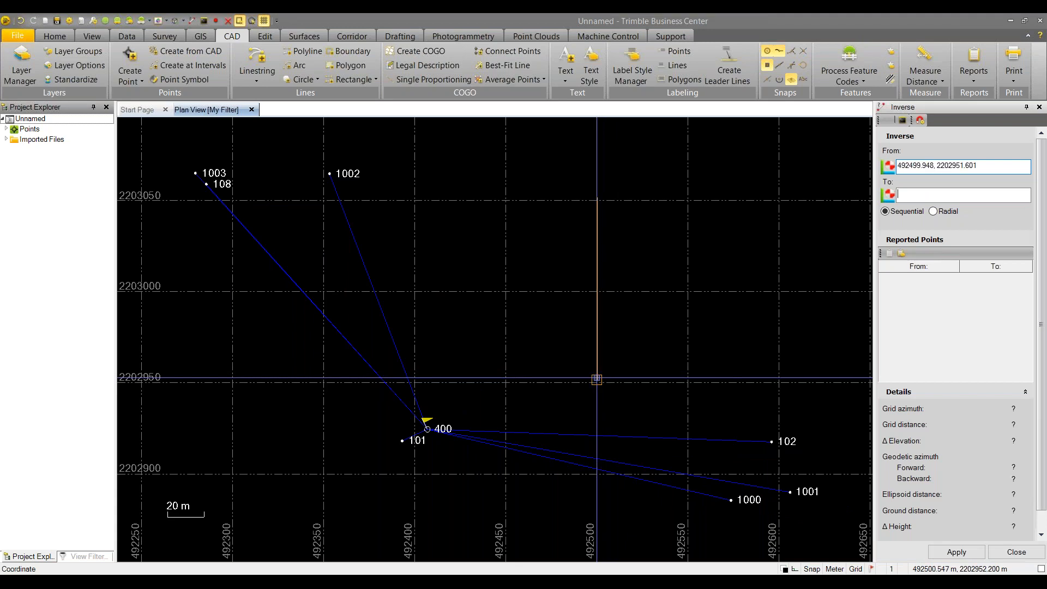
left_click(596, 196)
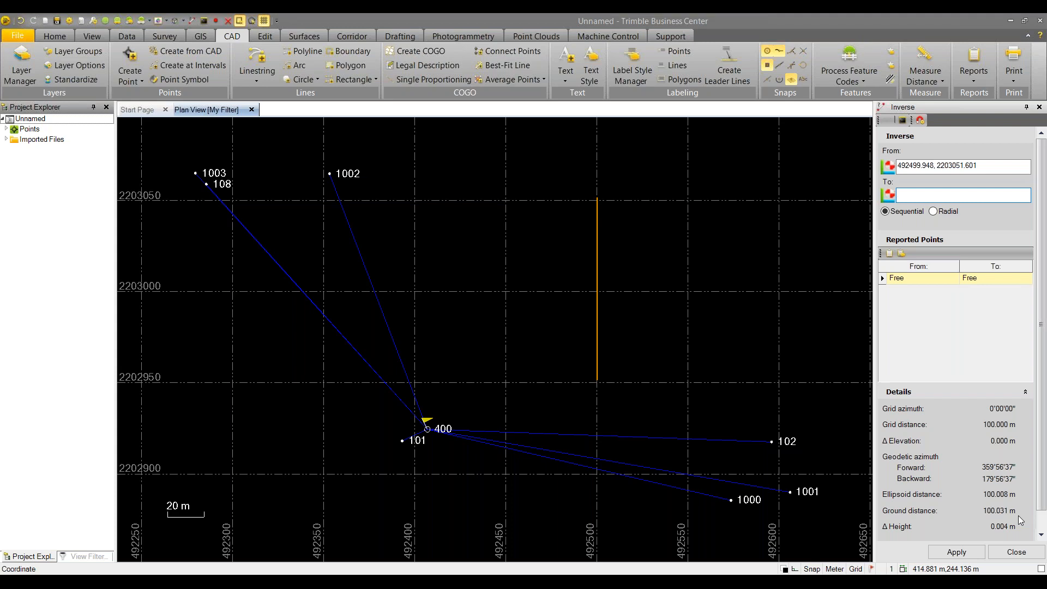
left_click(1017, 553)
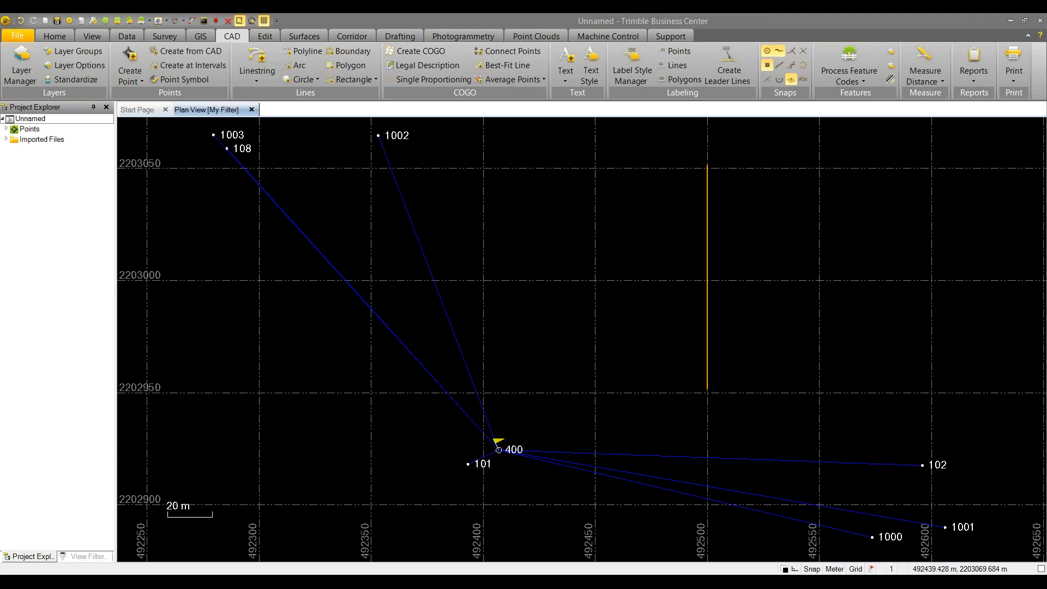
Set the Local Site project location from point 400: 492406.797 E, 2202924.511 N, elevation 1432.587
left_click(166, 37)
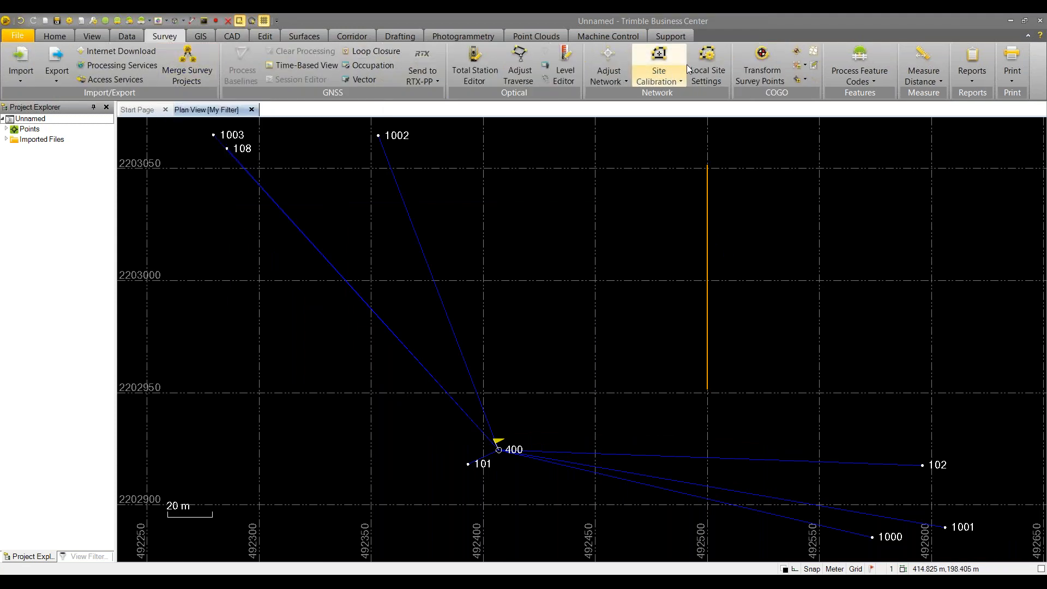
left_click(704, 68)
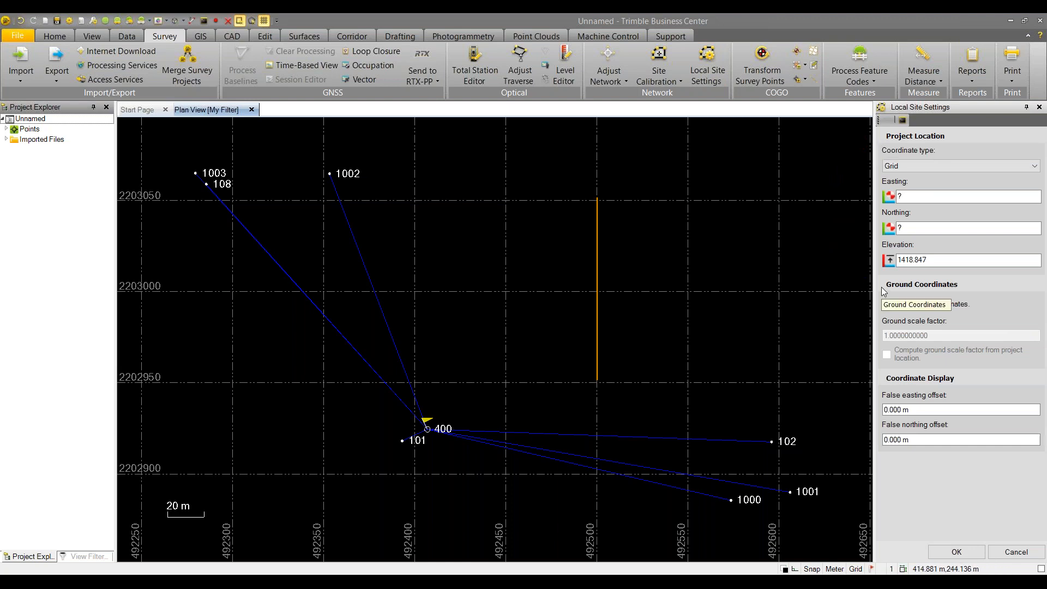
left_click(1006, 168)
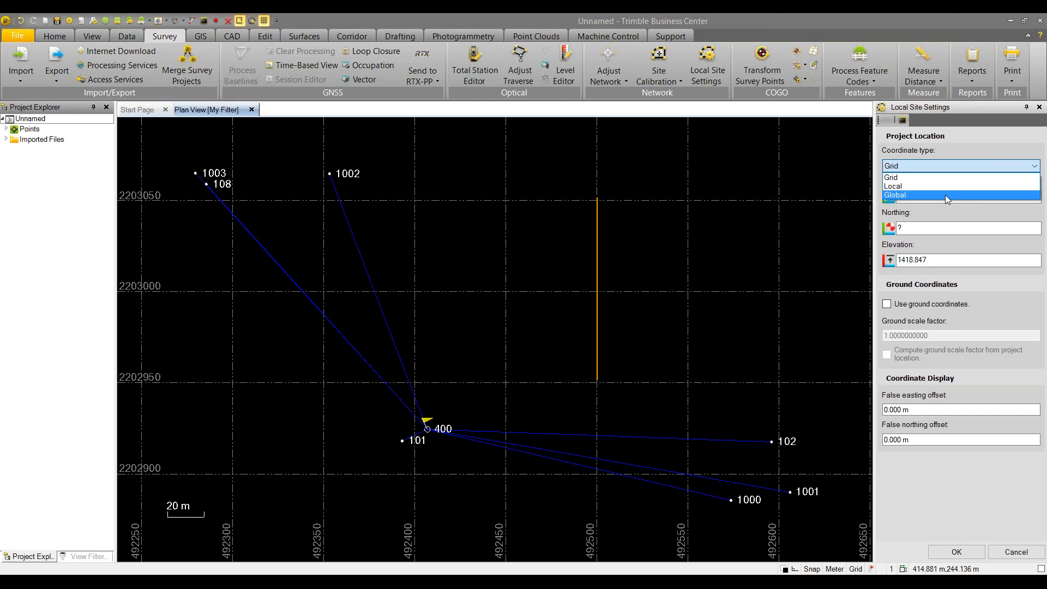
left_click(911, 179)
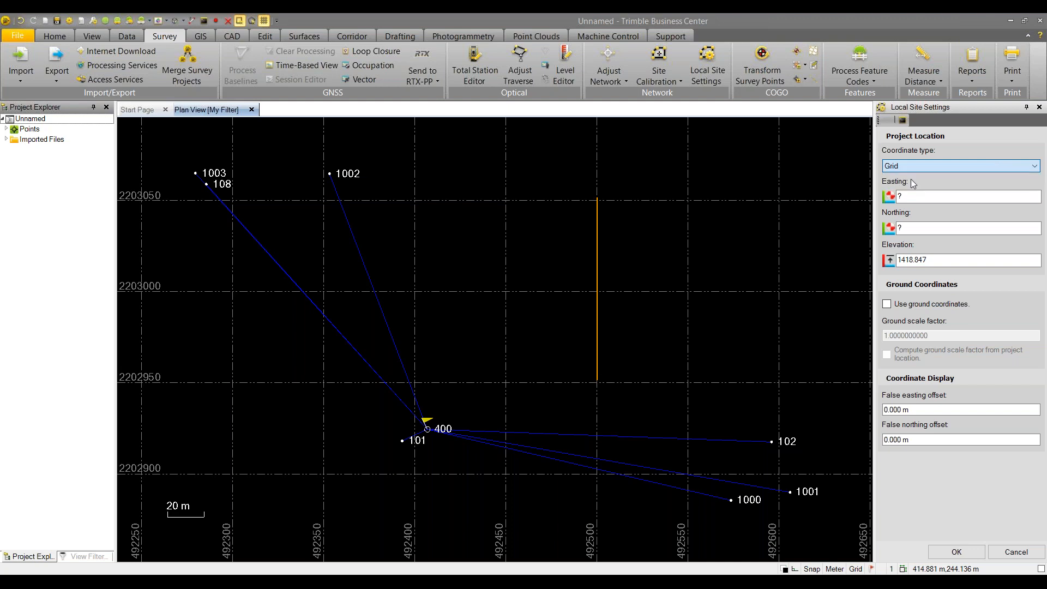
left_click(912, 197)
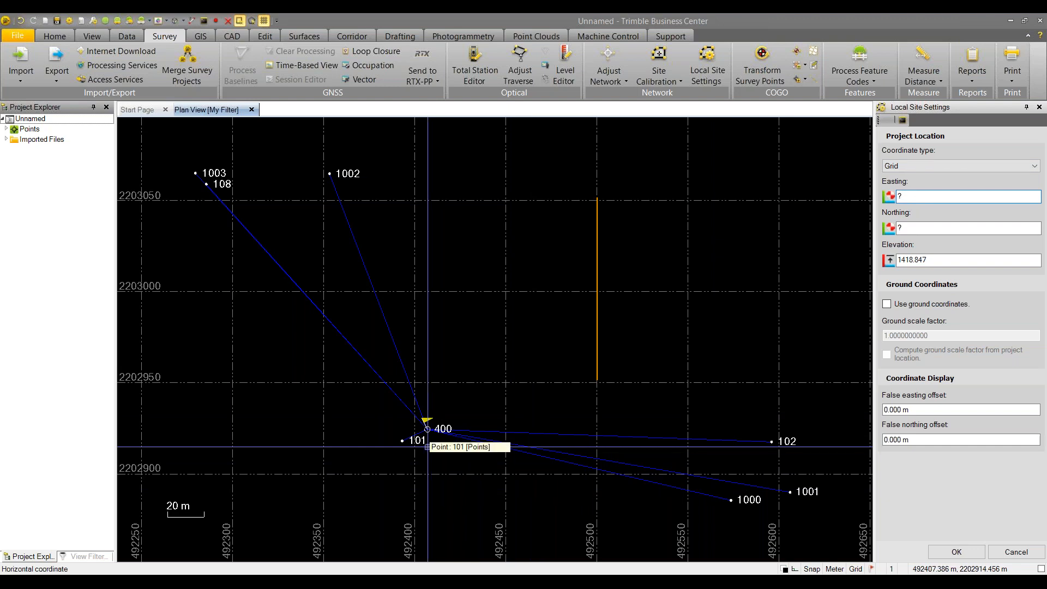
left_click(427, 429)
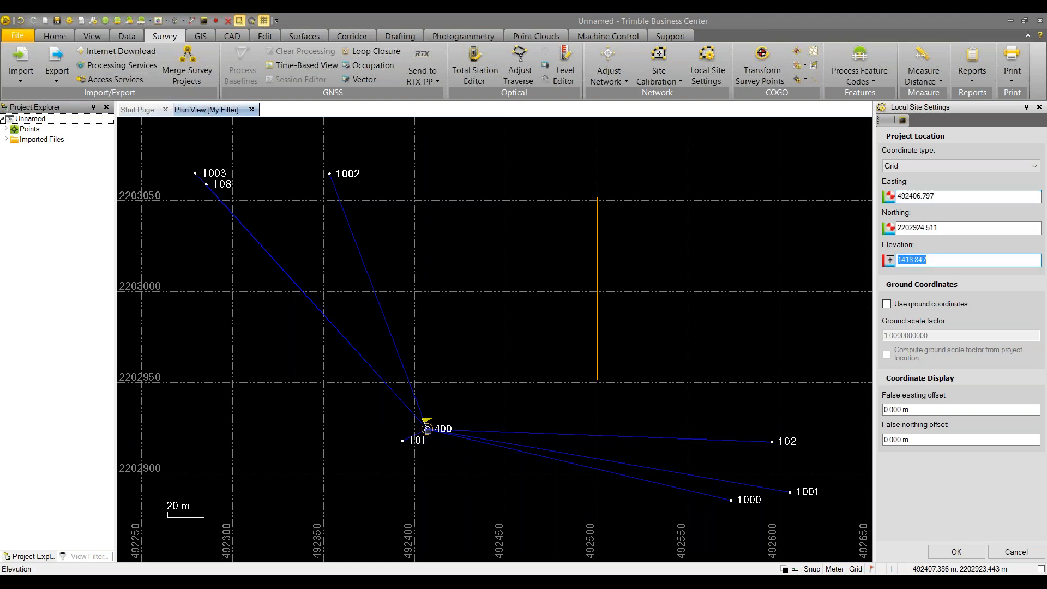
left_click(427, 429)
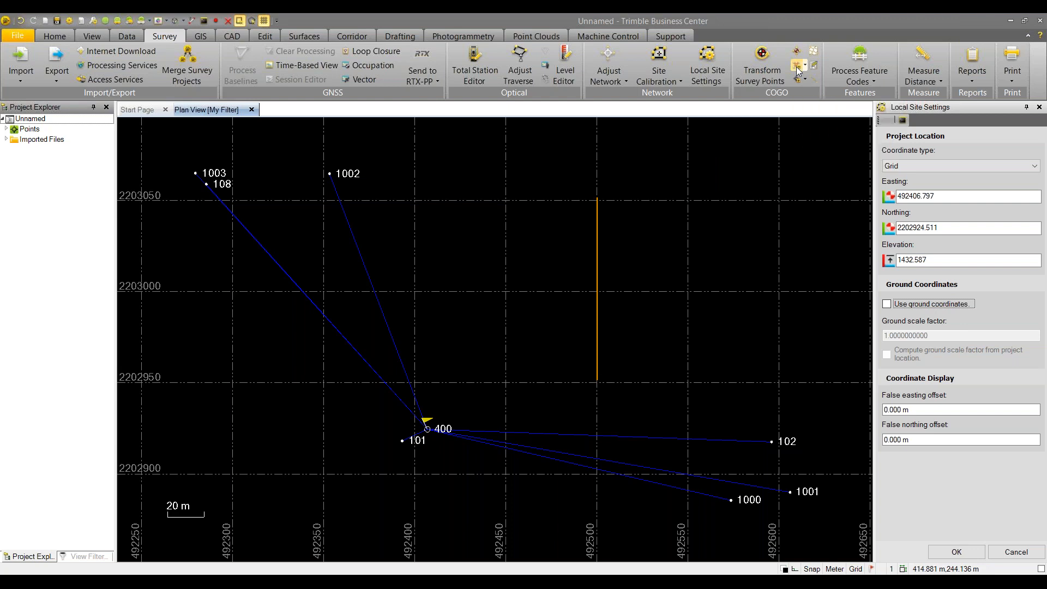
Average all eight surveyed points into point 9998, then clear the references and set ID 9999
left_click(797, 67)
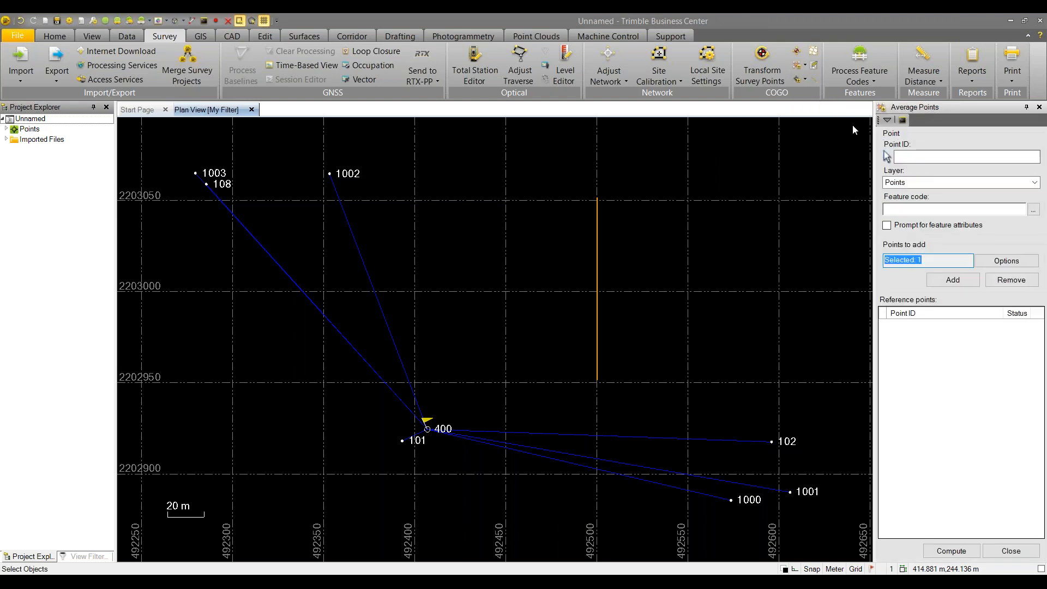
left_click(933, 259)
left_click(987, 262)
left_click(966, 276)
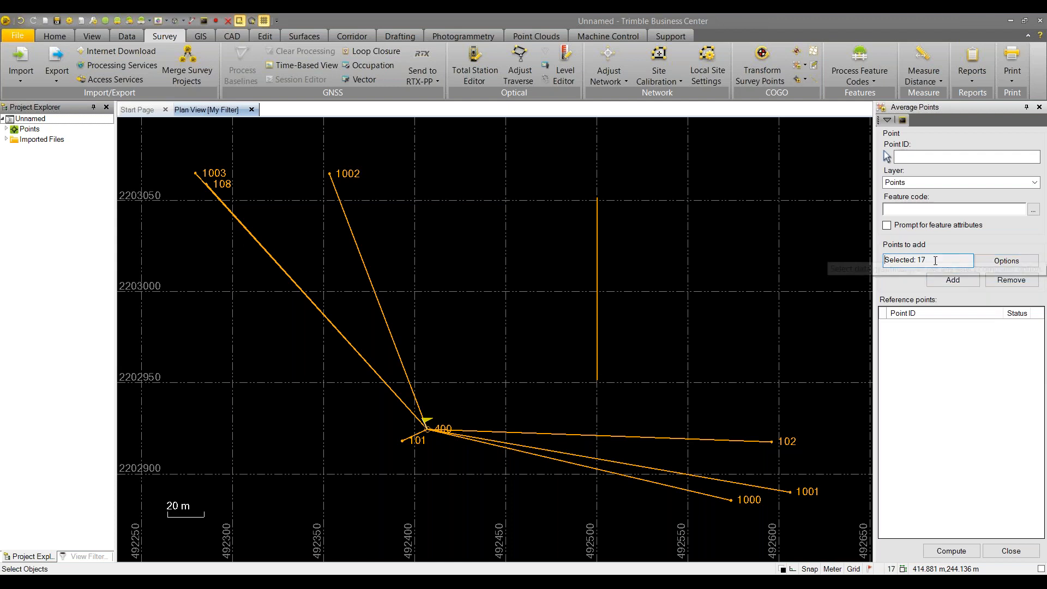
left_click(942, 282)
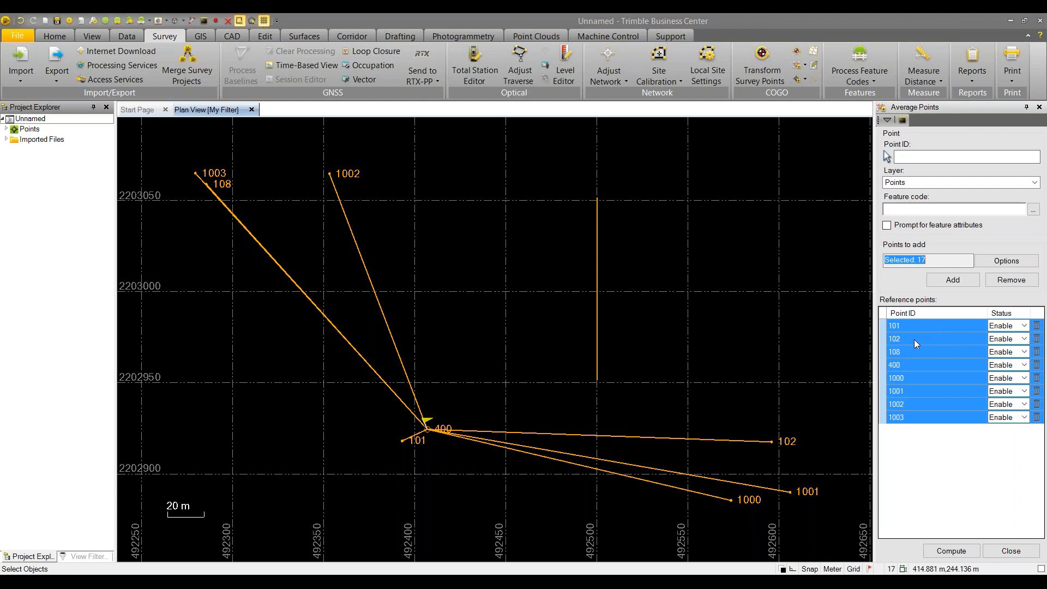
left_click(911, 157)
type("9998")
left_click(958, 552)
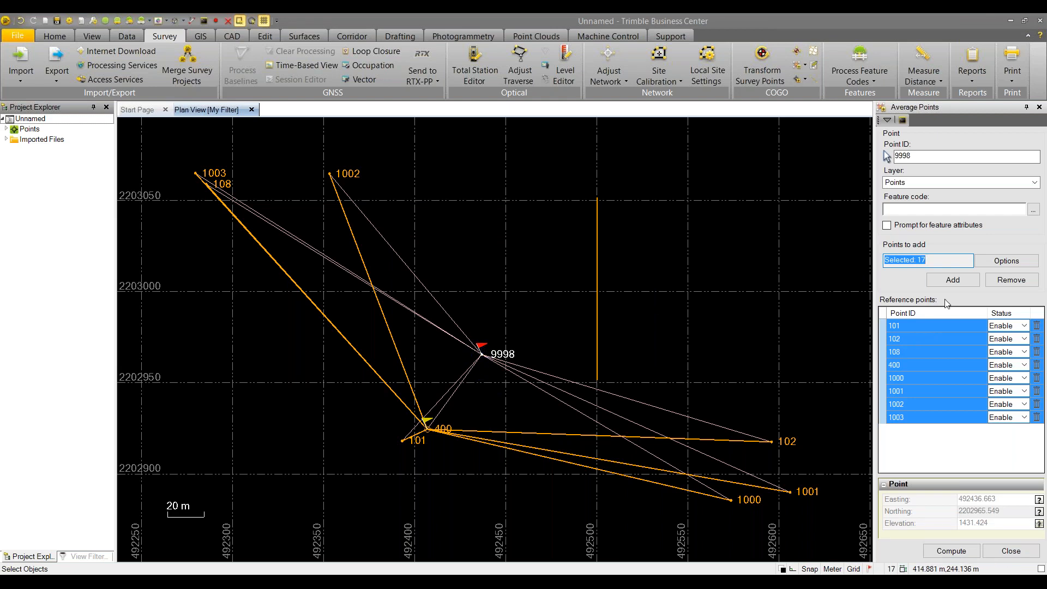
left_click(1012, 280)
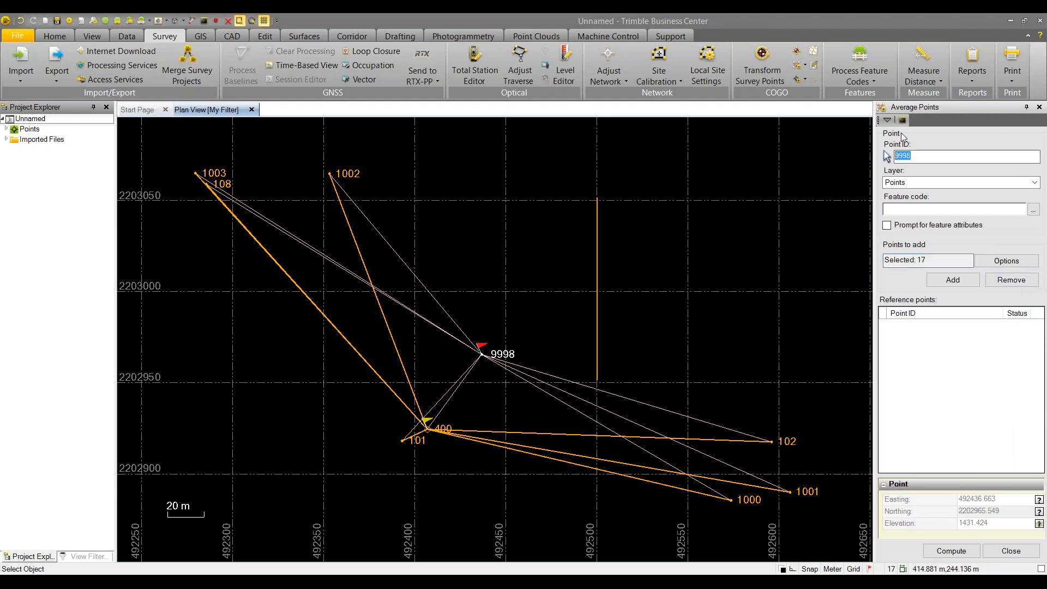
type("9999")
Average points 1002, 1003, 101 and 102 into point 9999 and close Average Points
left_click(929, 360)
left_click(927, 260)
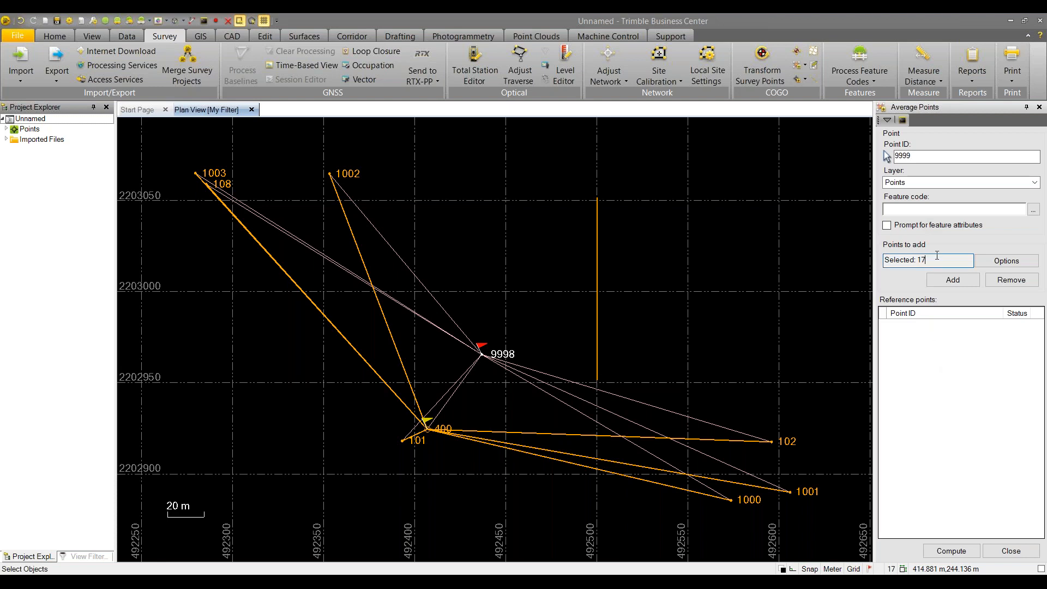
key("Escape")
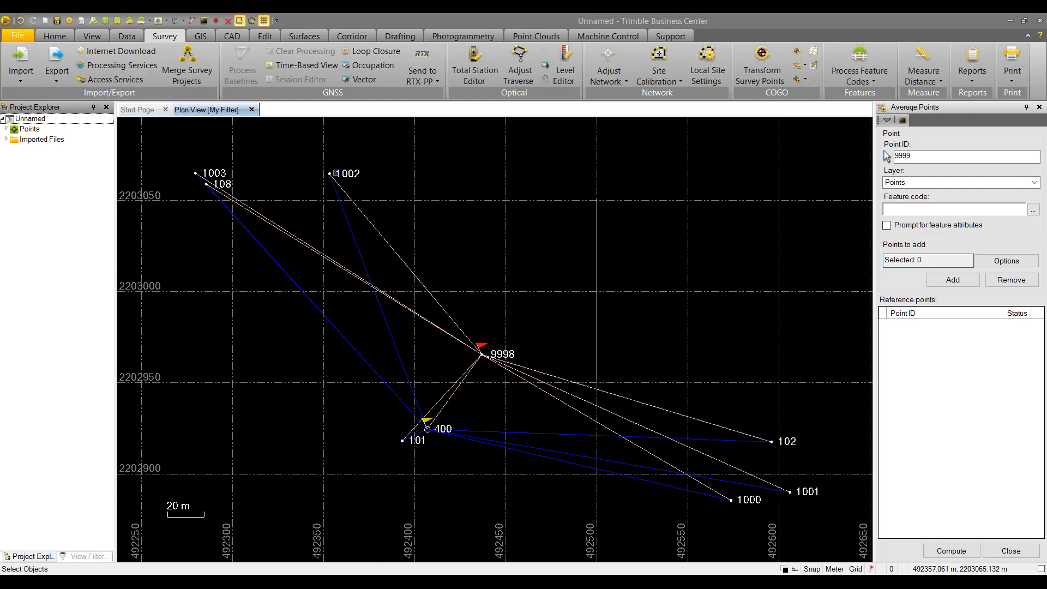
left_click(340, 173)
left_click(205, 171)
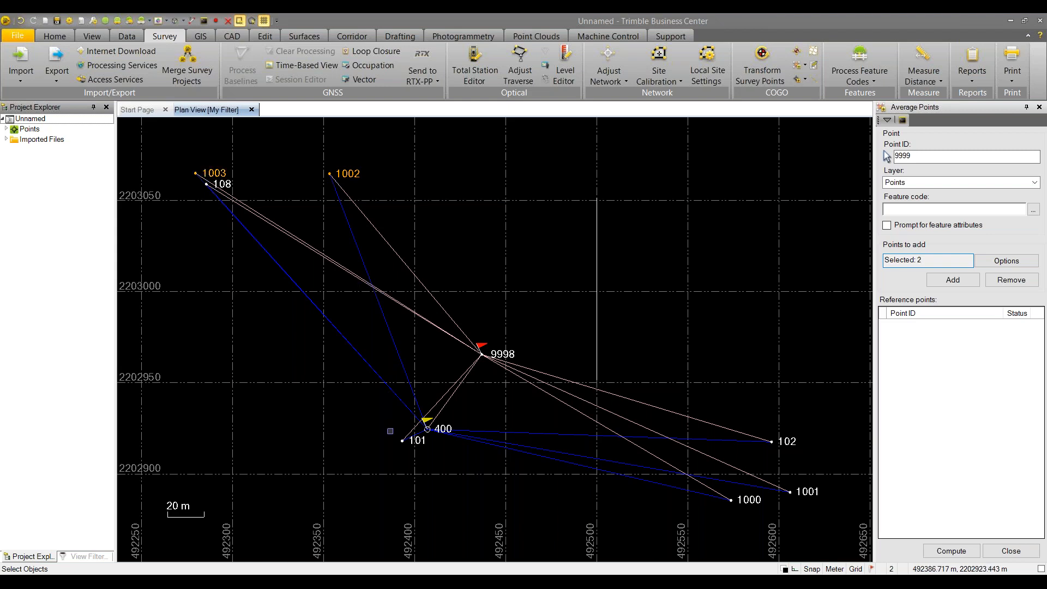
left_click(402, 440)
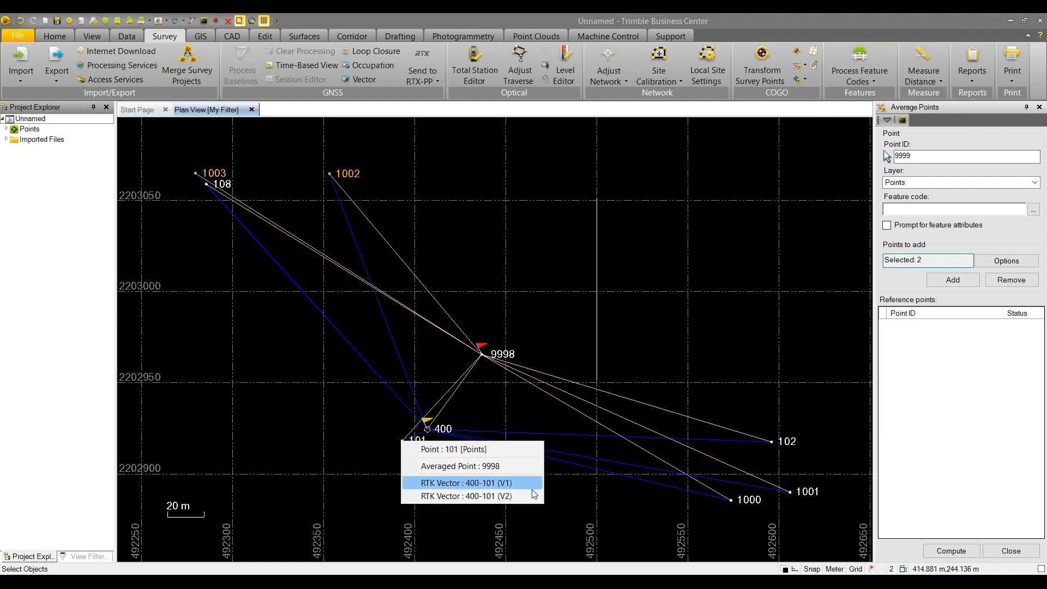
left_click(455, 451)
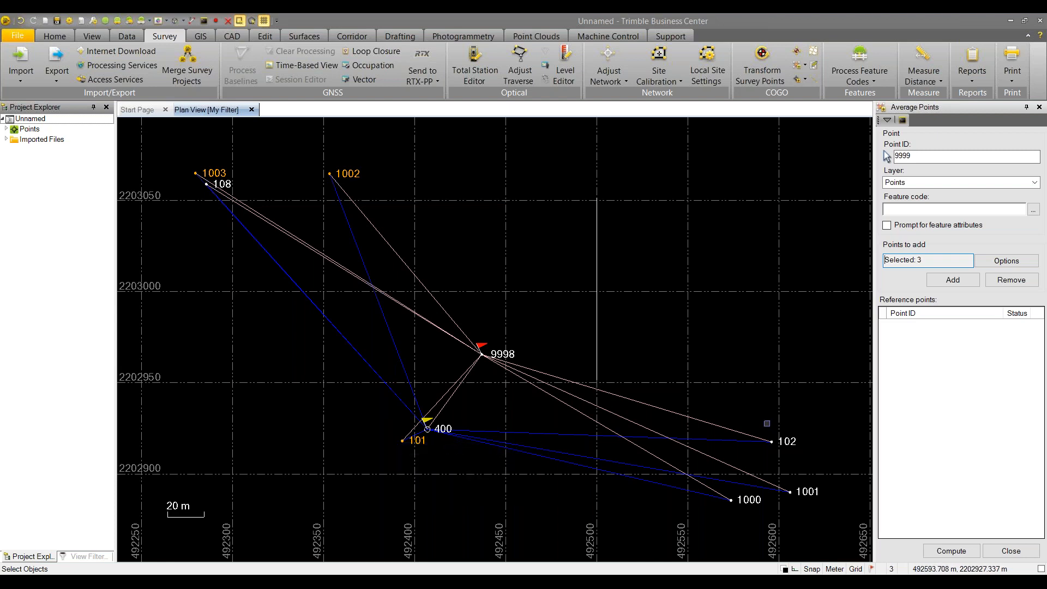
left_click(788, 441)
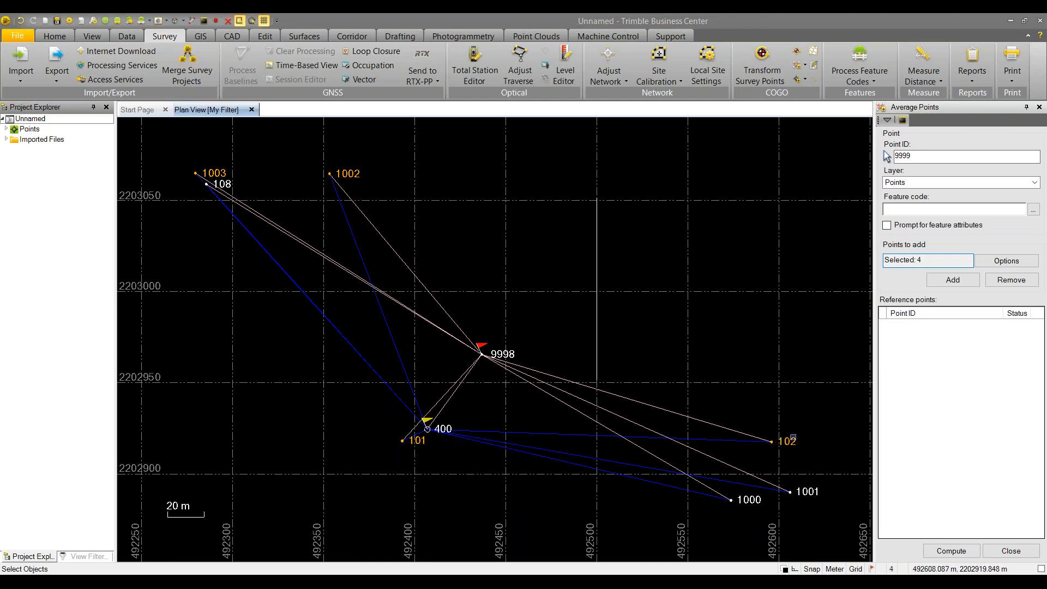
left_click(943, 280)
left_click(951, 551)
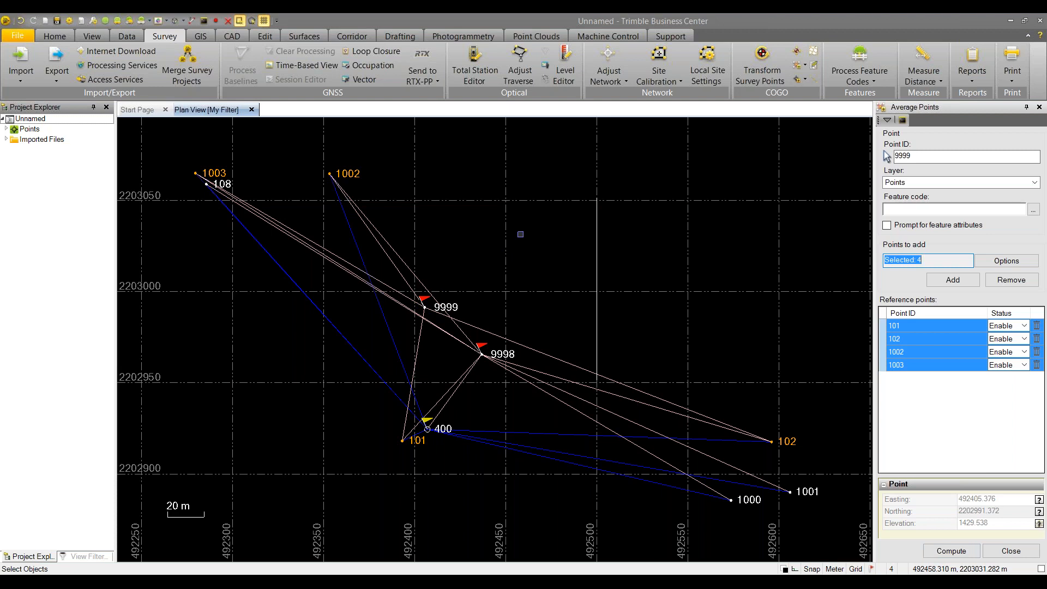
left_click(1018, 555)
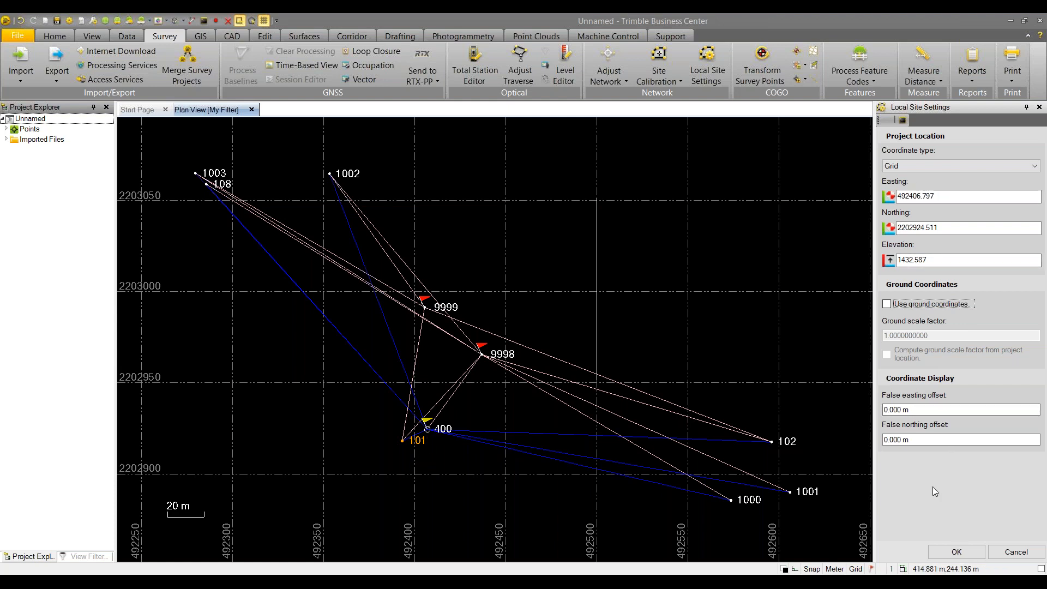
Undo averaged points 9998 and 9999 and set the project location coordinate type to Grid
key("ctrl+z")
key("ctrl+z")
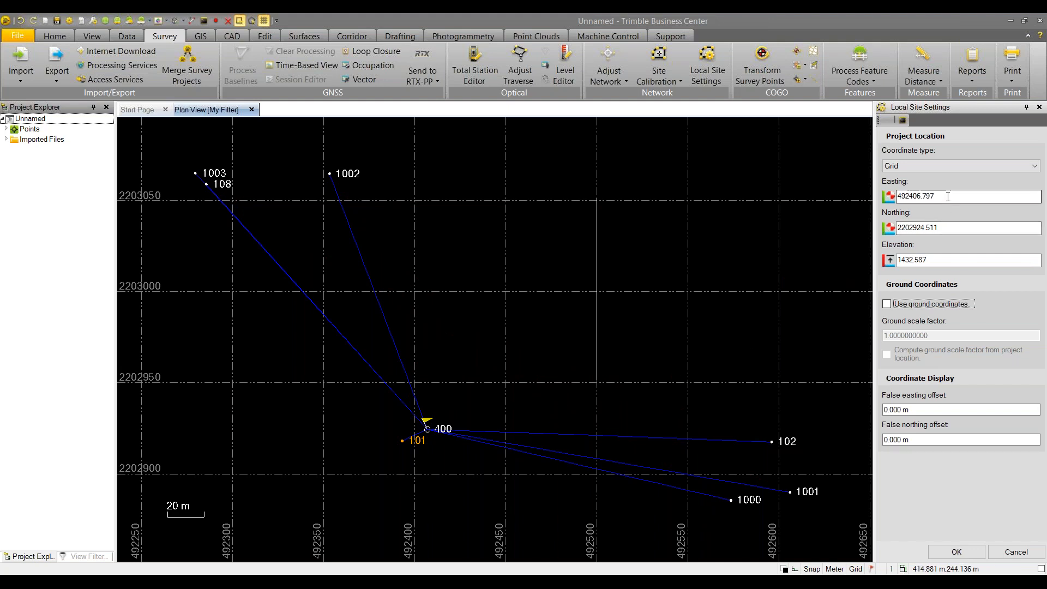
left_click(980, 169)
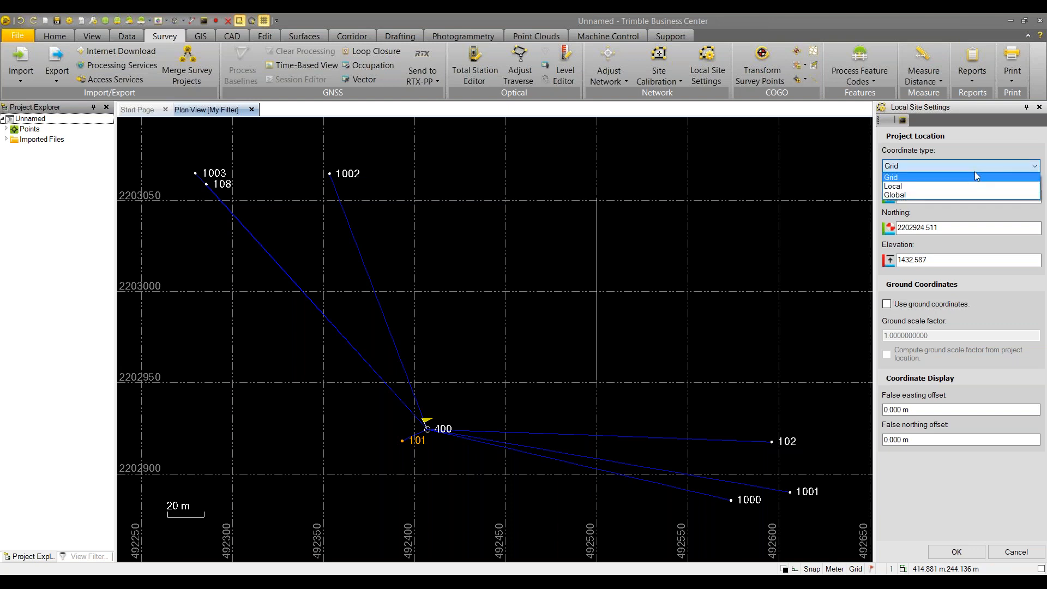
left_click(963, 188)
left_click(952, 169)
left_click(920, 196)
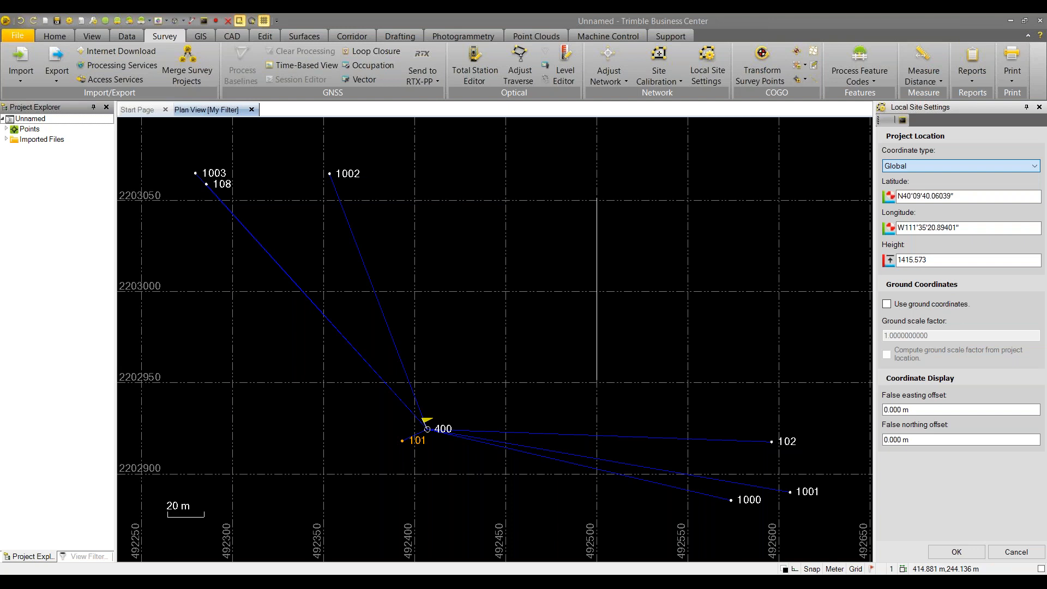
left_click(925, 166)
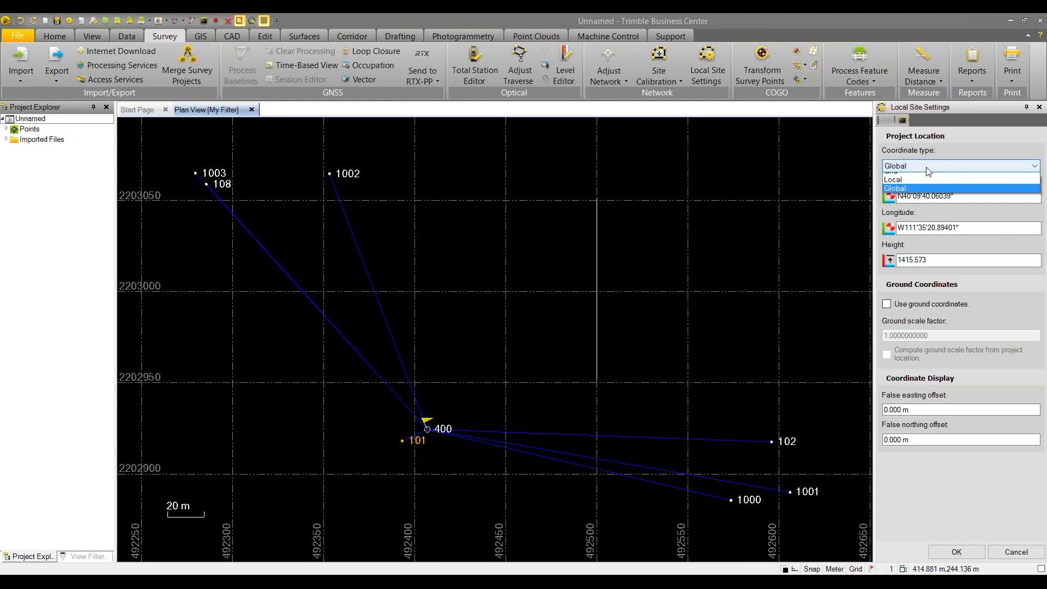
left_click(915, 176)
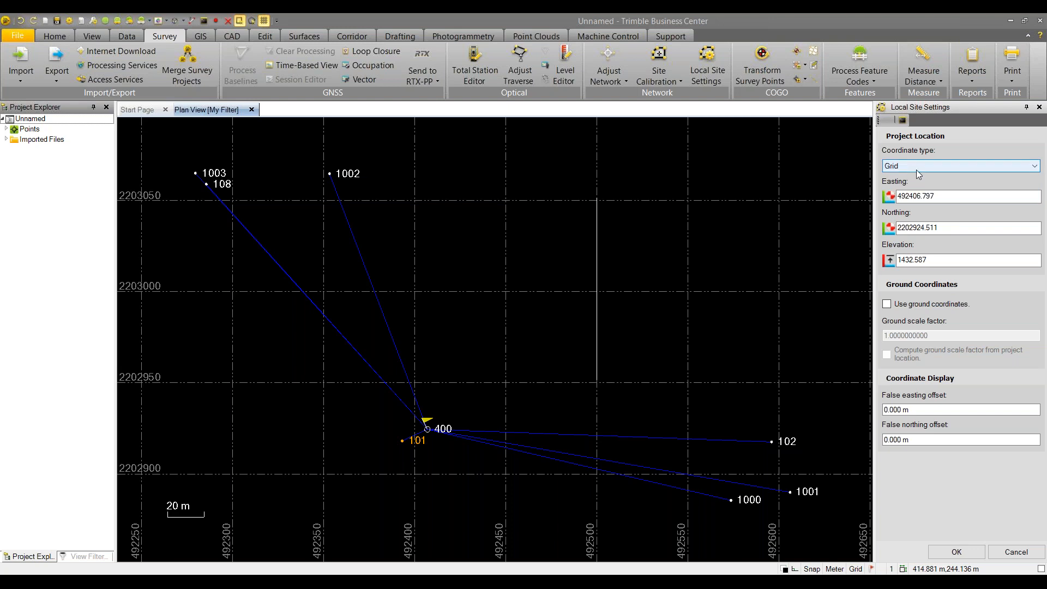
Turn on ground coordinates with scale factor 1.0003066754 computed from the project location, and apply
left_click(887, 305)
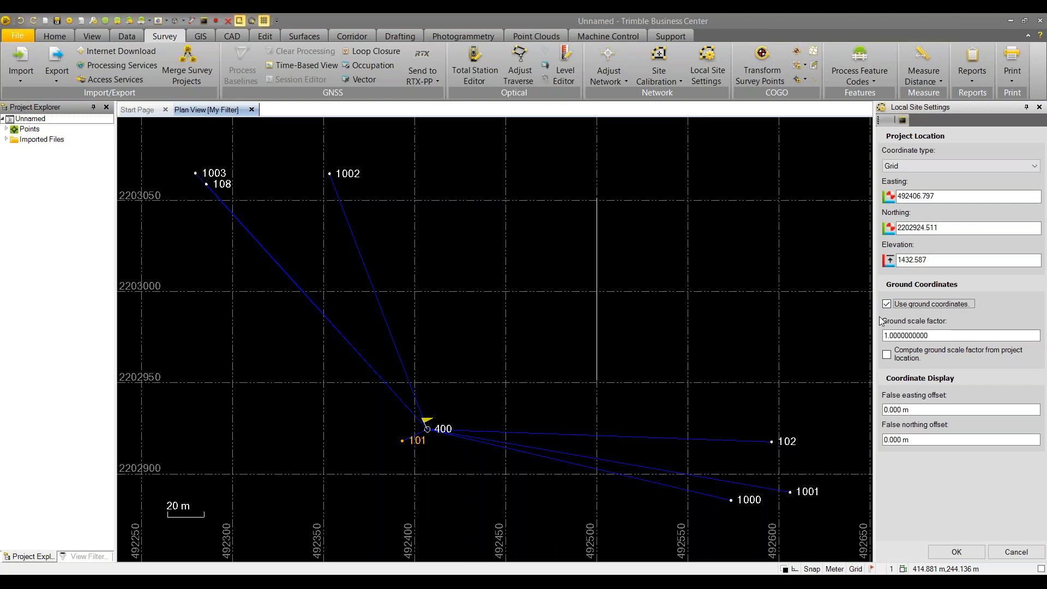
left_click(887, 336)
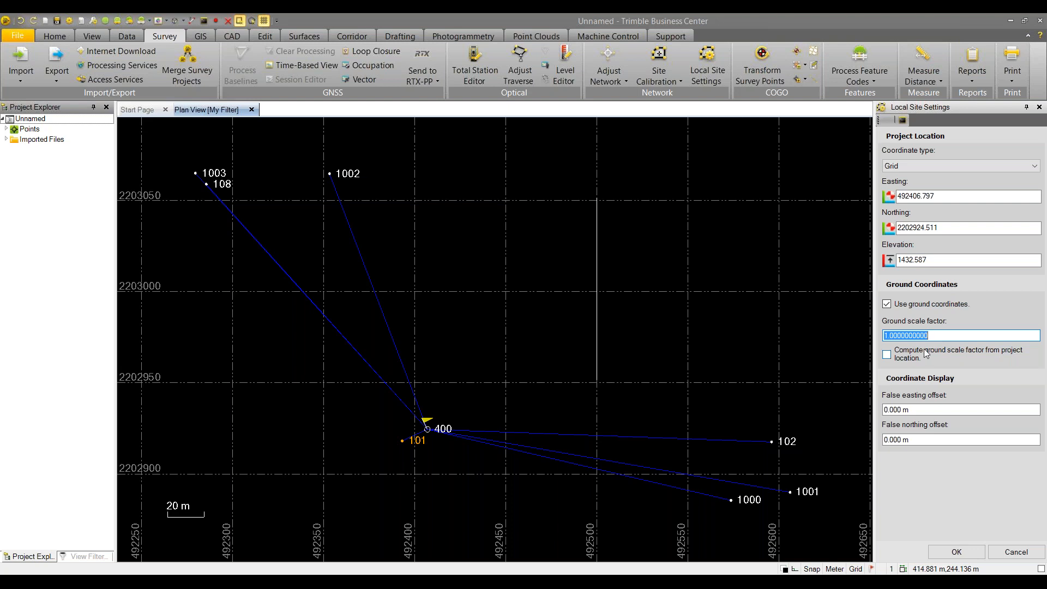
left_click(888, 356)
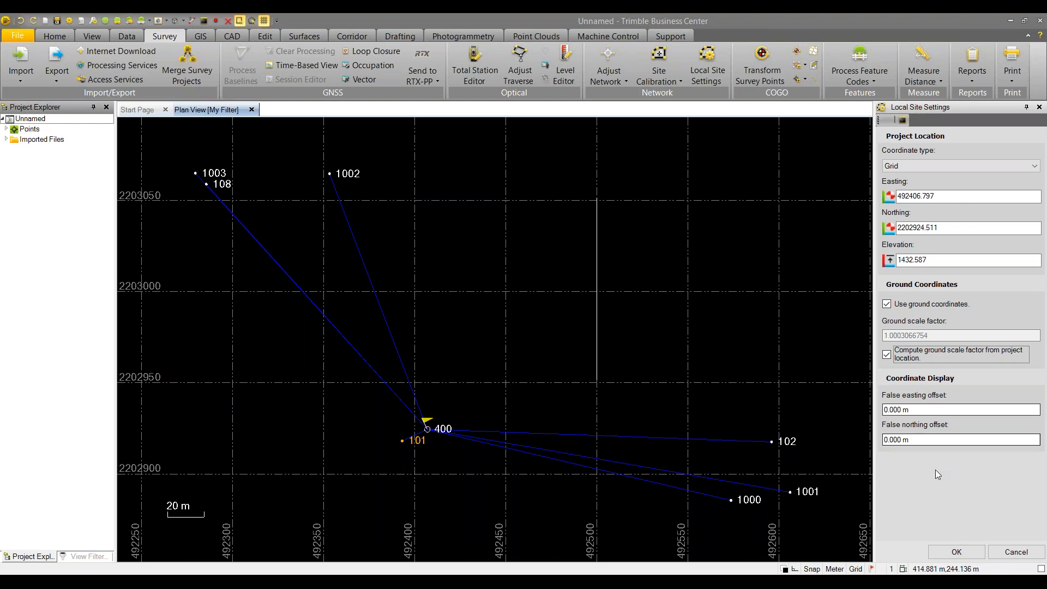
left_click(947, 553)
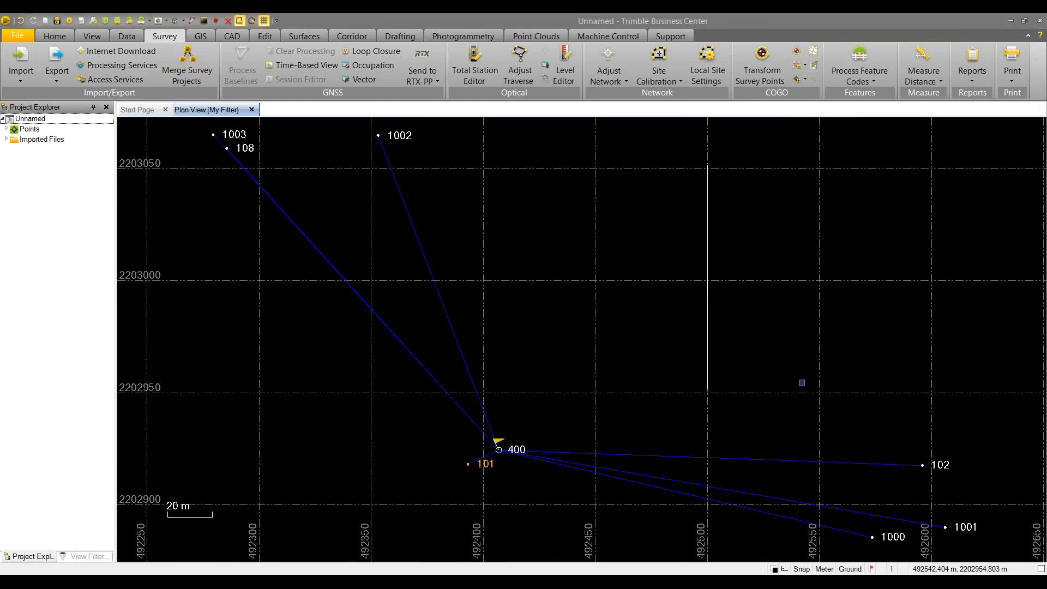
left_click(850, 569)
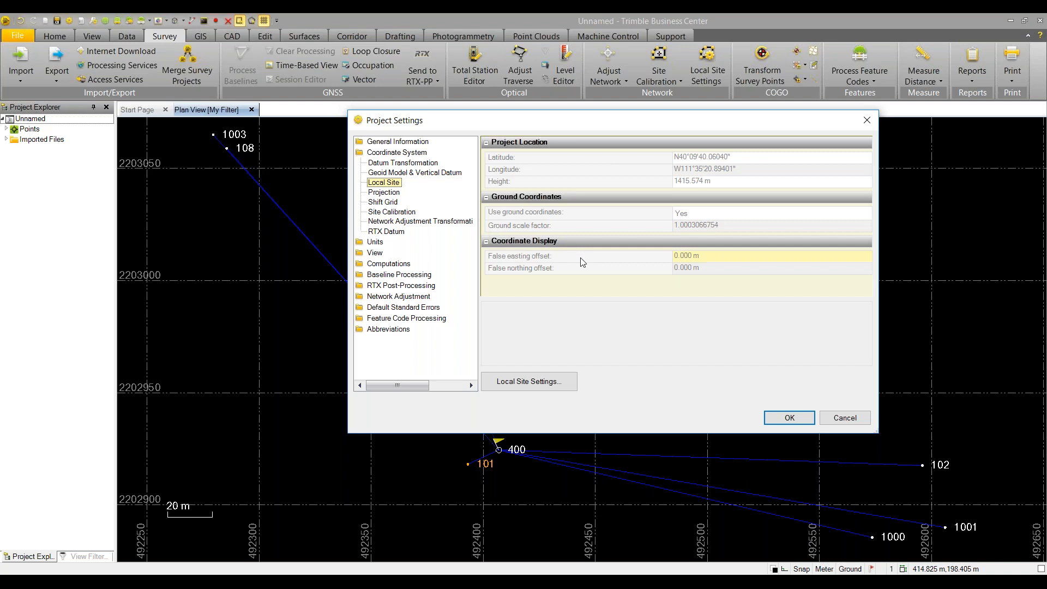
left_click(785, 419)
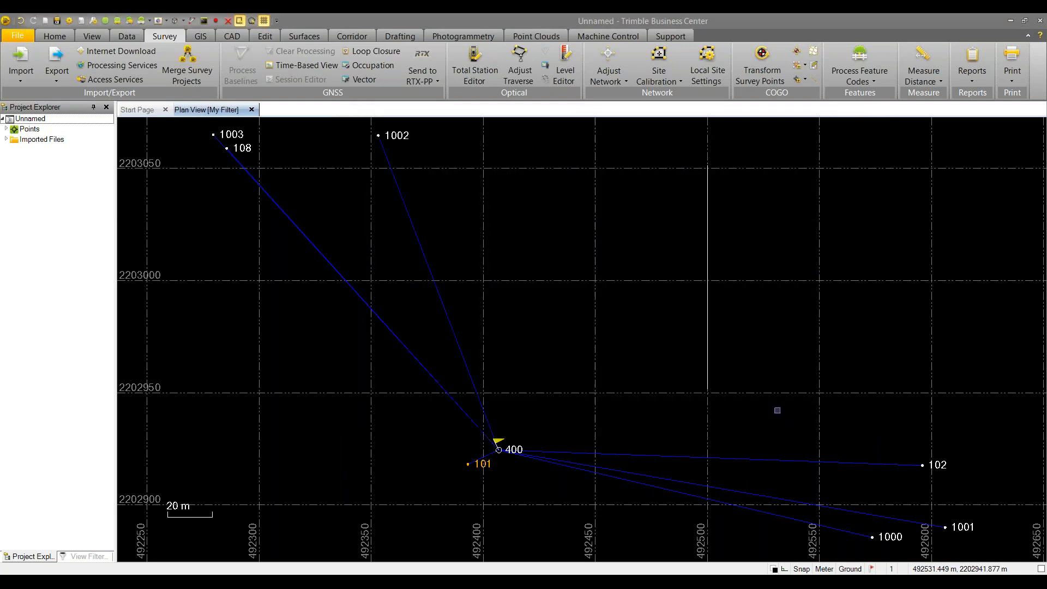
left_click(923, 76)
left_click(923, 133)
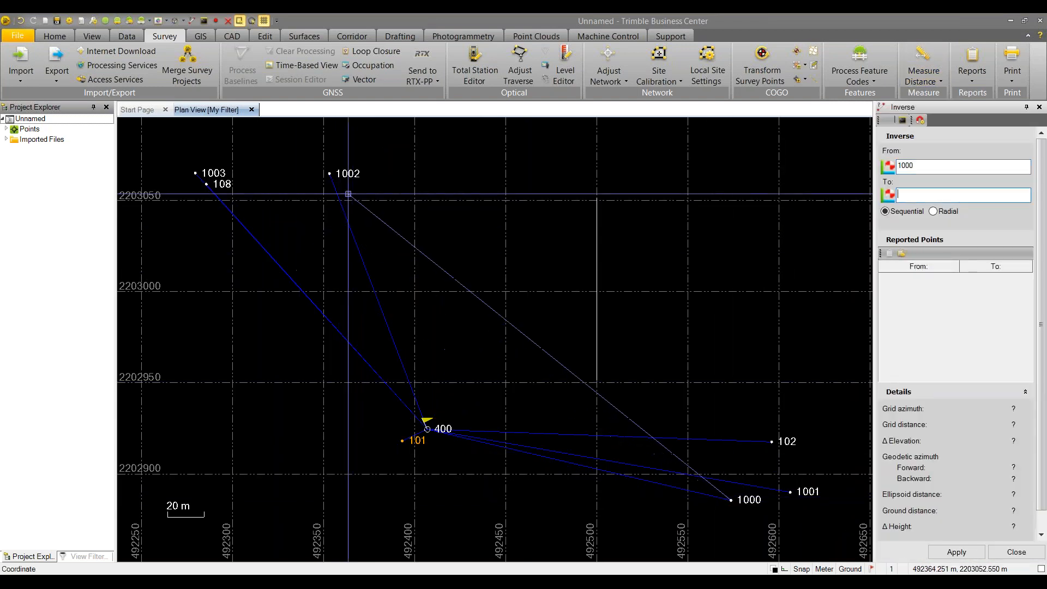
left_click(329, 173)
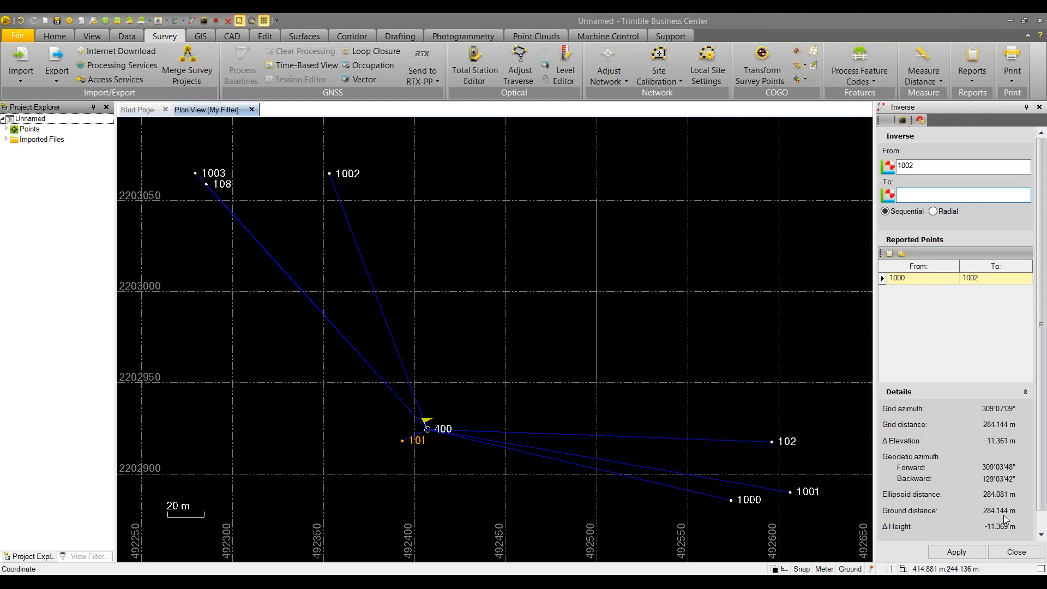
left_click(922, 166)
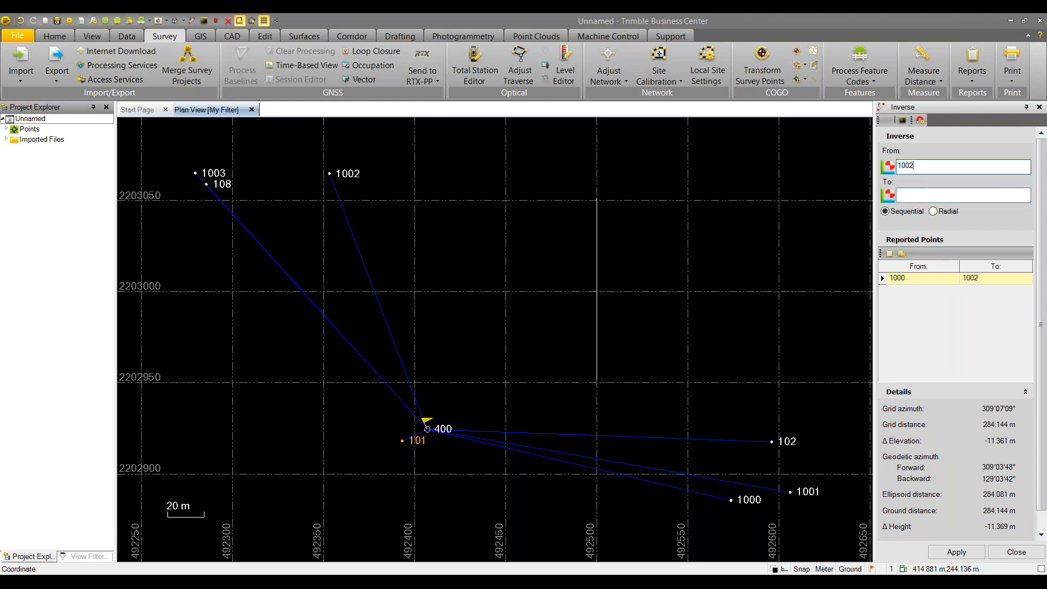
left_click(597, 377)
left_click(596, 198)
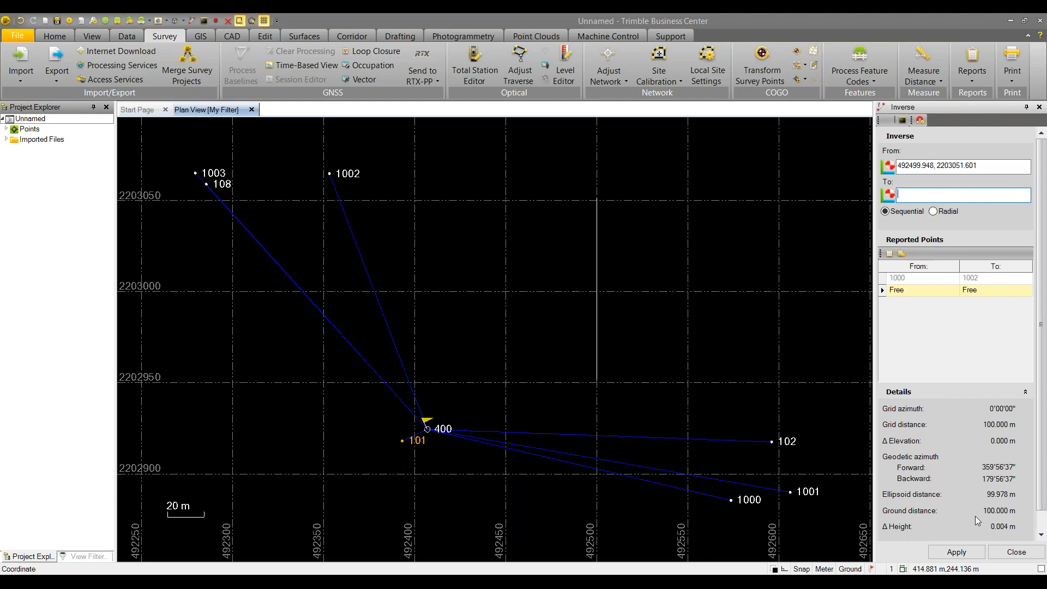
left_click(1016, 552)
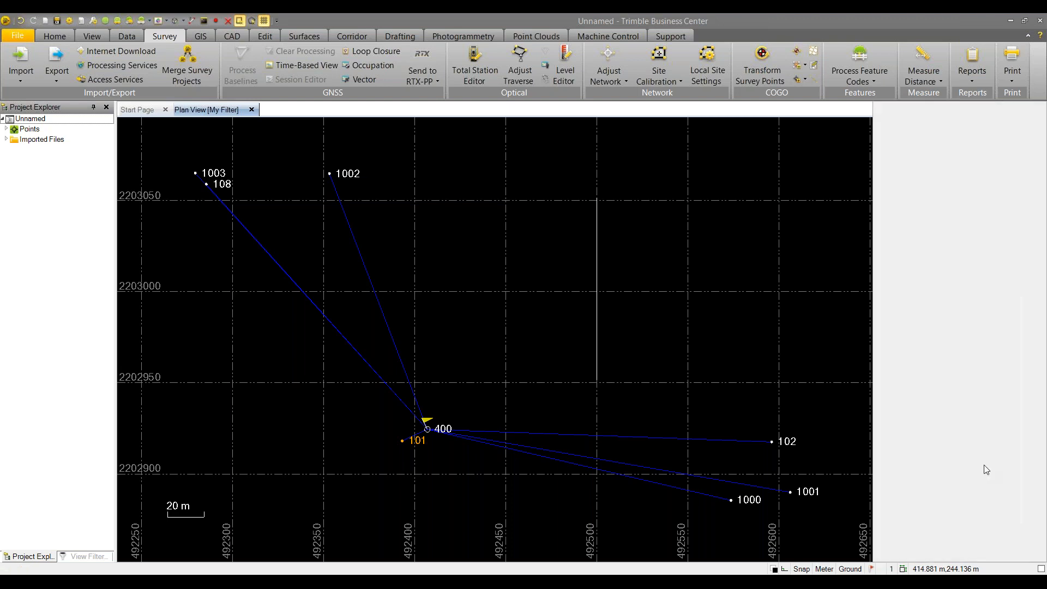
Lower the project elevation to 432.587 and recompute the ground scale factor as 1.0001500950
left_click(707, 60)
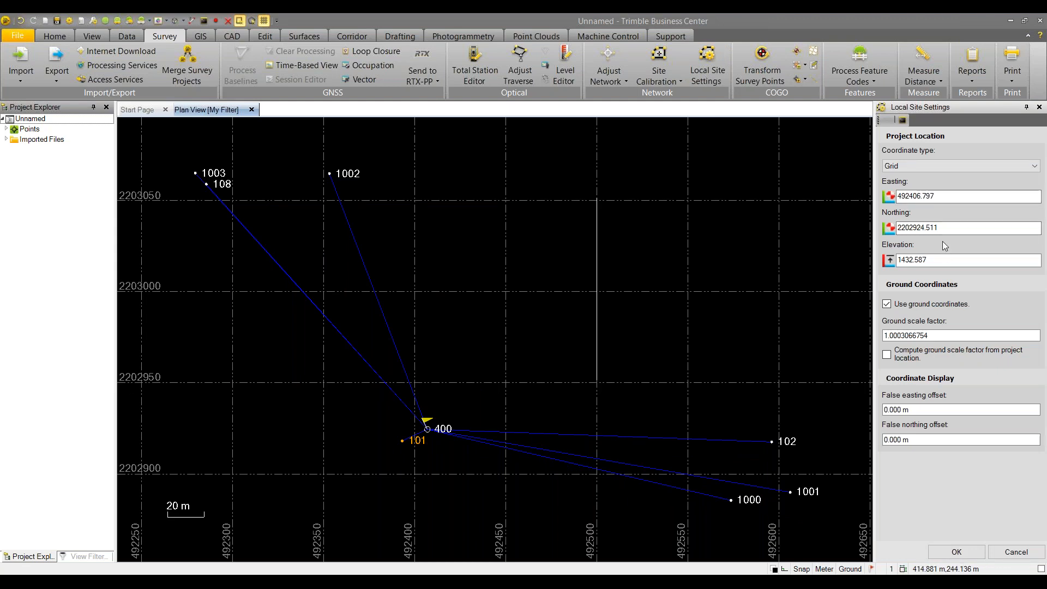
left_click(903, 262)
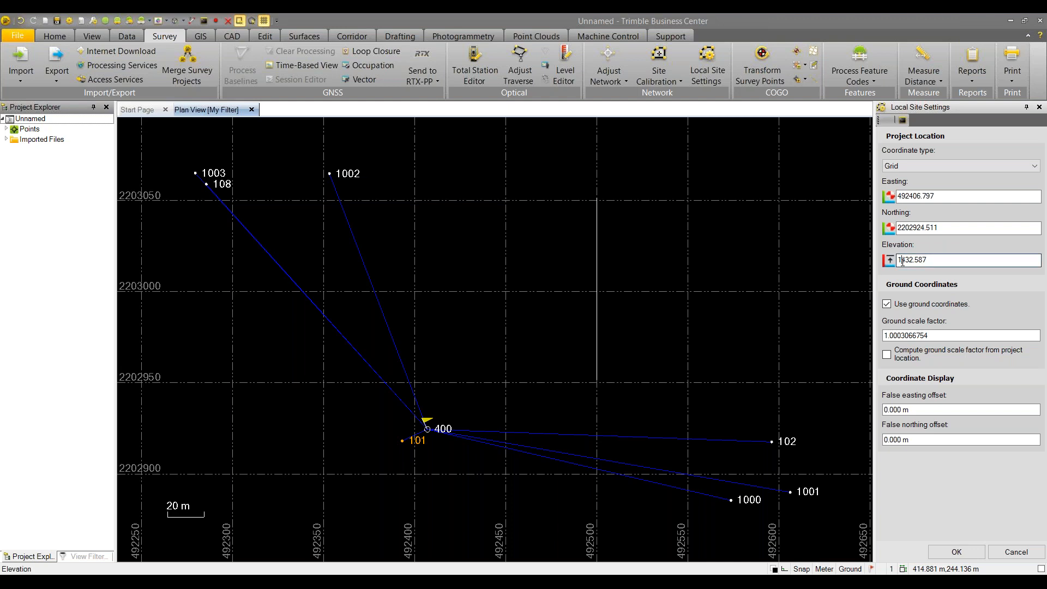
left_click(903, 261)
key("BackSpace")
left_click(887, 304)
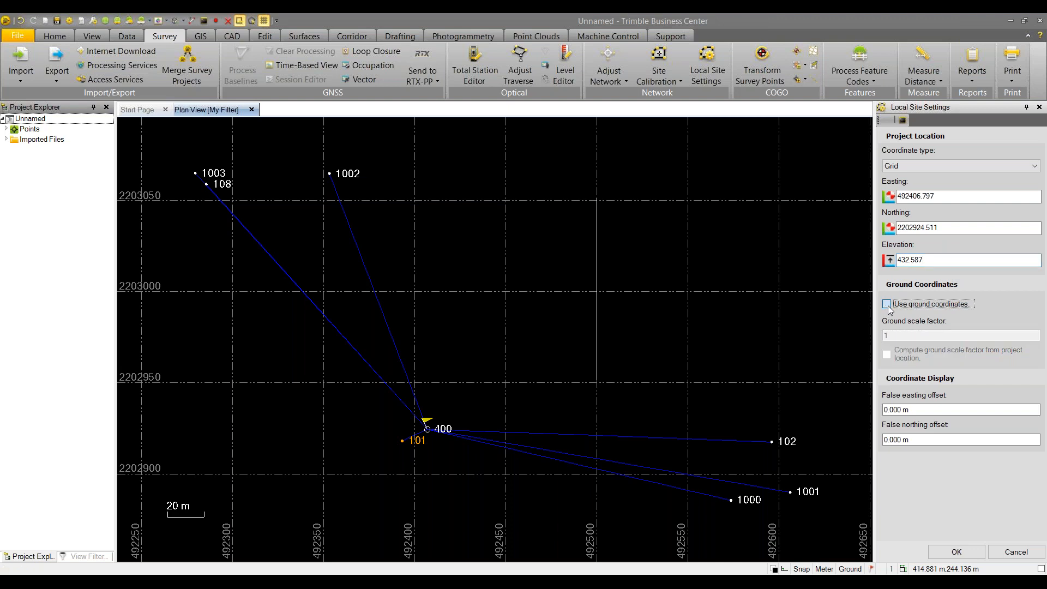
left_click(887, 303)
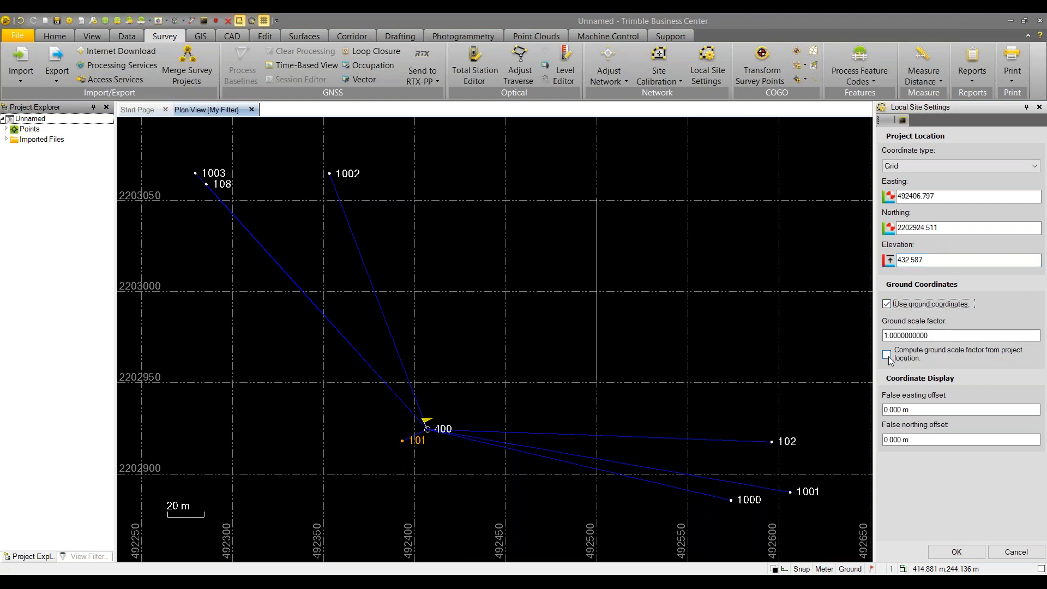
left_click(887, 355)
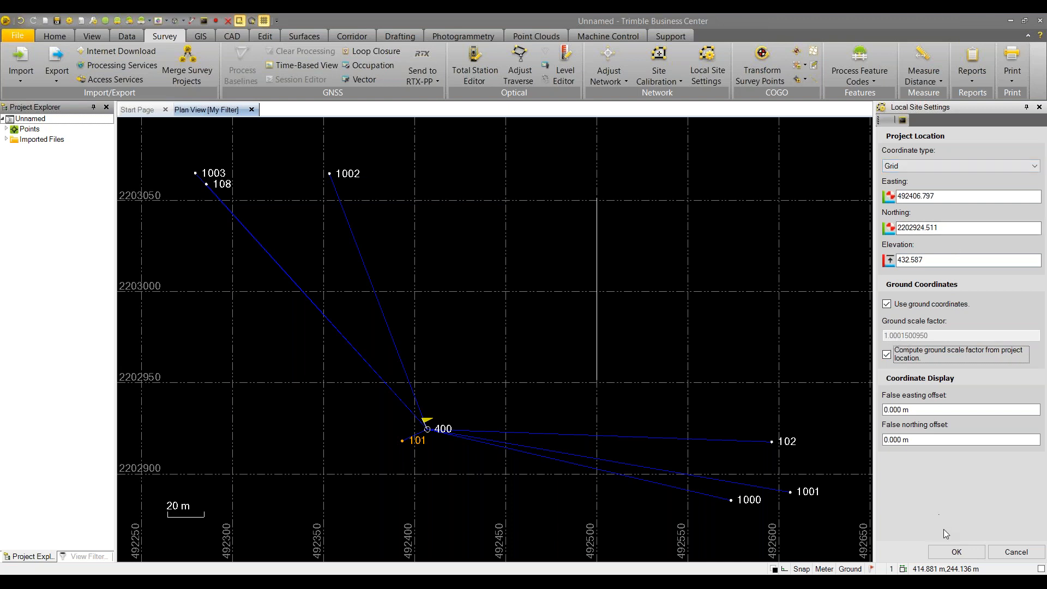
left_click(955, 553)
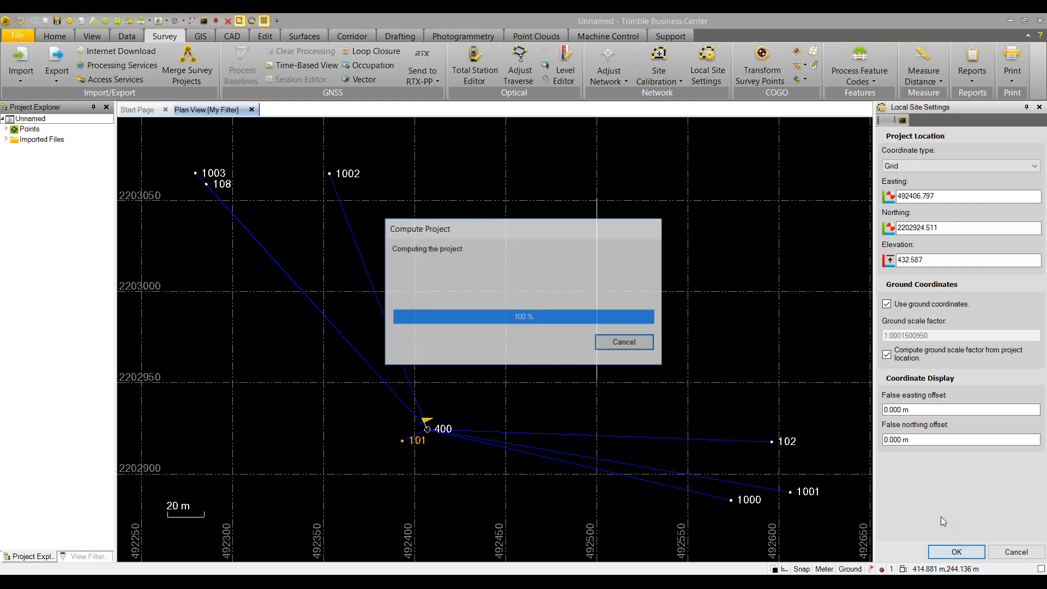
left_click(926, 76)
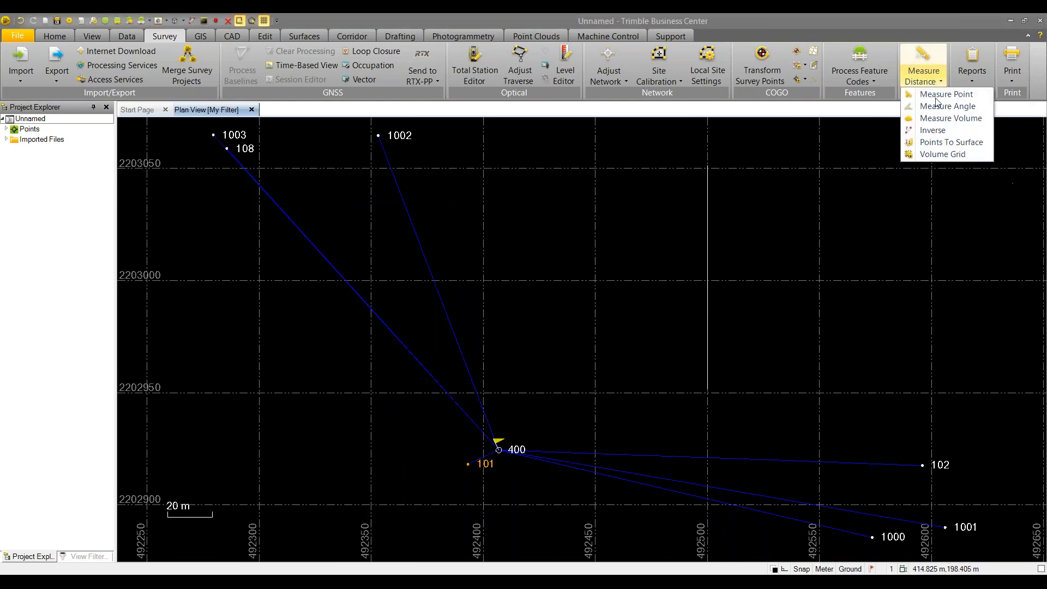
Inverse a 100 m due-north grid line, reading a ground distance of 100.016 m
left_click(933, 131)
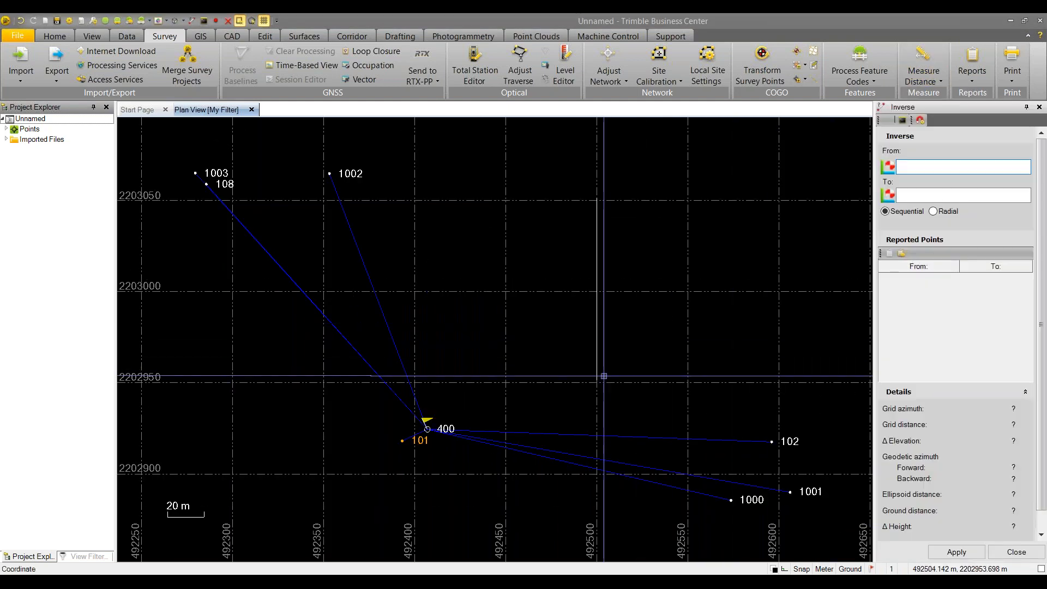
left_click(597, 197)
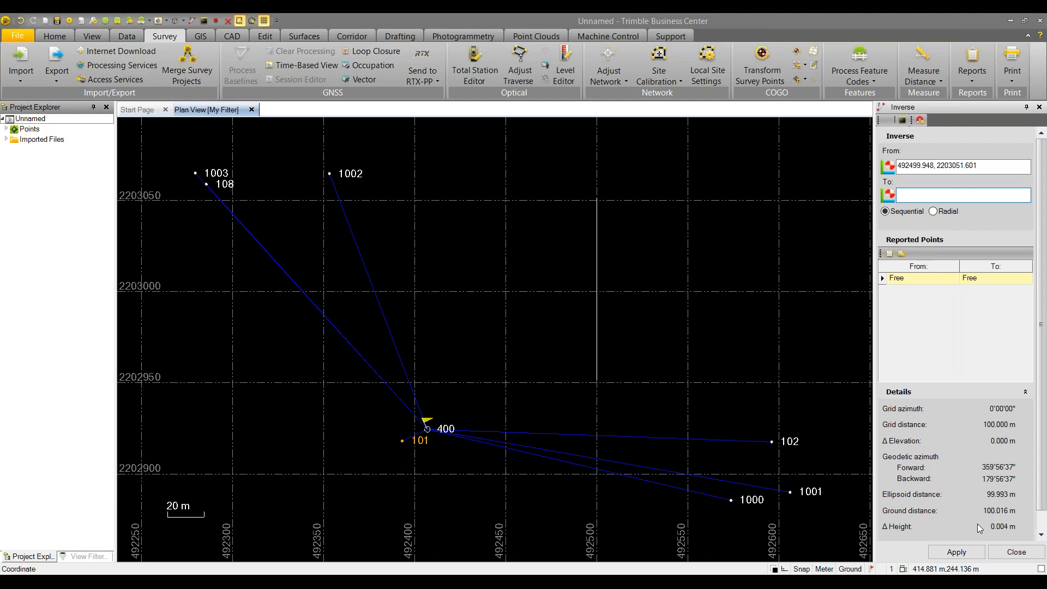
left_click(1014, 554)
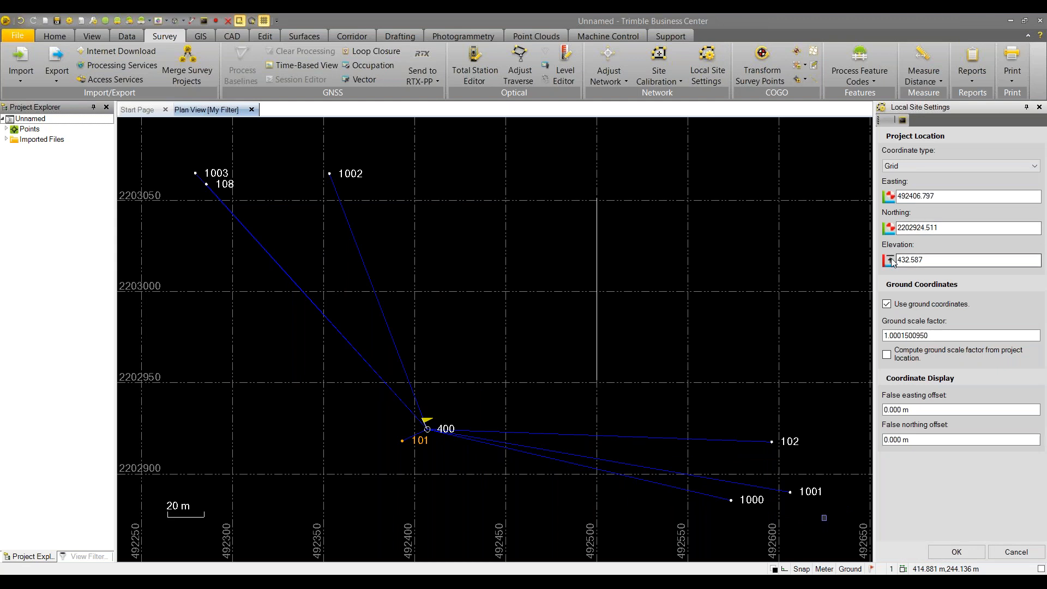
Restore elevation 1432.587 and recompute the ground scale factor from project location (1.0003066755)
left_click(898, 260)
type("1")
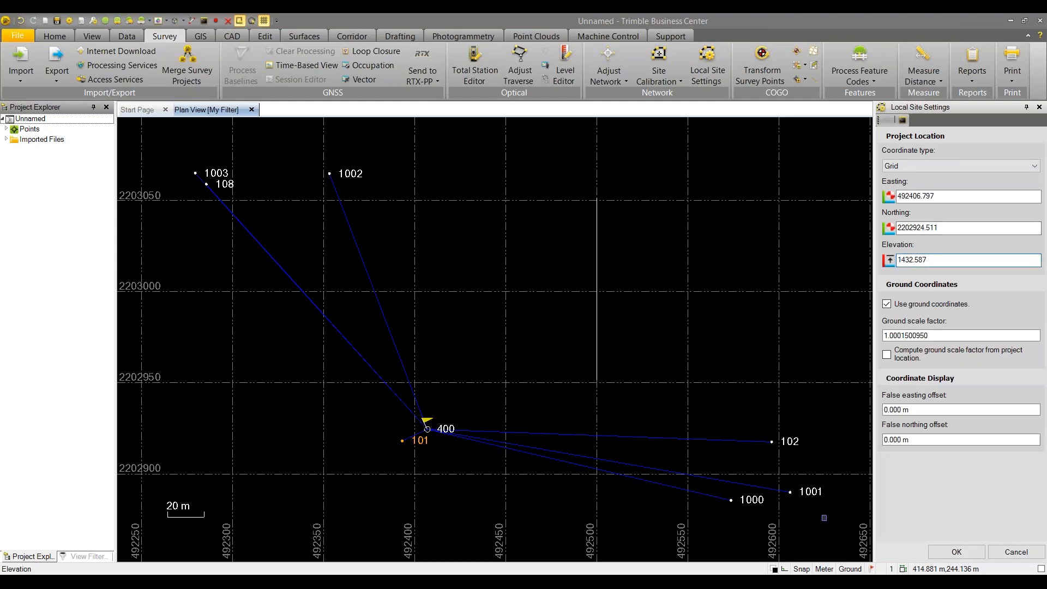
left_click(888, 355)
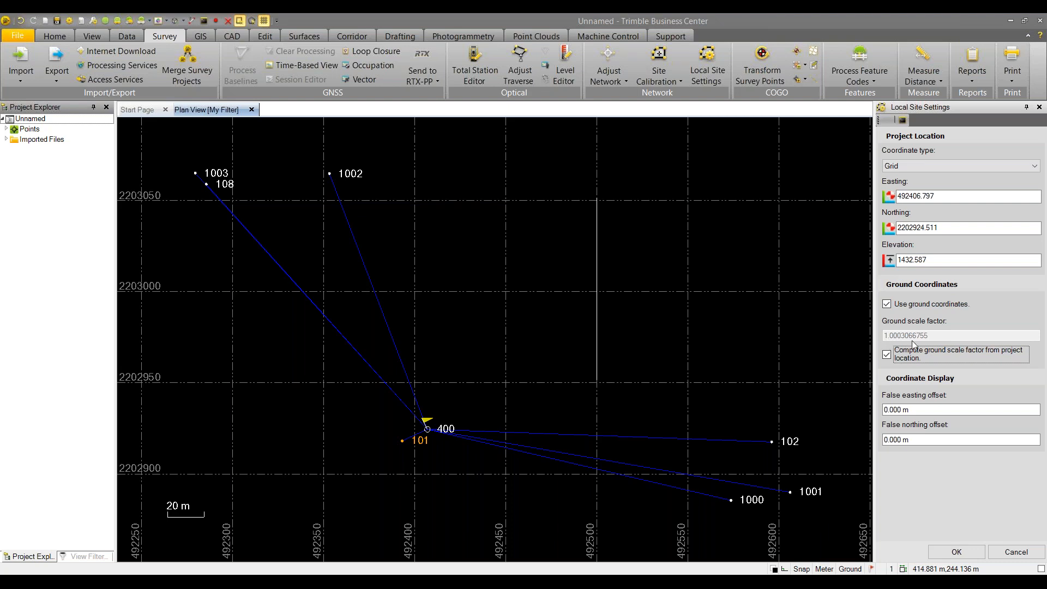
left_click(957, 552)
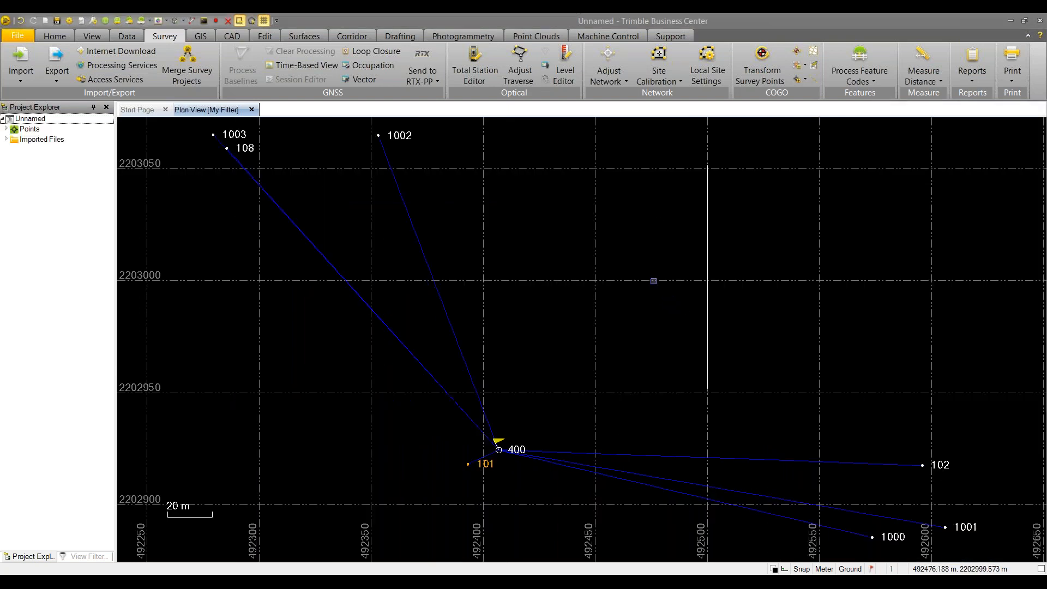
Open existing_control.csv from the PowerHour folder in Notepad to check its three control points
mouse_move(318, 581)
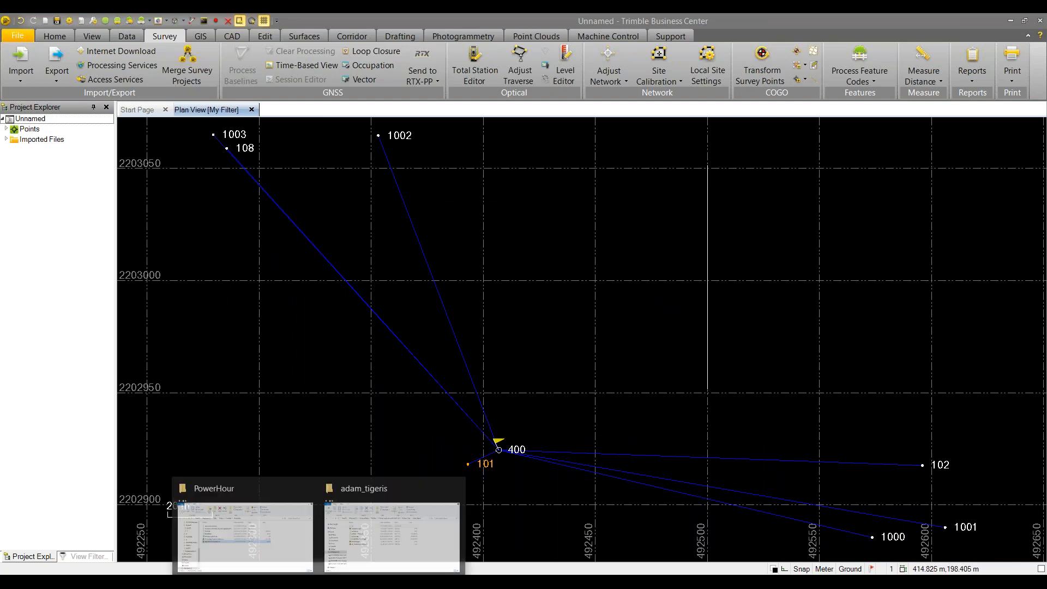
left_click(294, 554)
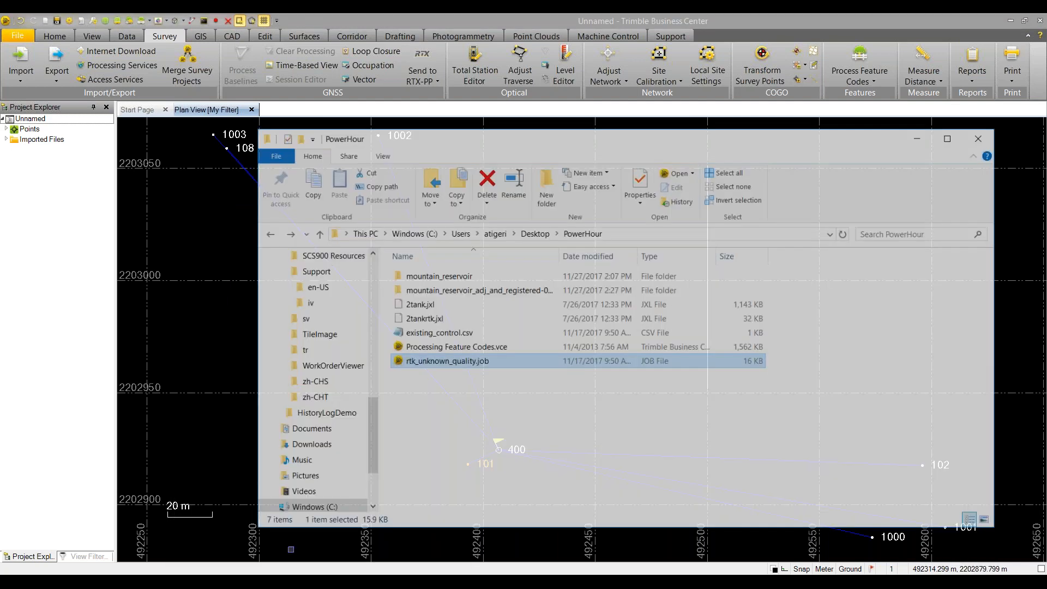
left_click(437, 321)
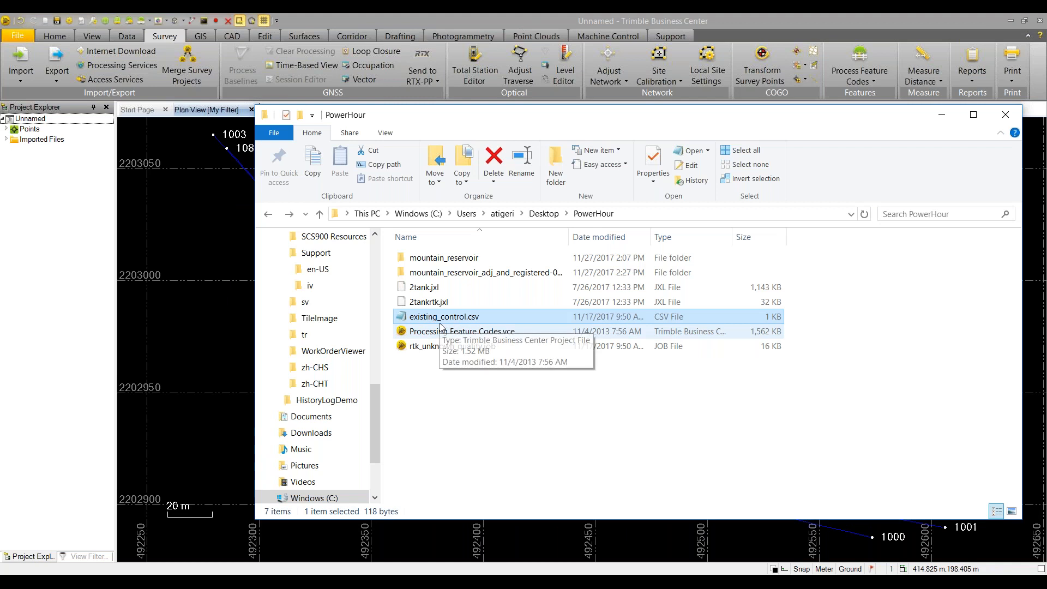
double_click(436, 321)
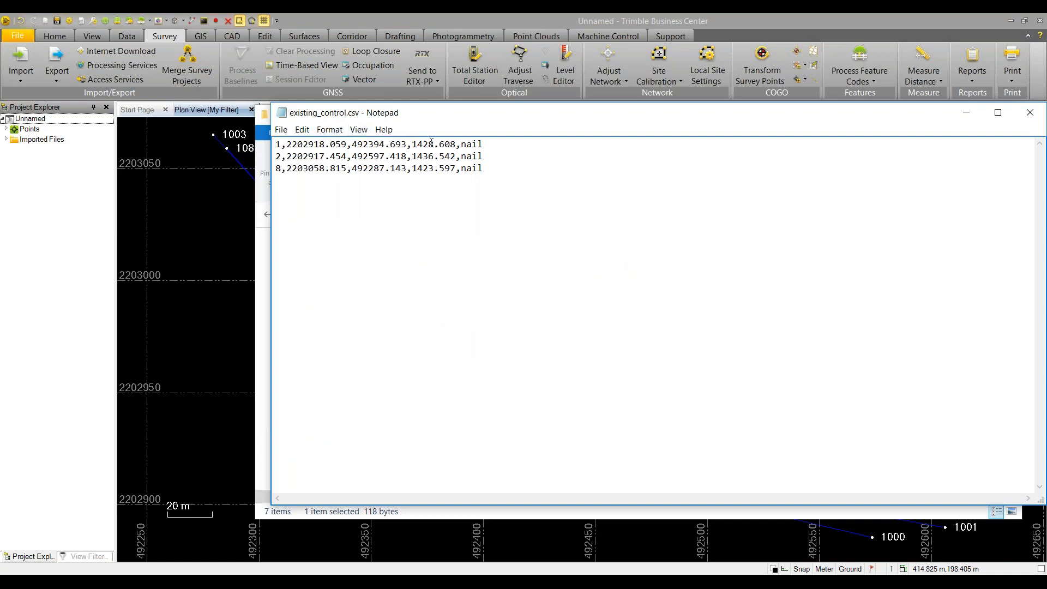
Minimize Notepad and drag existing_control.csv onto the Trimble plan view for import
left_click_drag(611, 116, 527, 115)
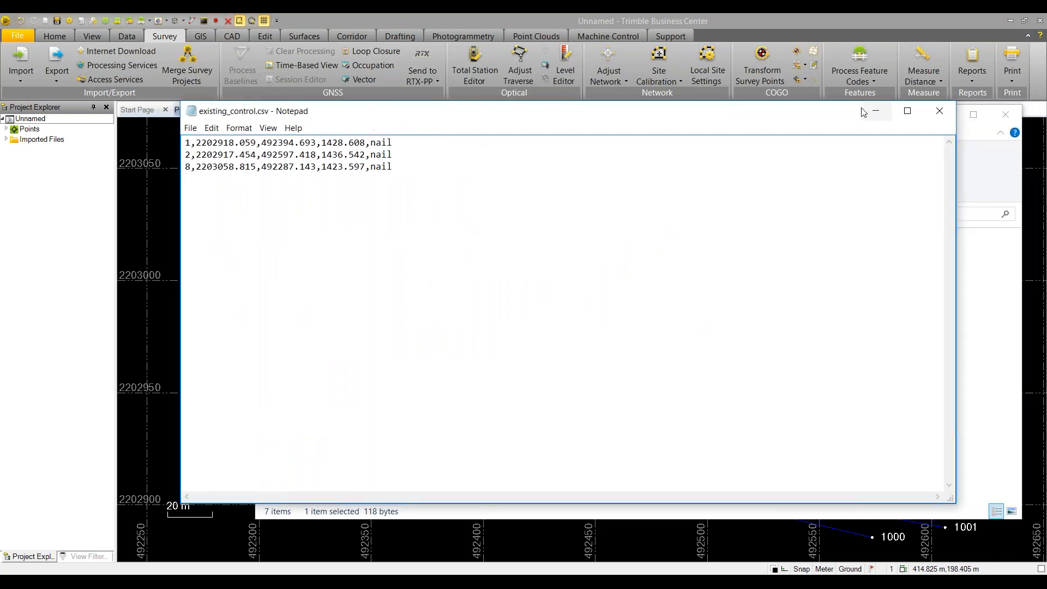
left_click(867, 111)
left_click_drag(466, 322, 209, 279)
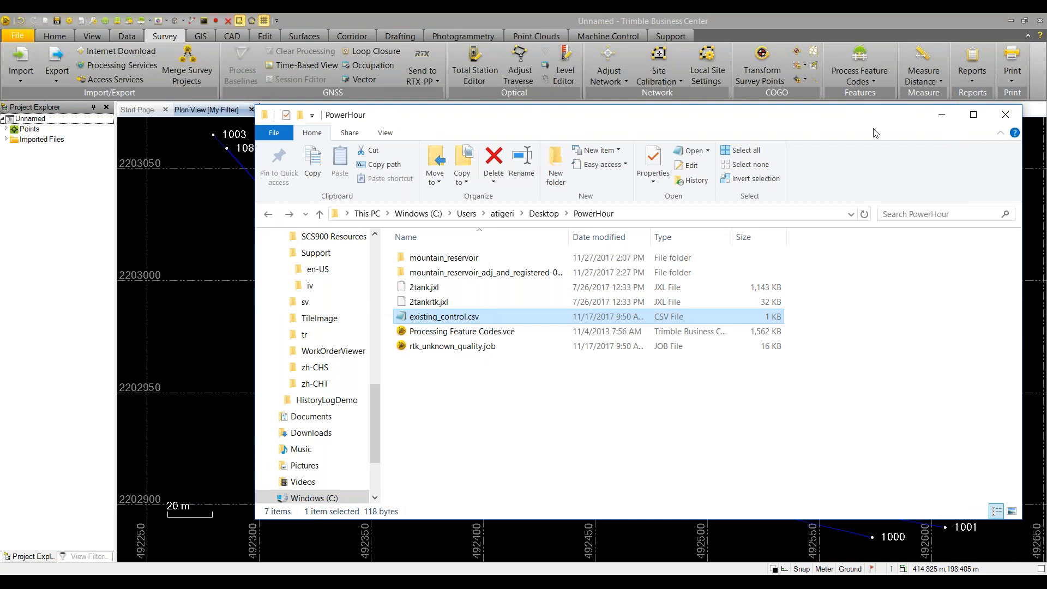
Import existing_control.csv with the P,N,E,elev,Code (Control) format, adding points 1, 2 and 8
left_click(948, 117)
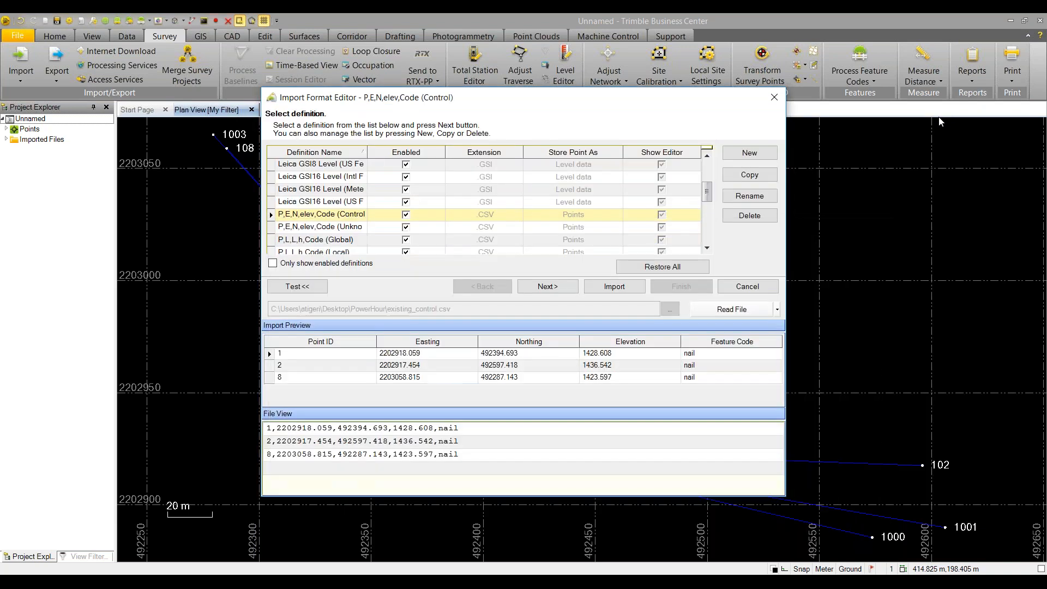
scroll(335, 203, "down", 1)
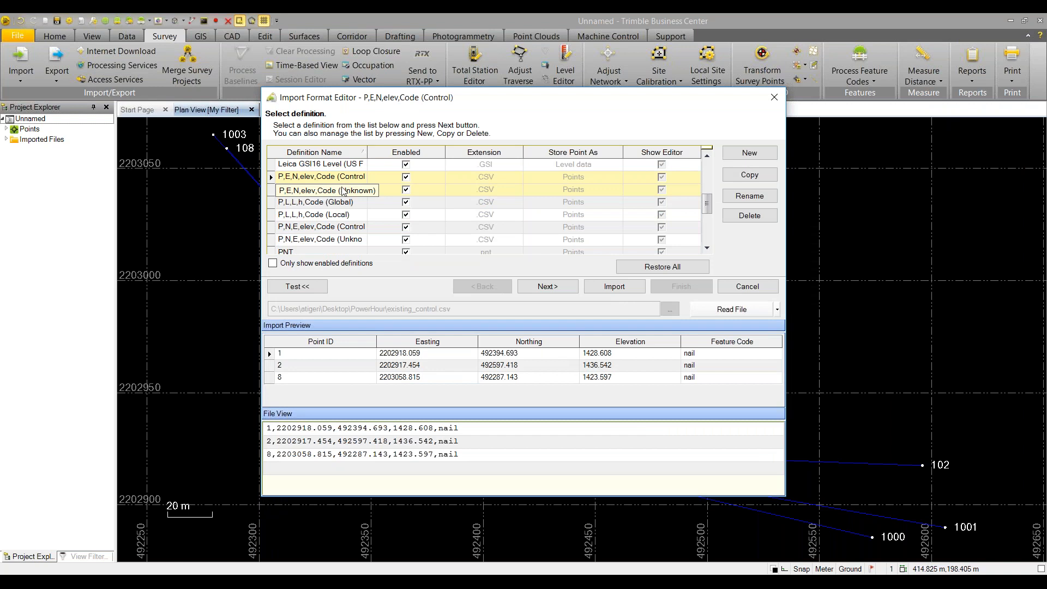
left_click(307, 230)
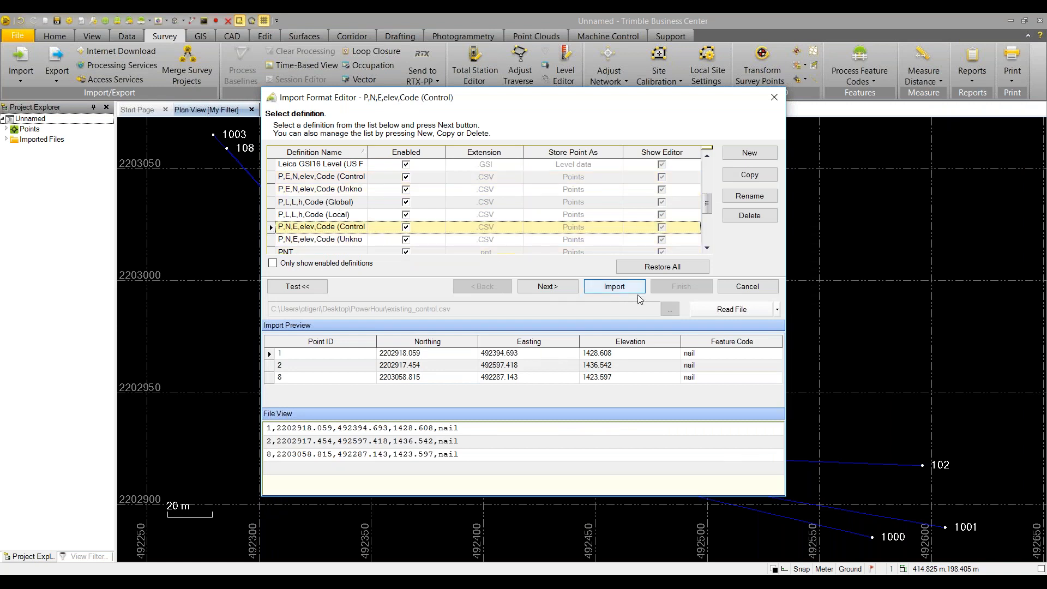
left_click(611, 287)
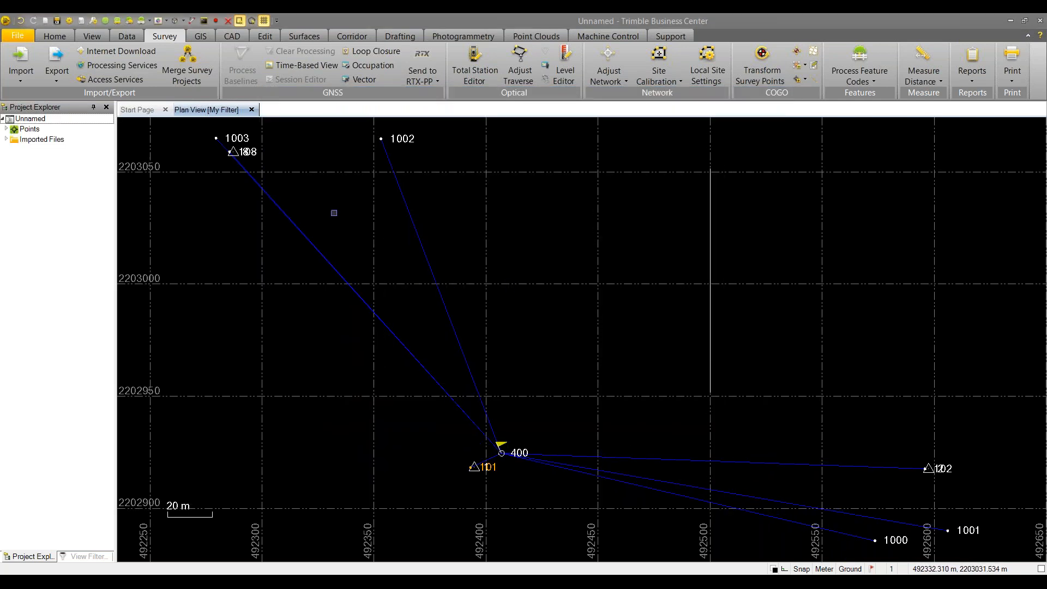
Show the Properties of point 1's Grid record in Project Explorer
left_click(7, 128)
right_click(25, 143)
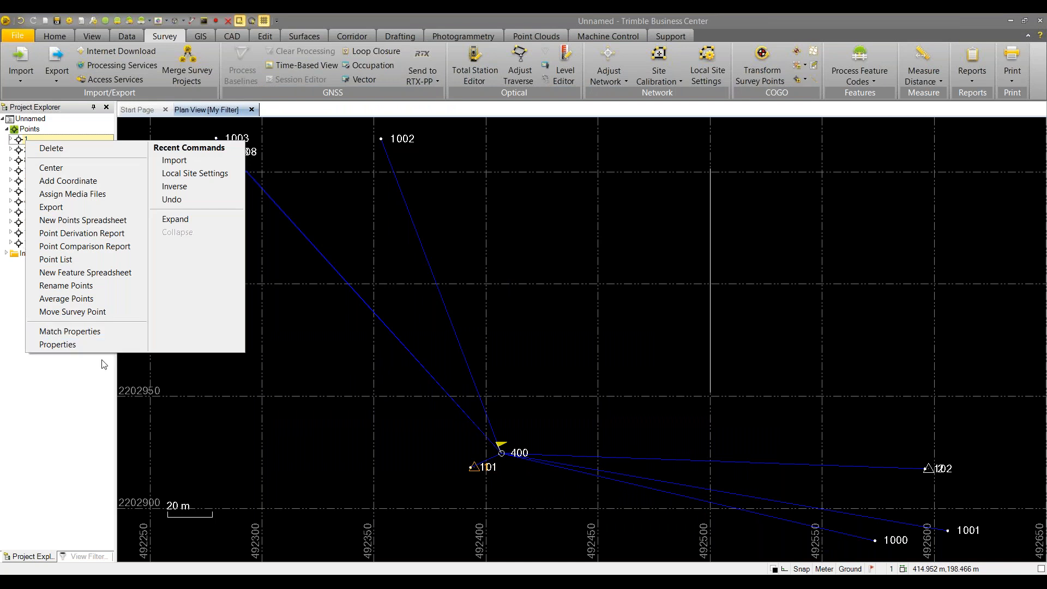
left_click(11, 141)
right_click(35, 153)
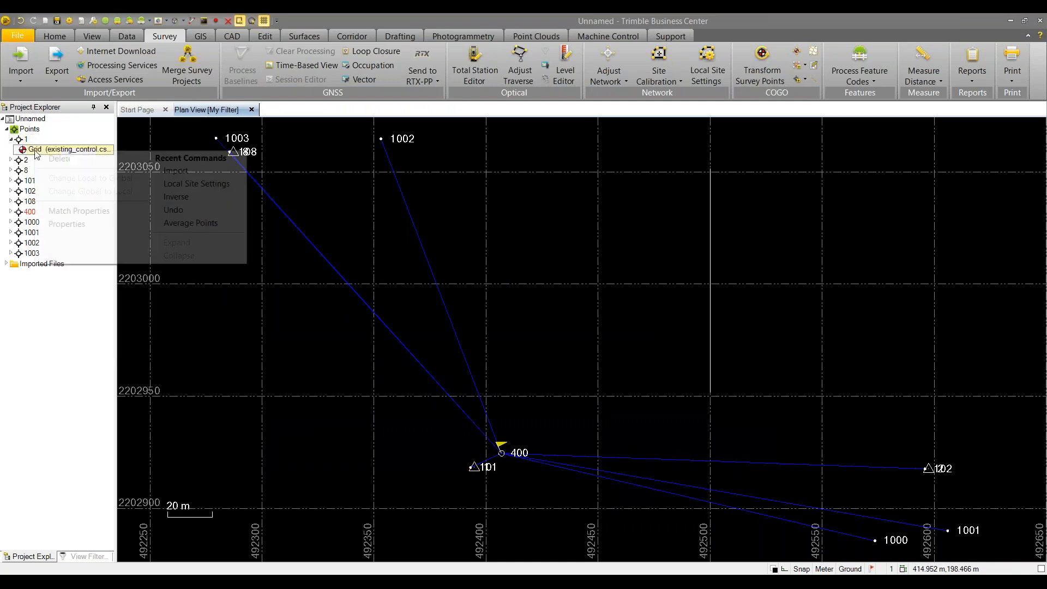
left_click(66, 224)
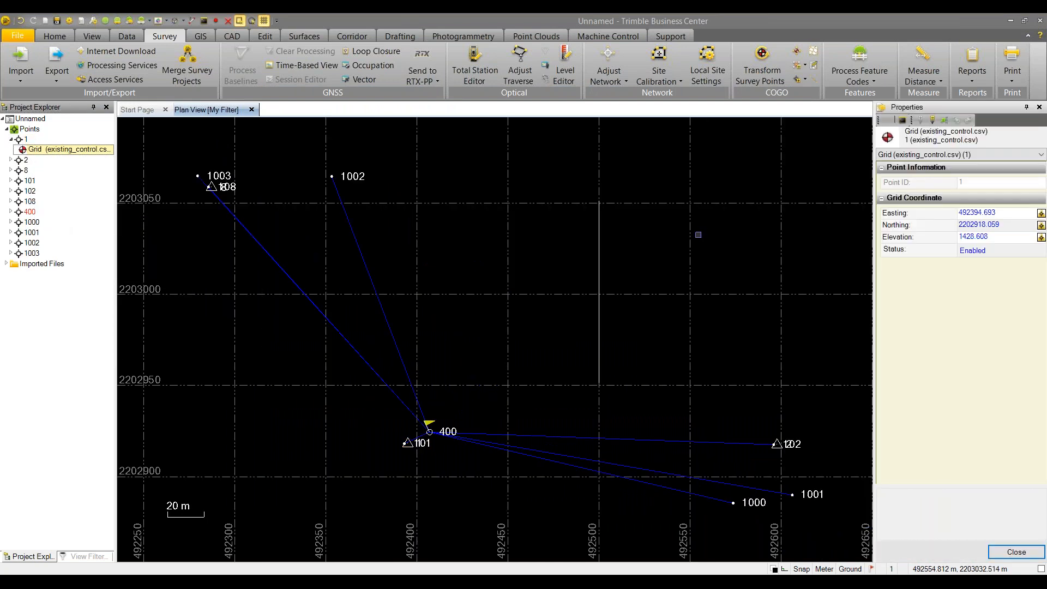
Compare point 1's coordinates with existing_control.csv in Notepad, then minimize Notepad
key("alt+Tab")
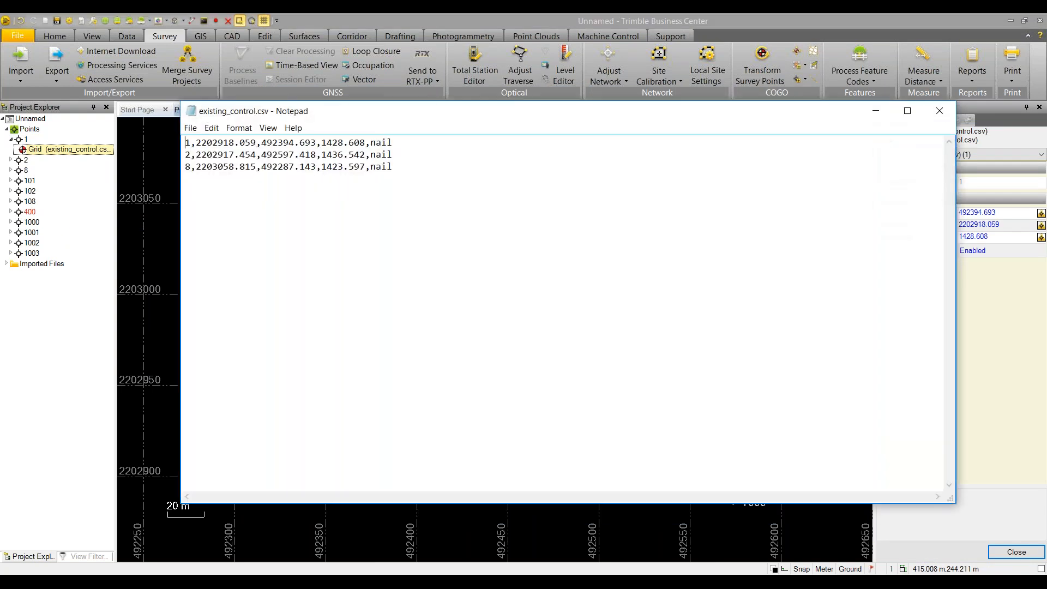
left_click_drag(494, 116, 412, 130)
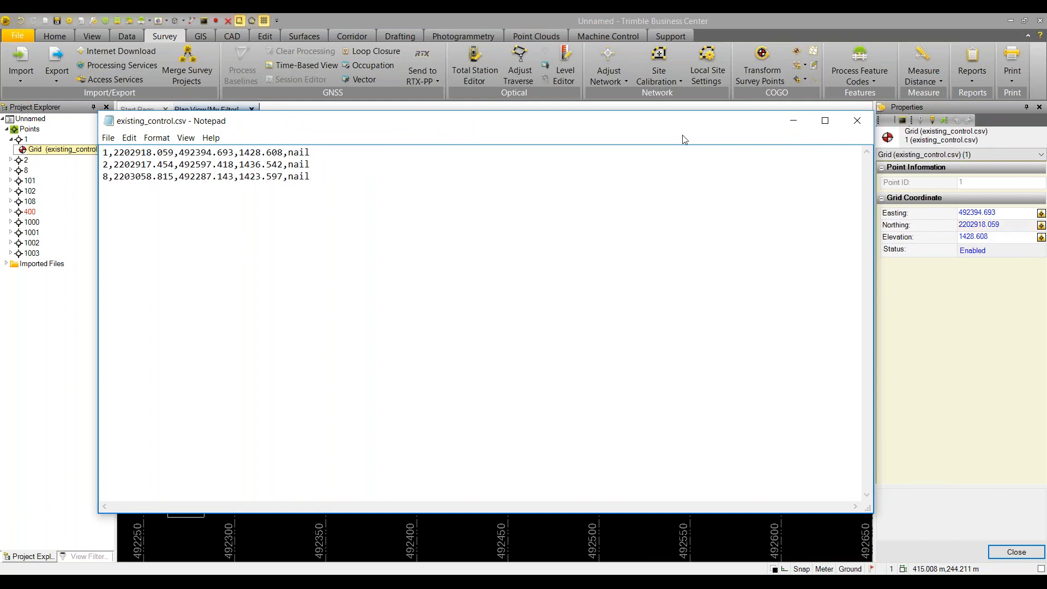
mouse_move(554, 124)
left_mouse_down()
mouse_move(555, 190)
mouse_move(557, 139)
left_mouse_up()
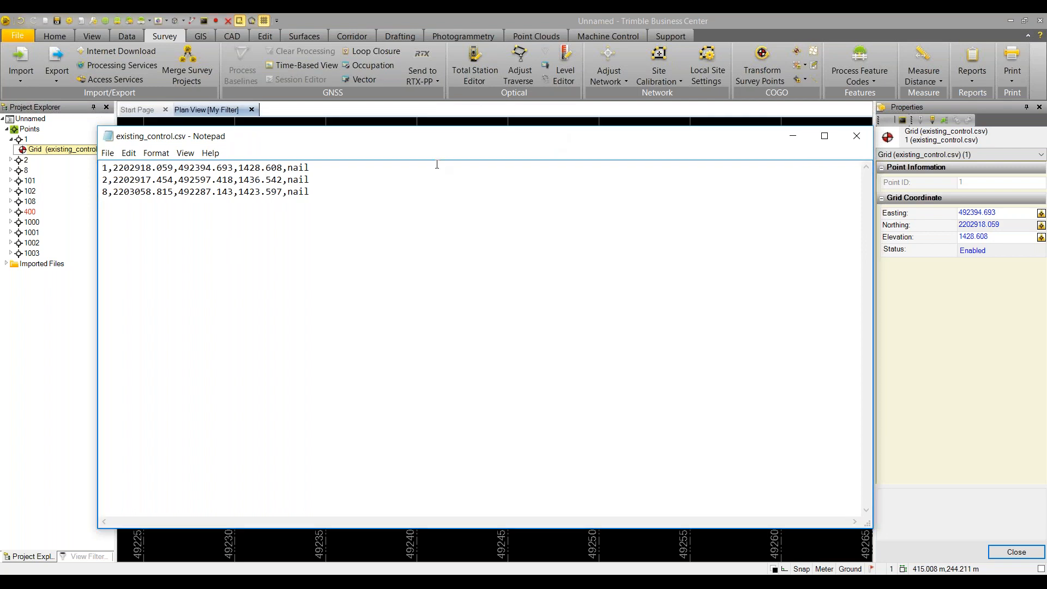
left_click(793, 136)
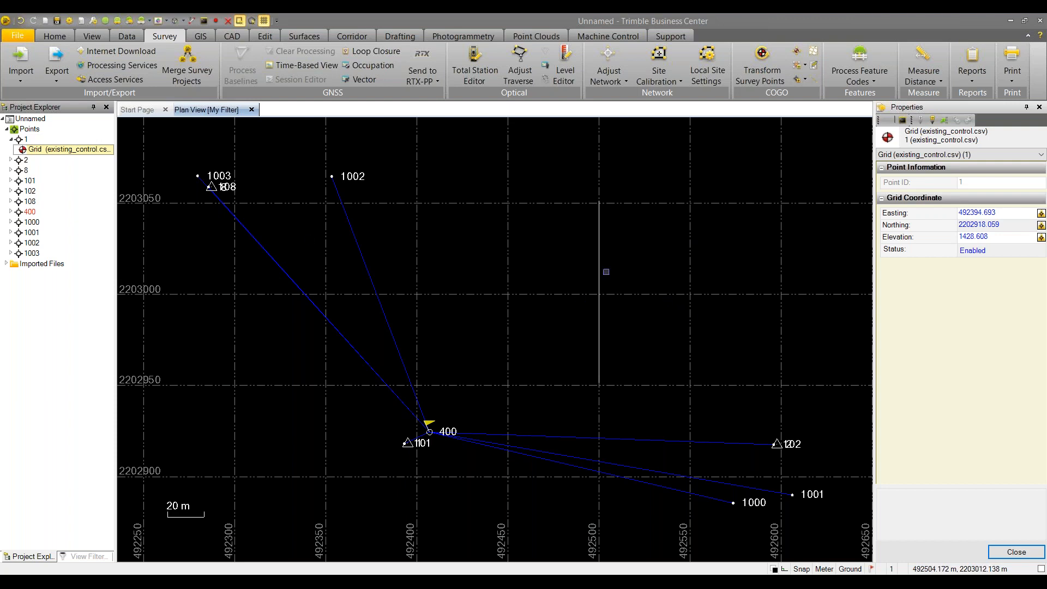
Undo the control-point import and the ground-coordinate setting, then return to the Notepad file
key("ctrl+z")
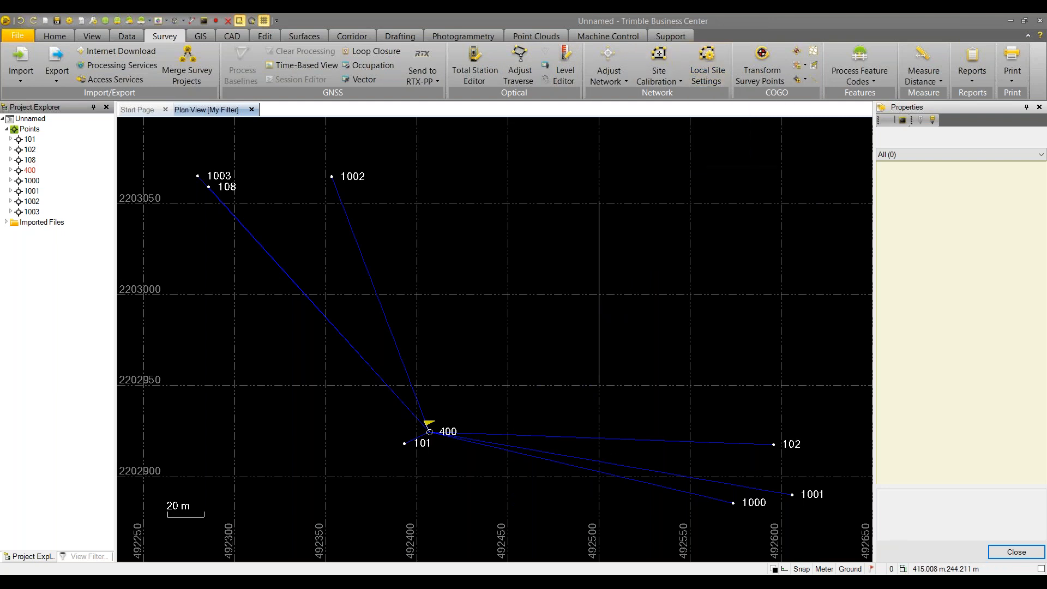
left_click(20, 23)
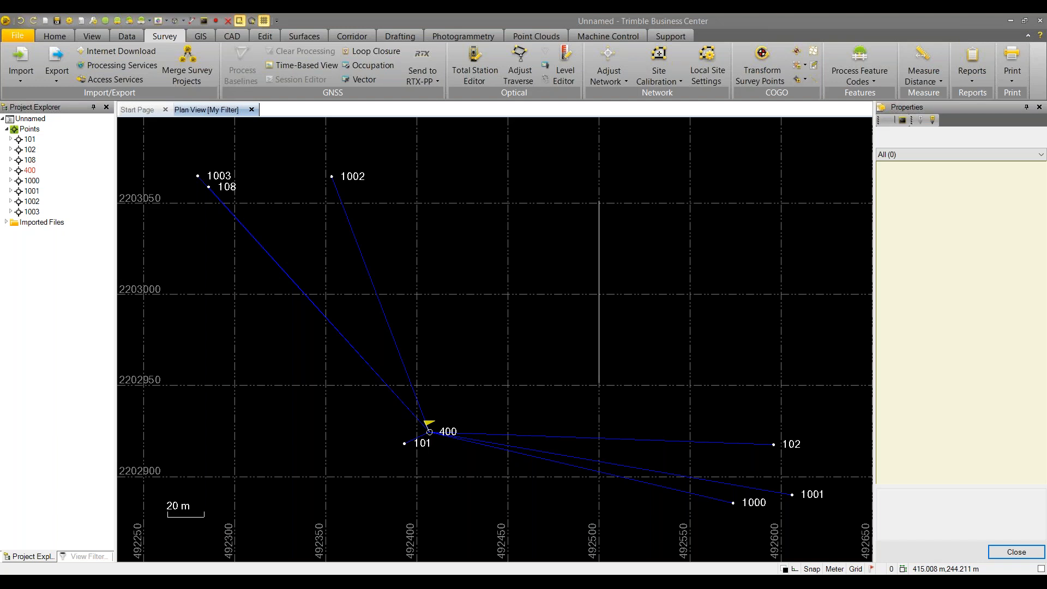
key("alt+Tab")
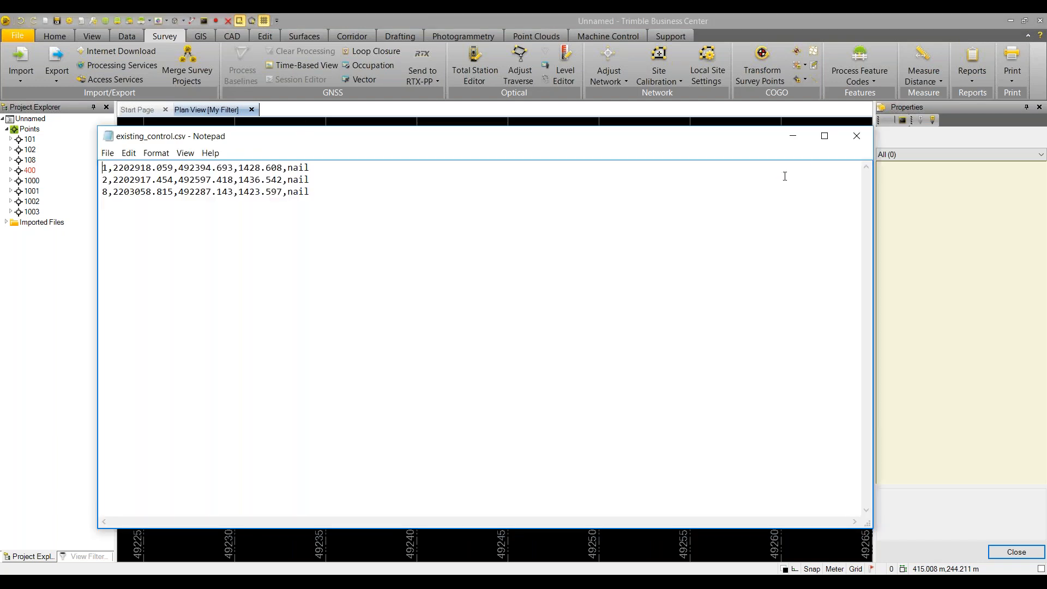
Re-import existing_control.csv into the plan view using the P,N,E,elev,Code (Control) format
left_click(793, 136)
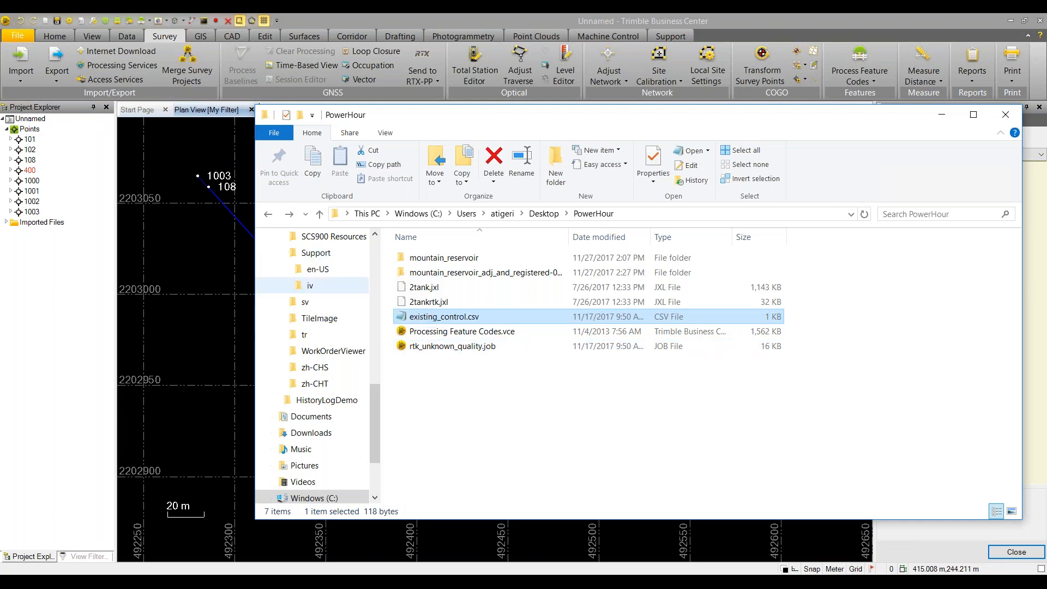
left_click_drag(444, 316, 218, 262)
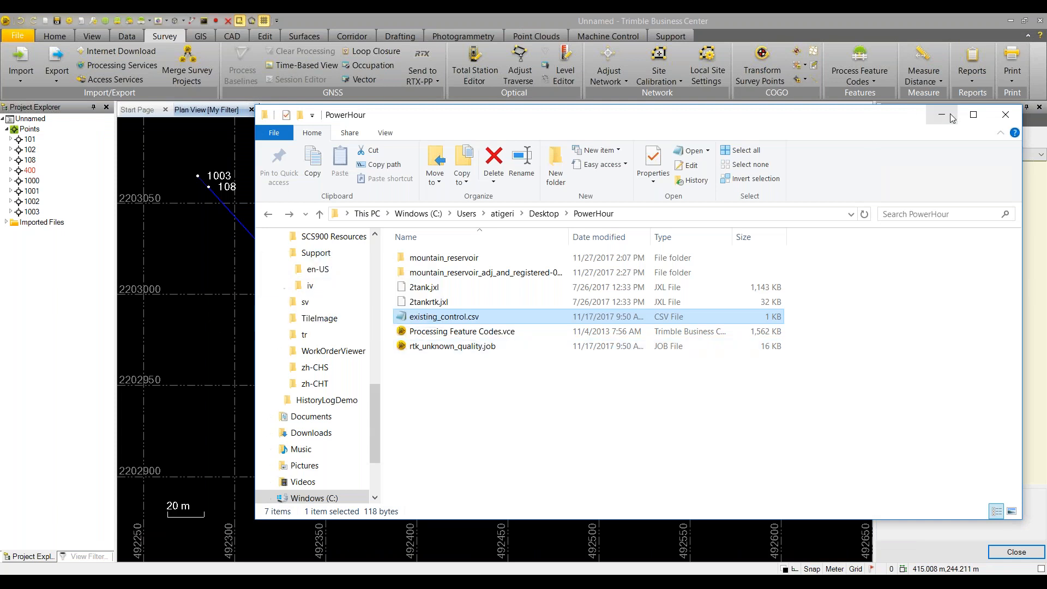
left_click(947, 115)
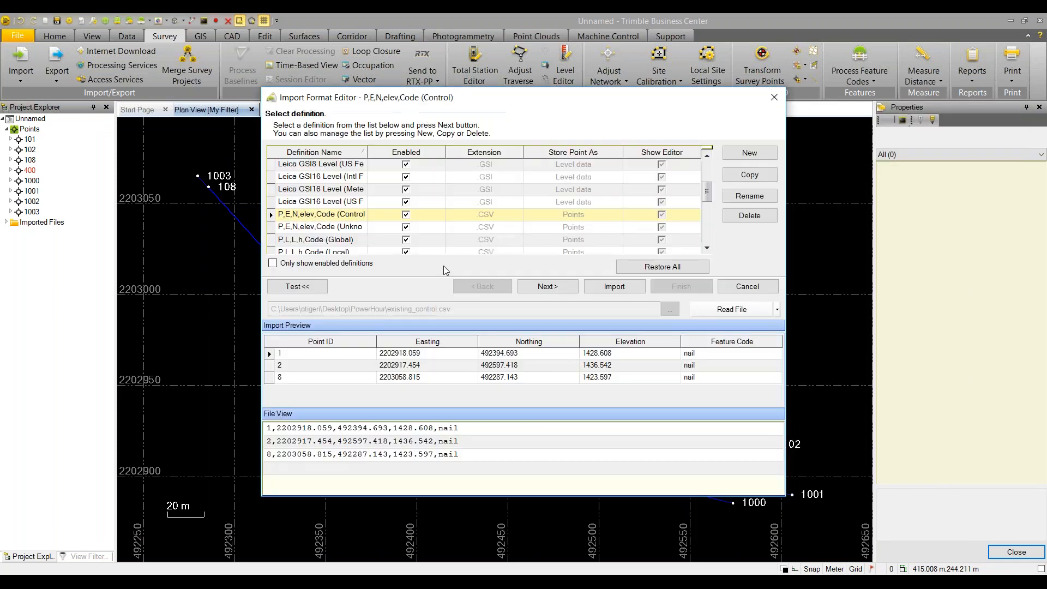
scroll(355, 210, "down", 2)
left_click(269, 201)
left_click(269, 188)
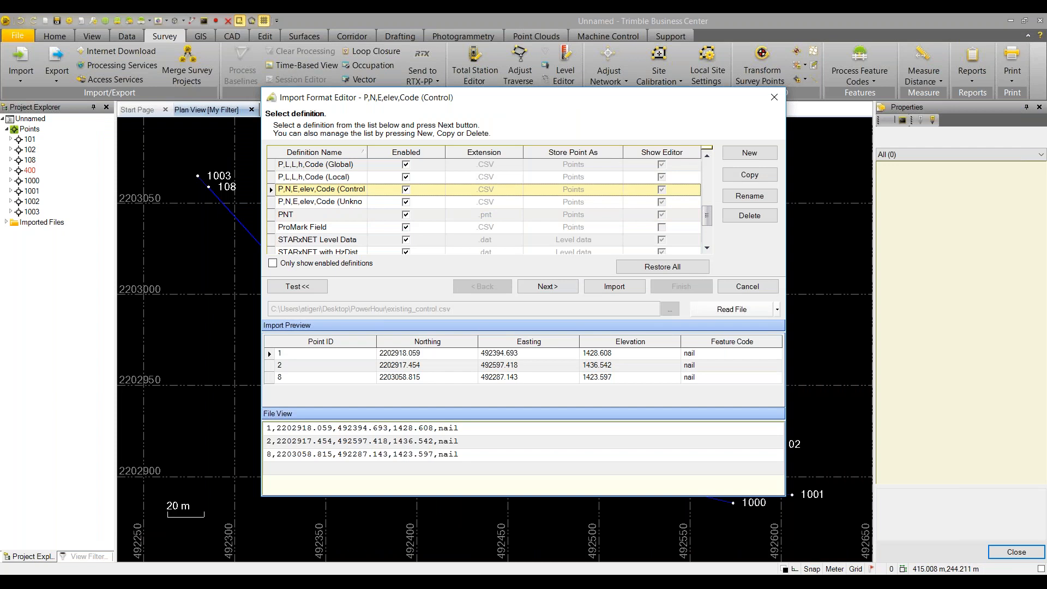
left_click(612, 288)
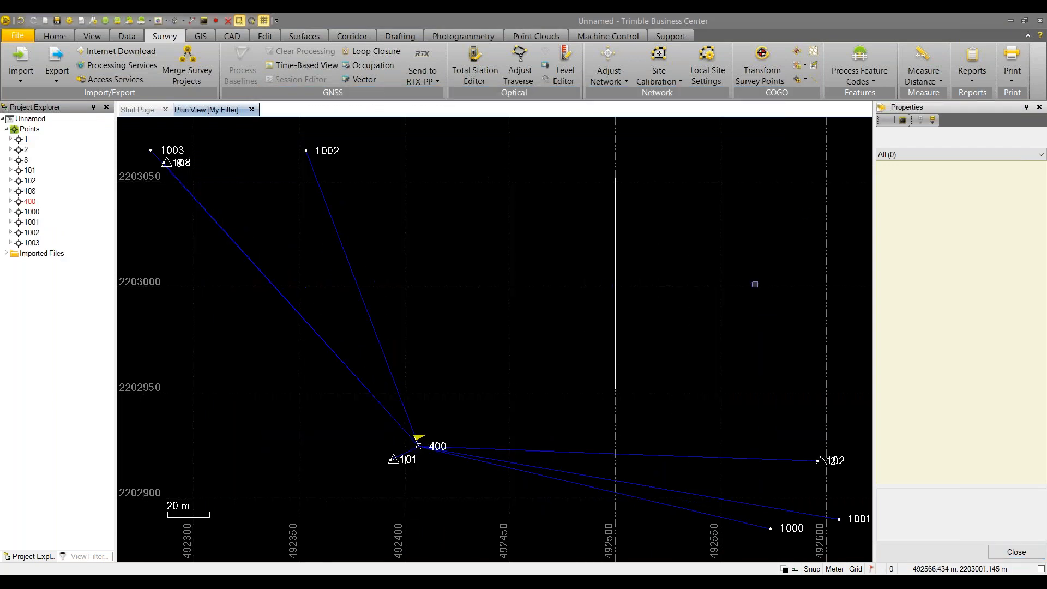
left_click(707, 63)
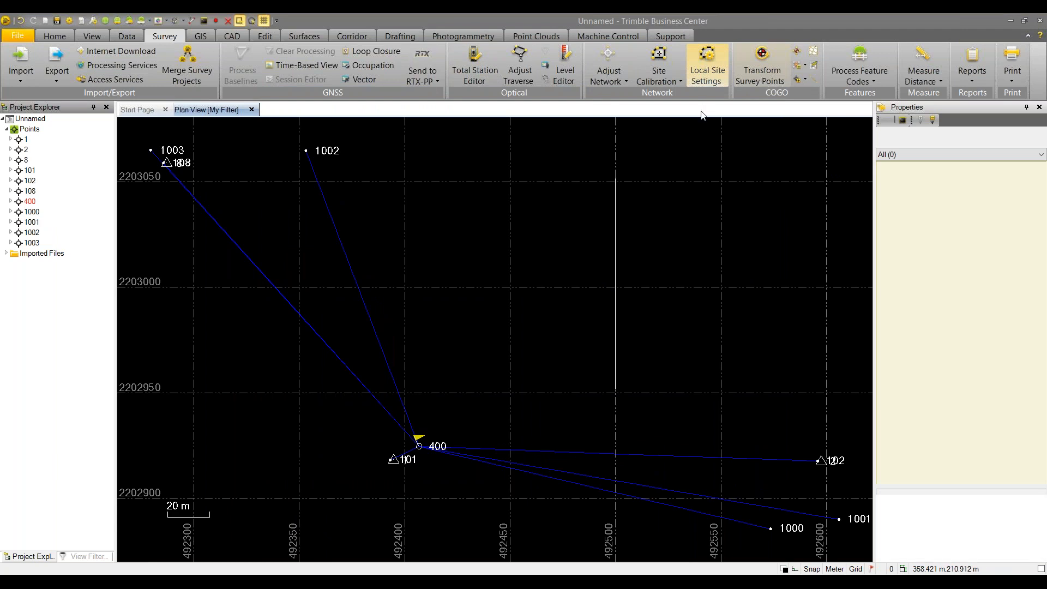
Set project location to point 400 at elevation 1432.587, with ground coordinates and computed scale 1.0003066754
left_click(960, 196)
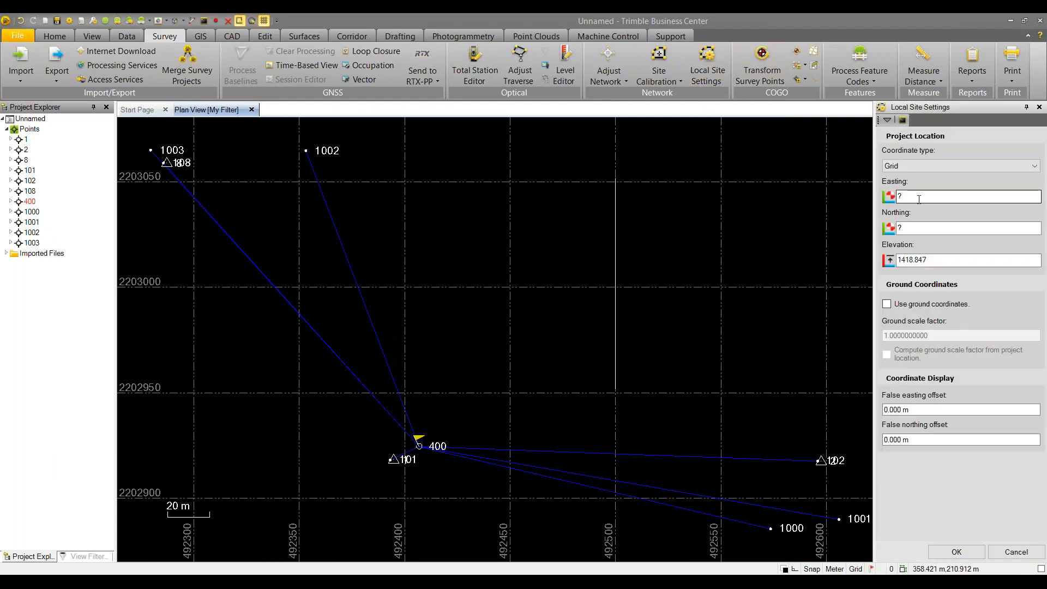
left_click(420, 446)
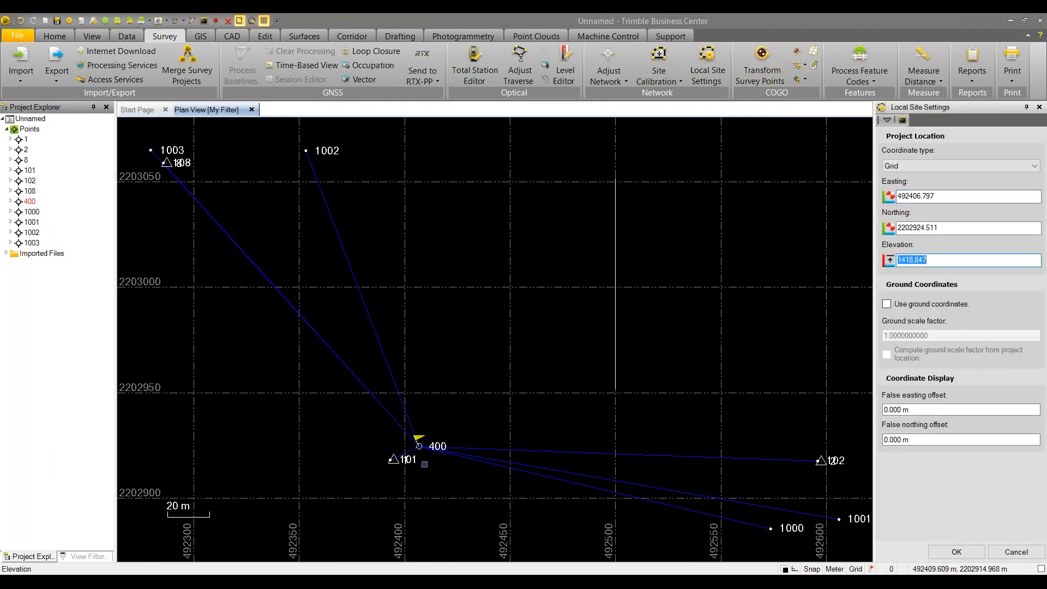
left_click(419, 446)
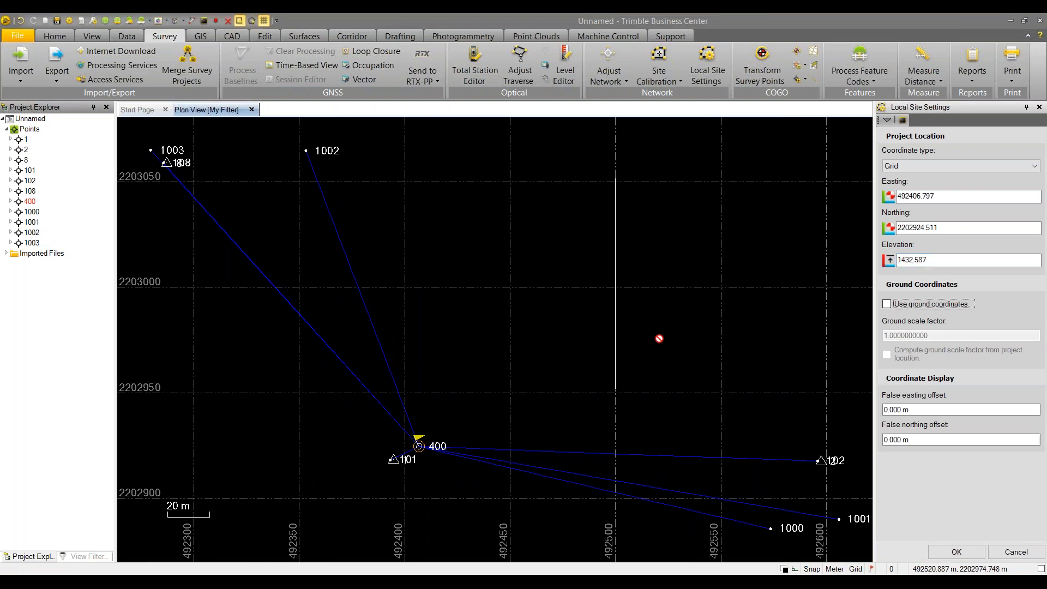
left_click(887, 304)
left_click(887, 354)
left_click(956, 553)
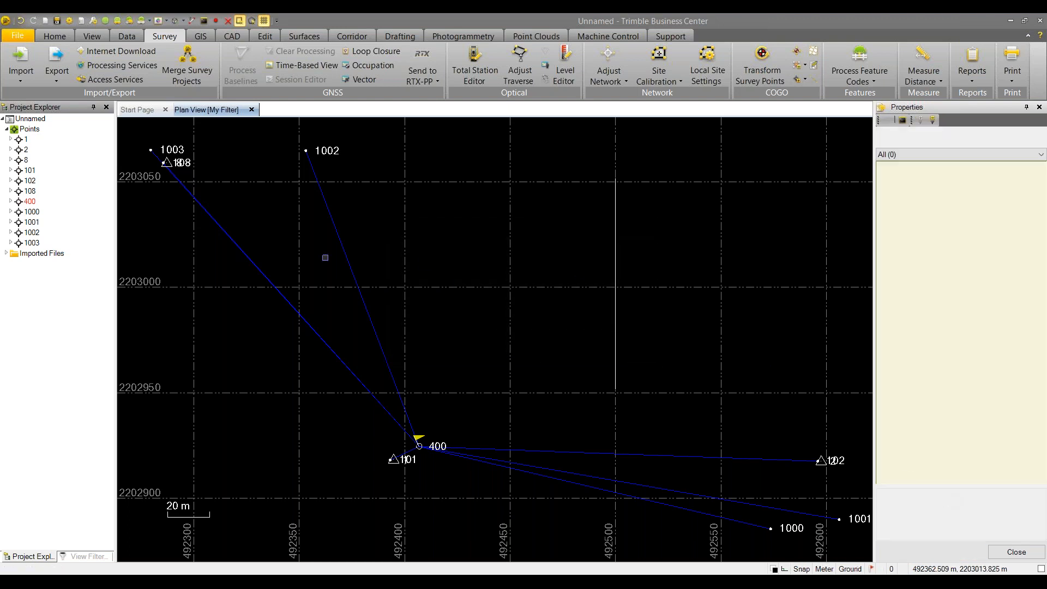
left_click(11, 140)
Compare point 1's grid values (492394.689 E, 2202918.057 N) against the file's 492394.693, 2202918.059
left_click(37, 149)
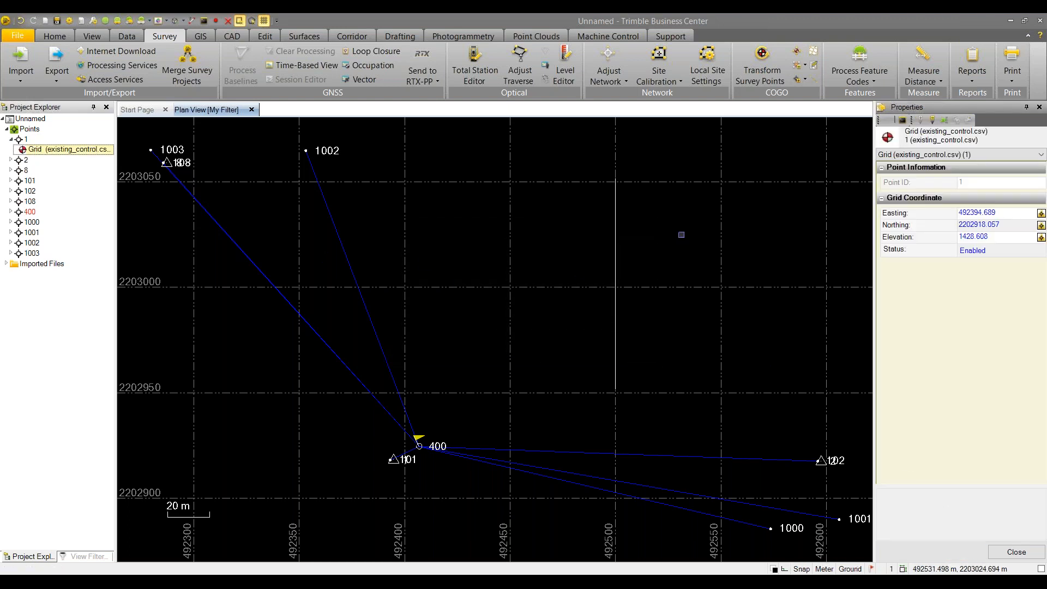
key("alt+Tab")
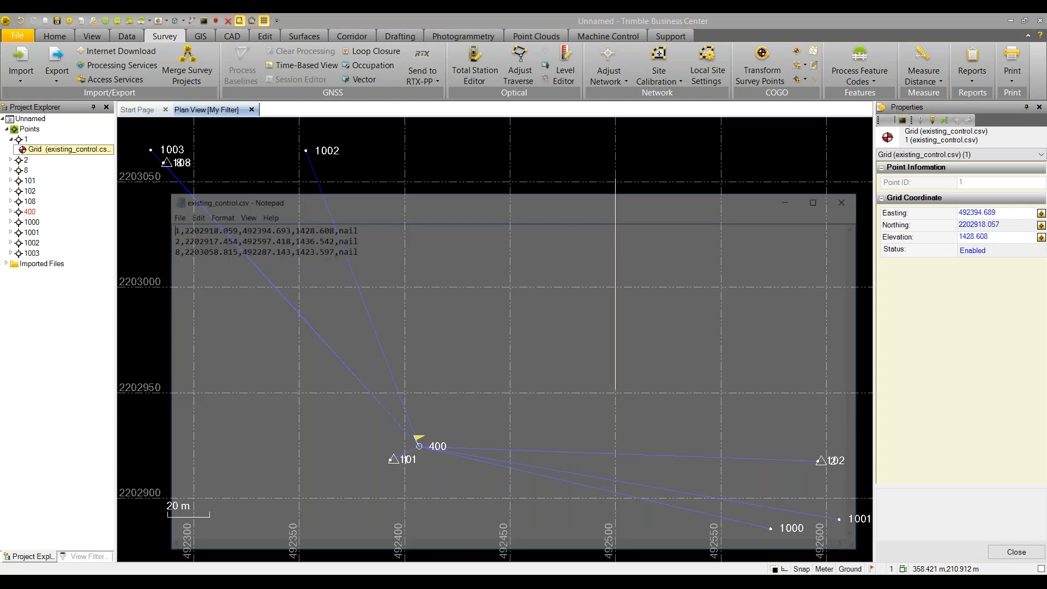
left_click_drag(346, 135, 362, 121)
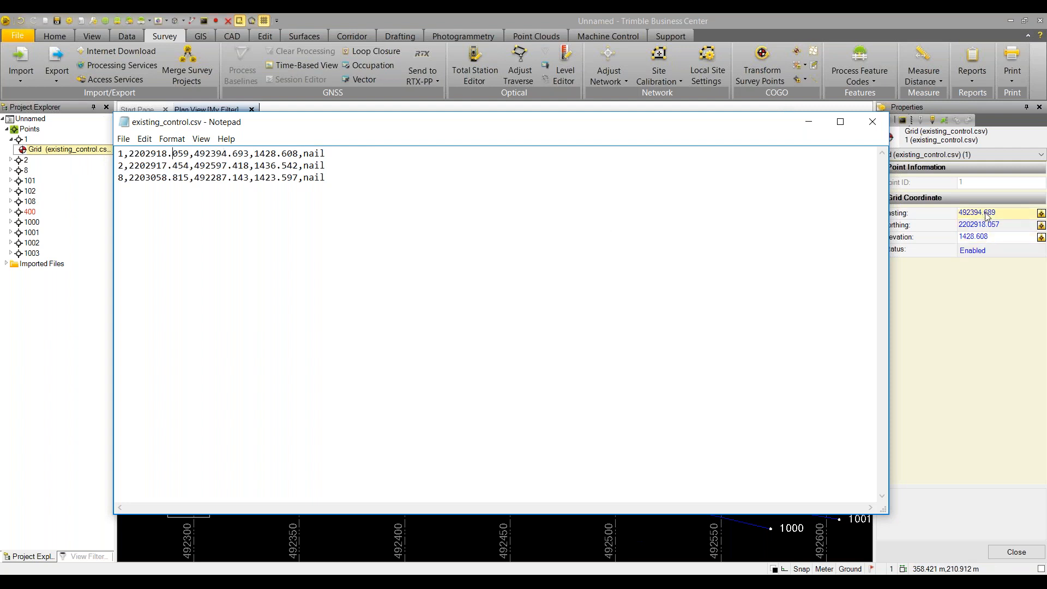
left_click(808, 123)
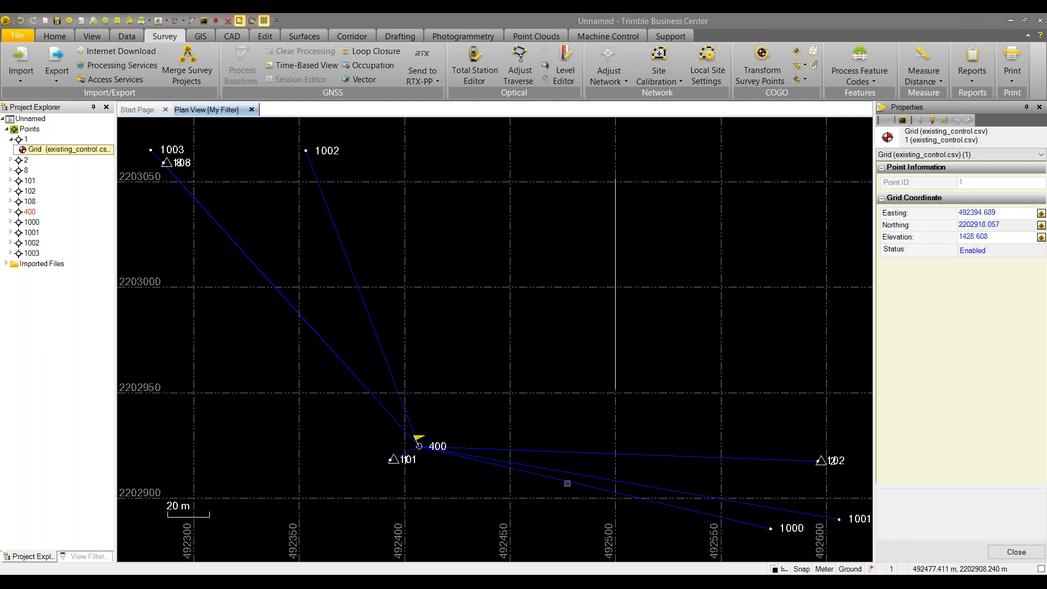
Switch from the taskbar to the Unnamed Trimble Business Center project window
left_click(522, 583)
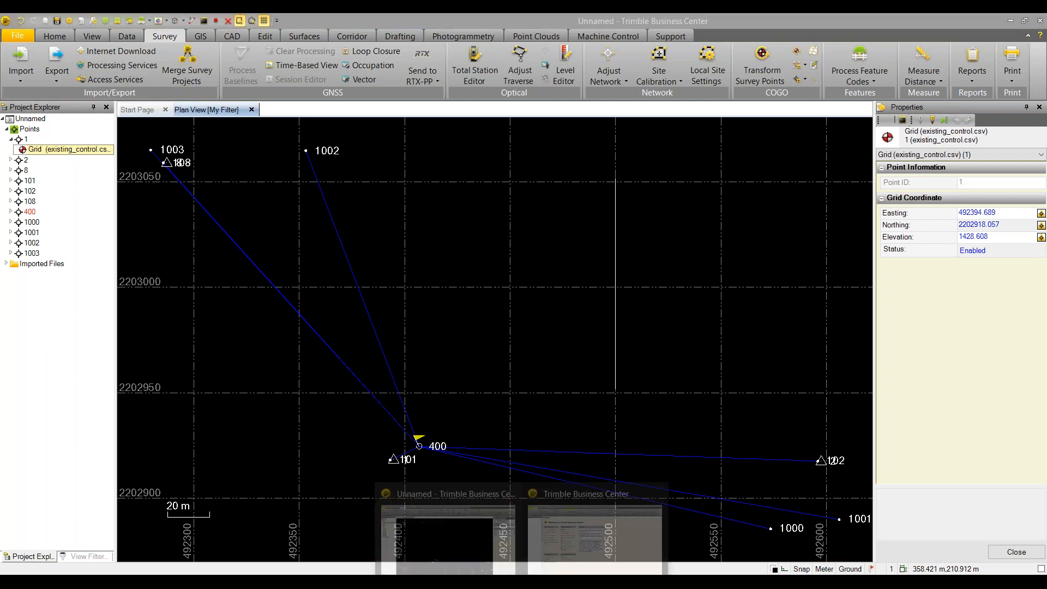
mouse_move(572, 489)
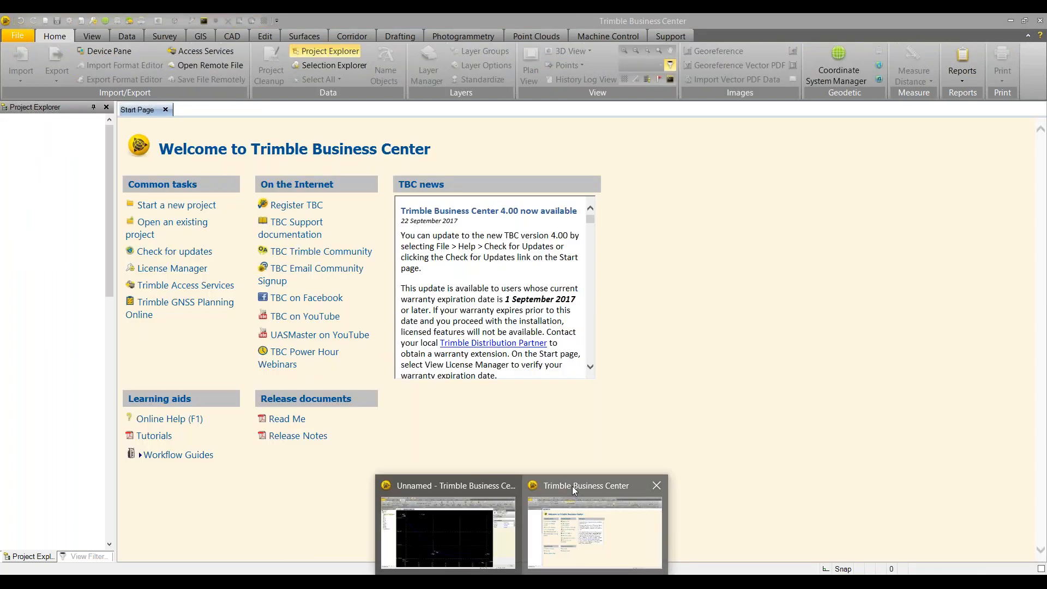
left_click(572, 486)
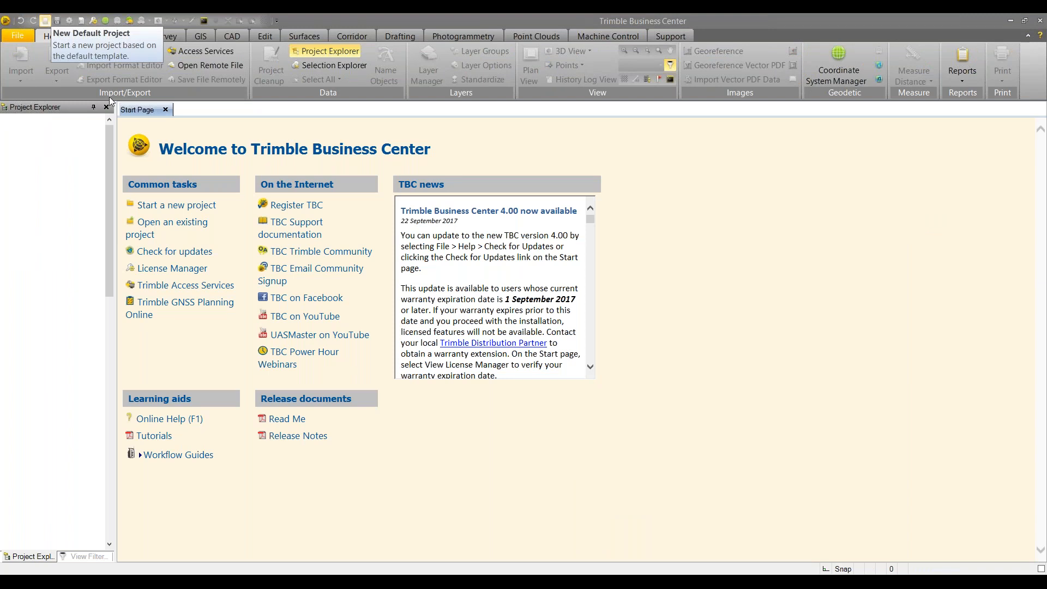
mouse_move(497, 570)
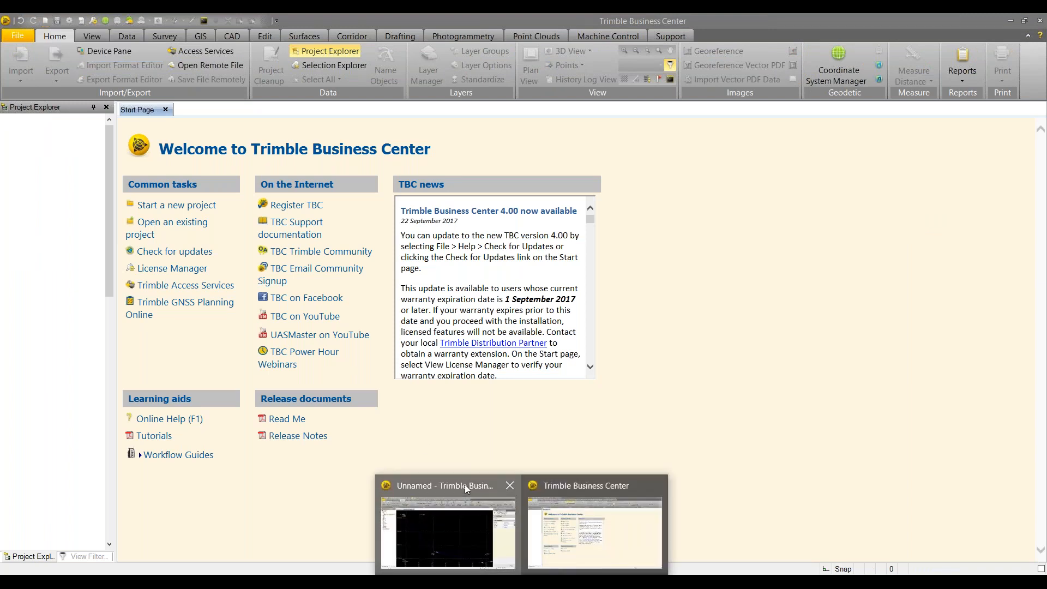
left_click(479, 487)
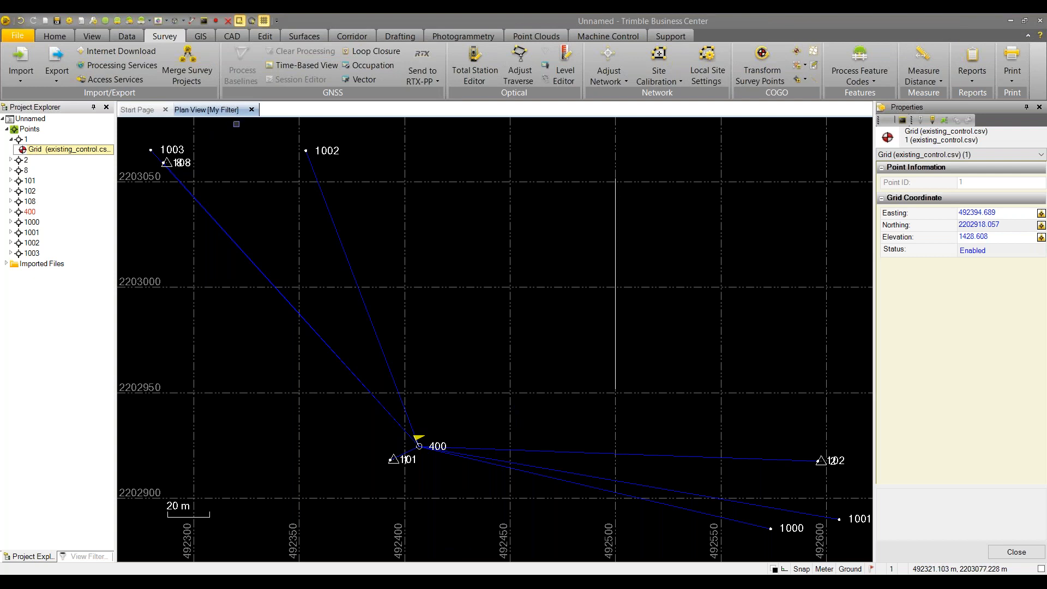
Close the Plan View and answer No to saving changes
scroll(224, 137, "down", 1)
left_click(251, 109)
left_click(573, 316)
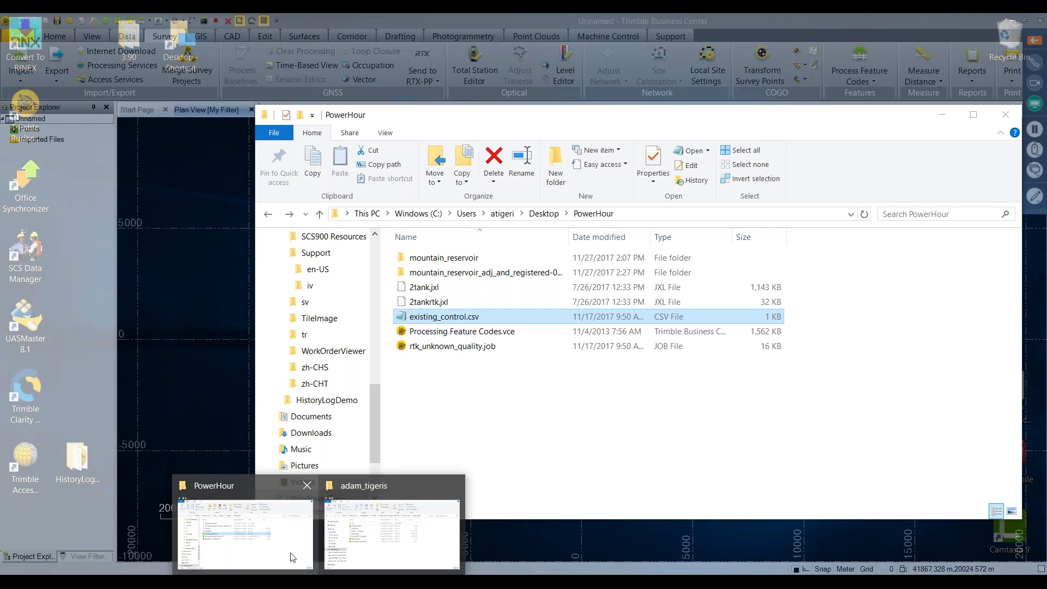
Import rtk_unknown_quality.job from the PowerHour folder into the plan view
left_click(293, 557)
left_click(452, 346)
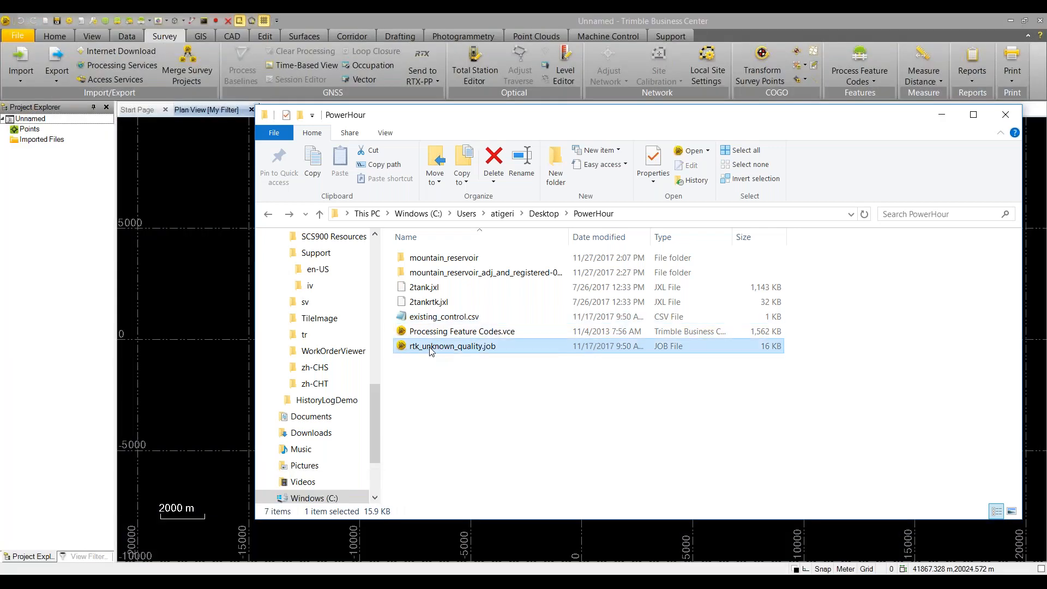
left_click(938, 116)
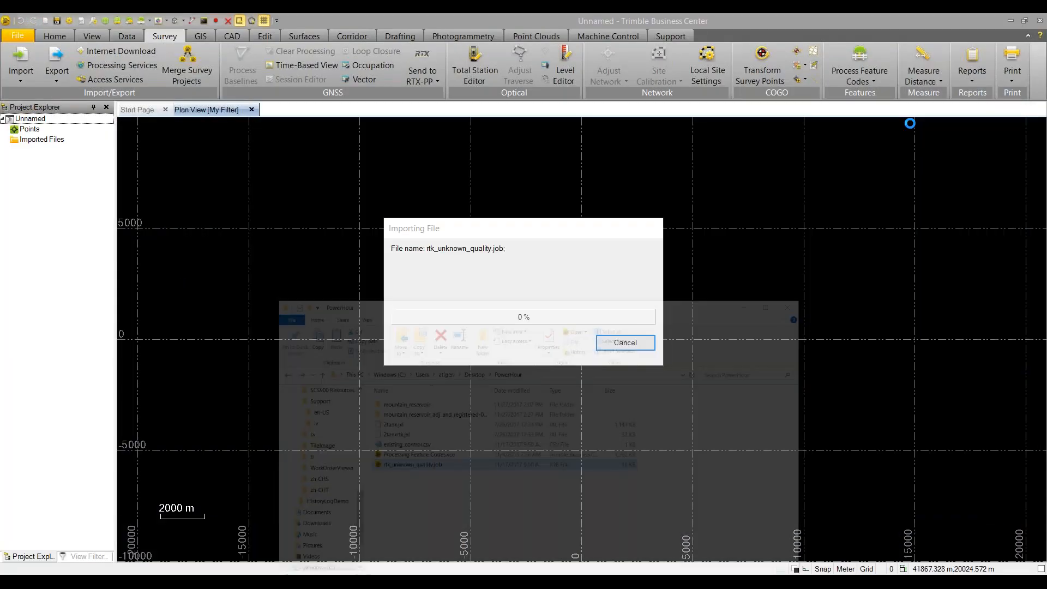
Import existing_control.csv using the P,N,E,elev,Code (Control) format
mouse_move(319, 581)
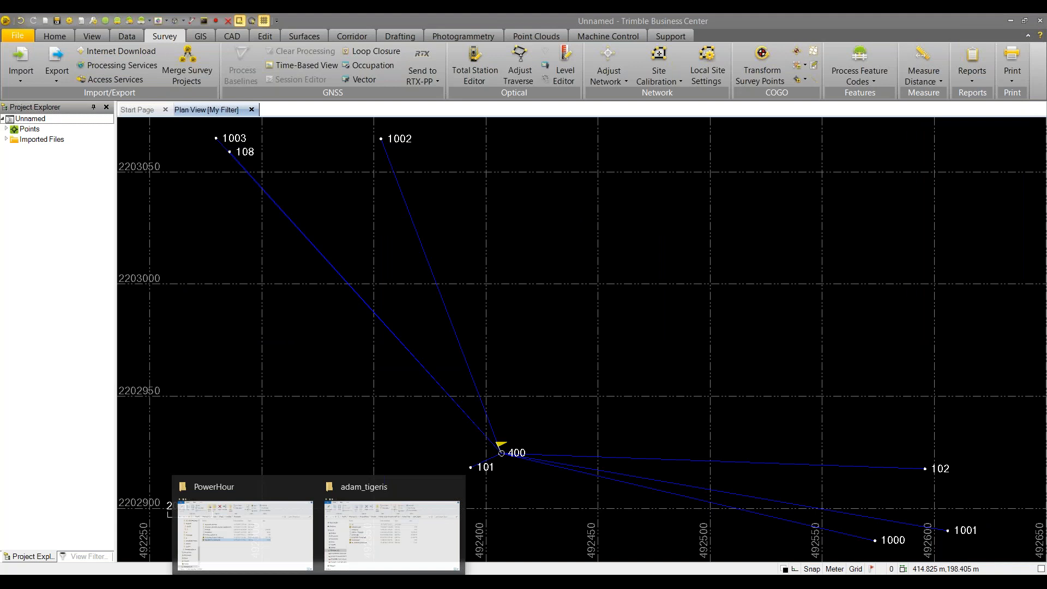
left_click(271, 559)
left_click(433, 321)
left_click_drag(434, 322, 245, 279)
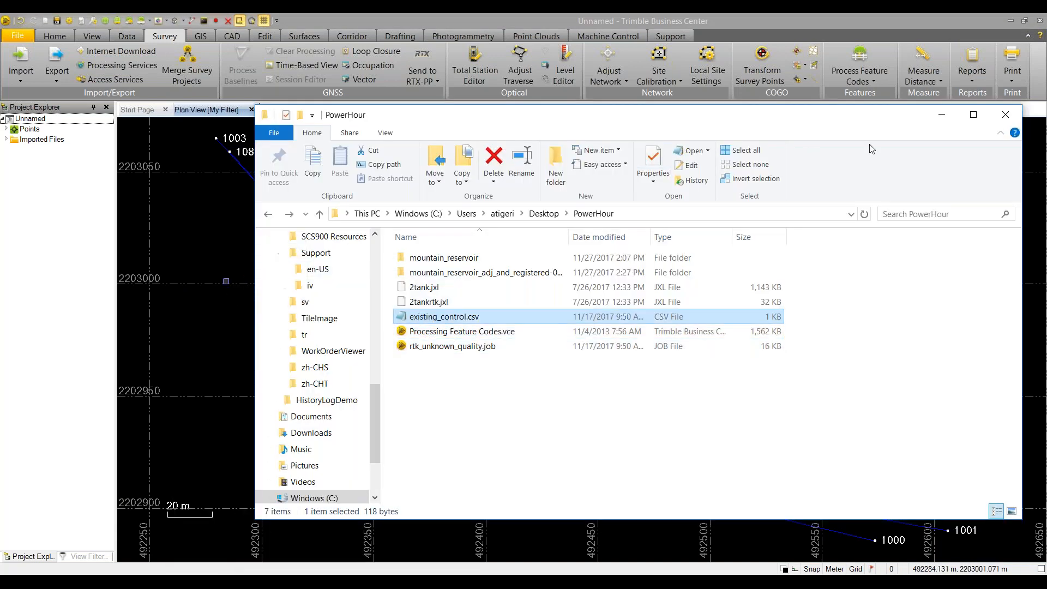
left_click(942, 115)
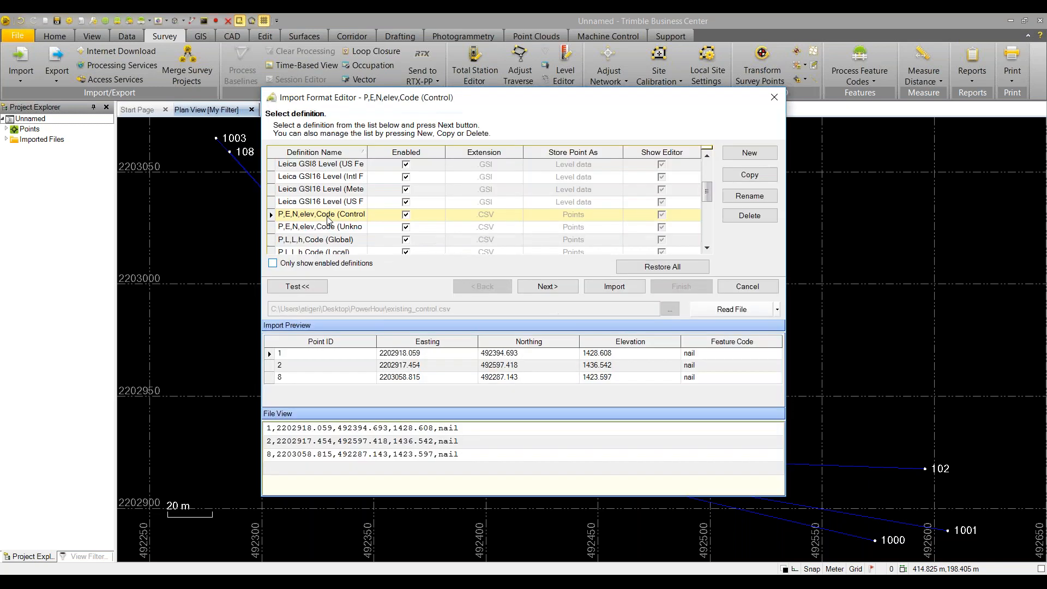
left_click(284, 190)
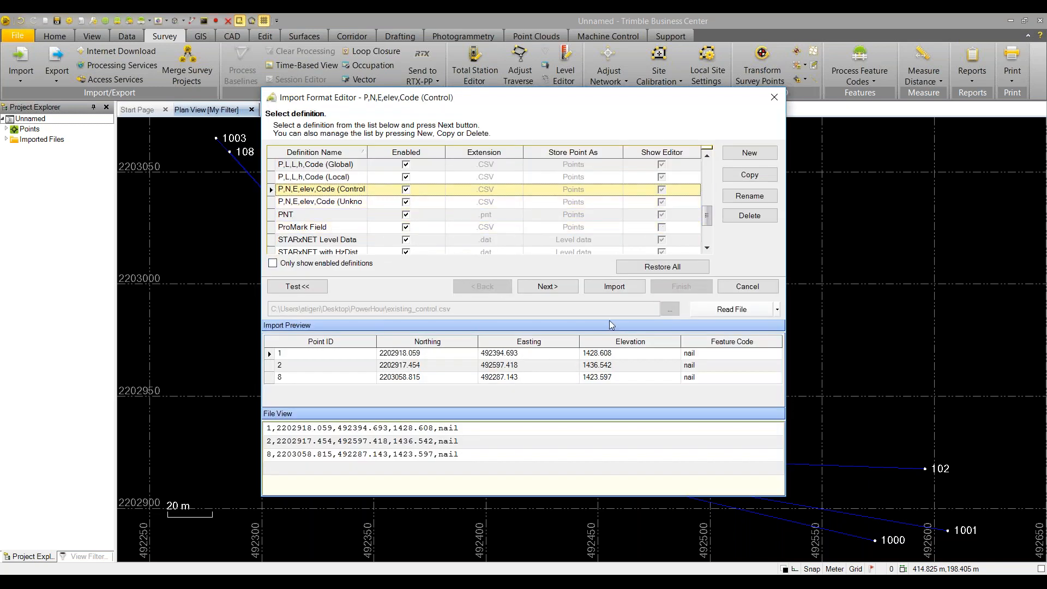
left_click(614, 287)
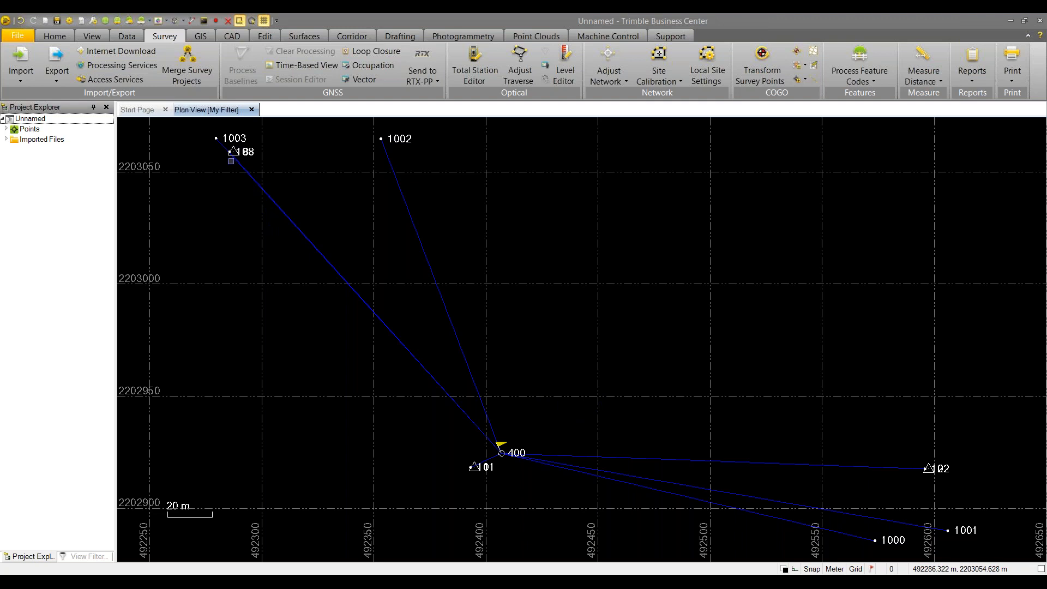
scroll(305, 217, "up", 10)
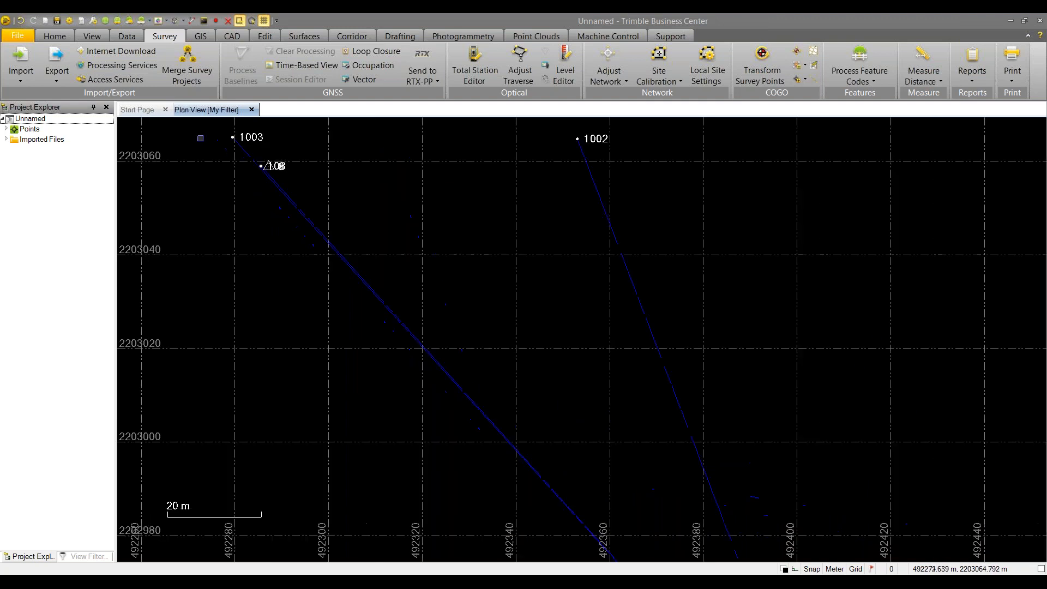
scroll(304, 226, "up", 2)
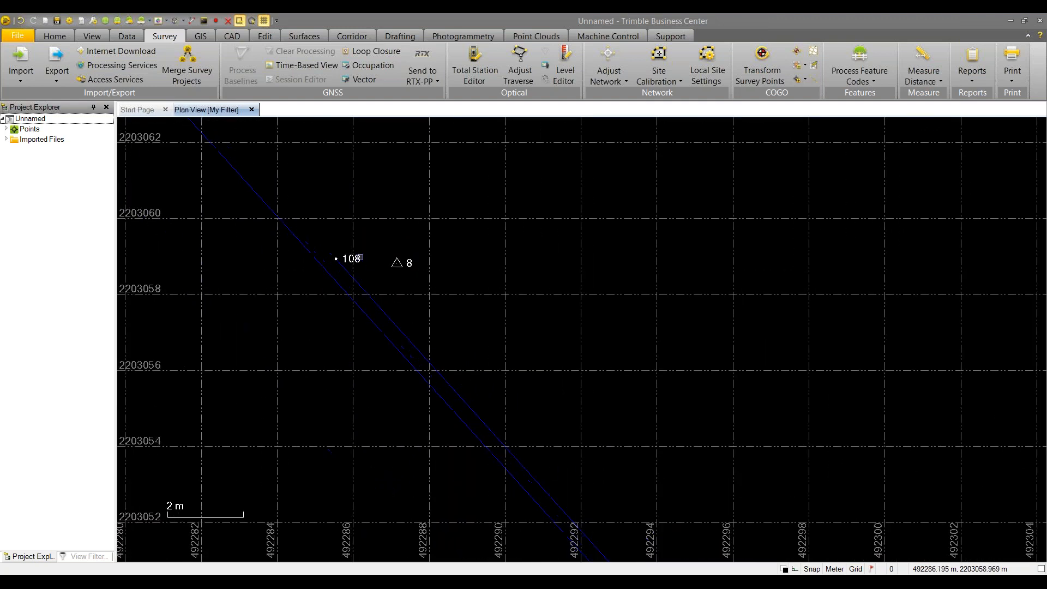
scroll(330, 261, "down", 12)
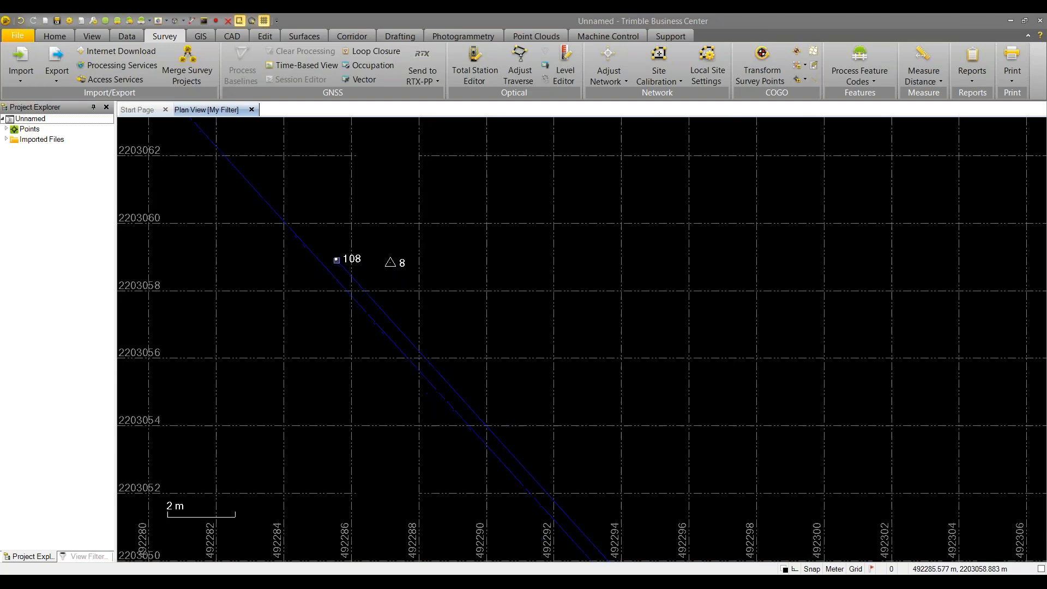
scroll(404, 381, "up", 12)
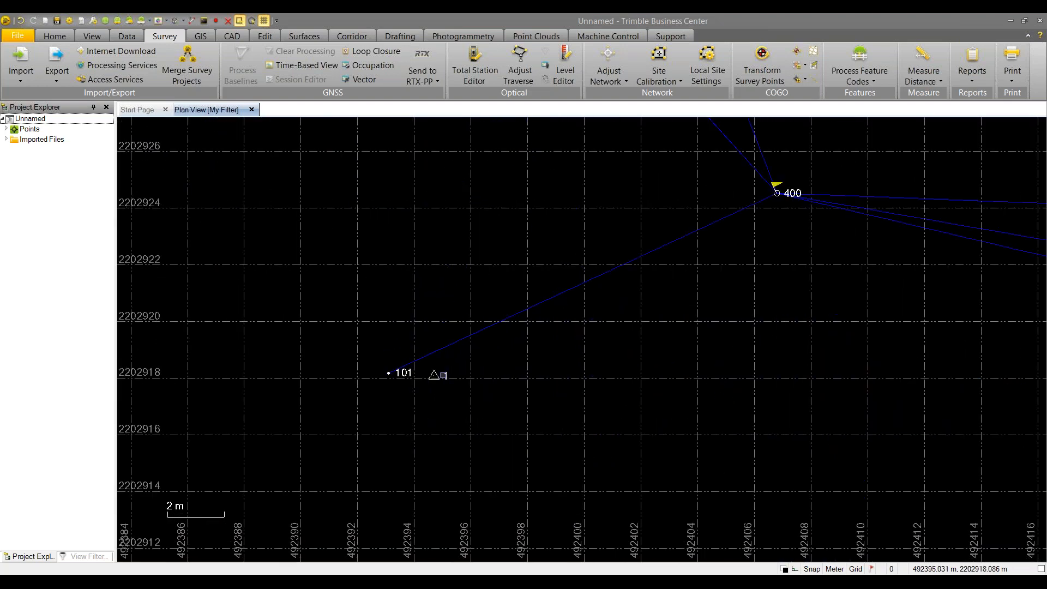
scroll(624, 353, "down", 5)
middle_click_drag(818, 434, 199, 265)
middle_click_drag(786, 278, 353, 289)
scroll(352, 289, "down", 3)
scroll(781, 370, "down", 3)
middle_click_drag(780, 370, 573, 348)
scroll(731, 285, "up", 6)
scroll(729, 291, "up", 2)
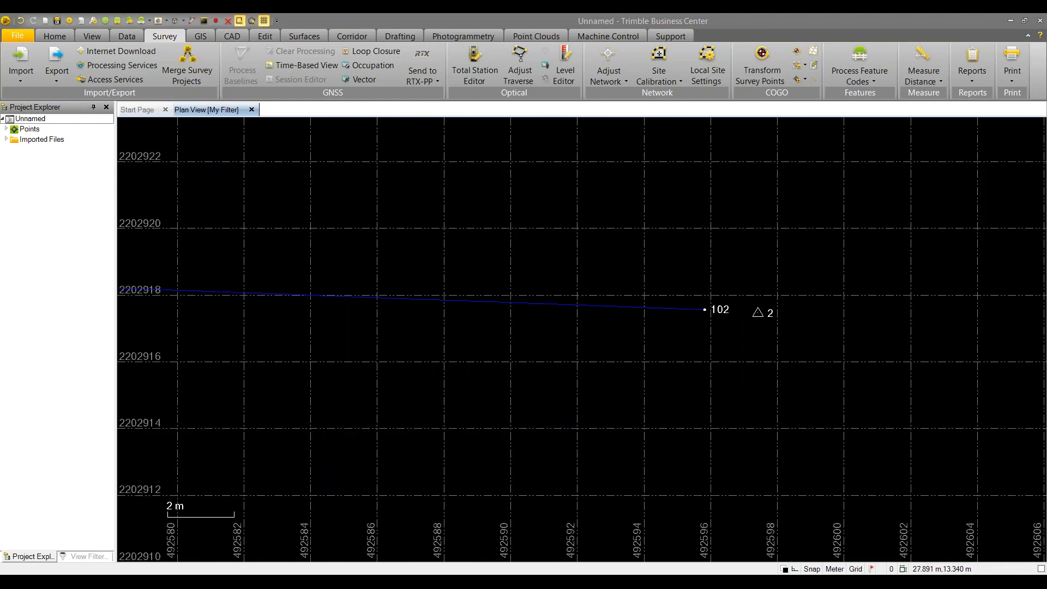
Measure an inverse distance from point 102 to point 2
left_click(931, 78)
left_click(927, 133)
left_click(595, 316)
left_click(640, 319)
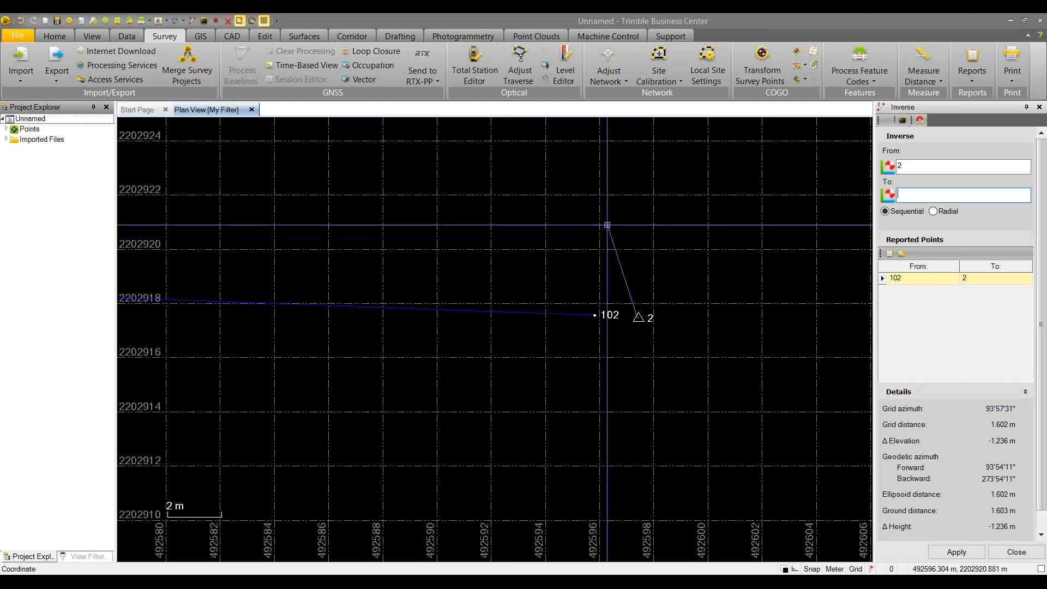
Close the Inverse panel and zoom to extents so points 1002 and 1003 show
scroll(607, 225, "down", 1)
scroll(606, 224, "down", 8)
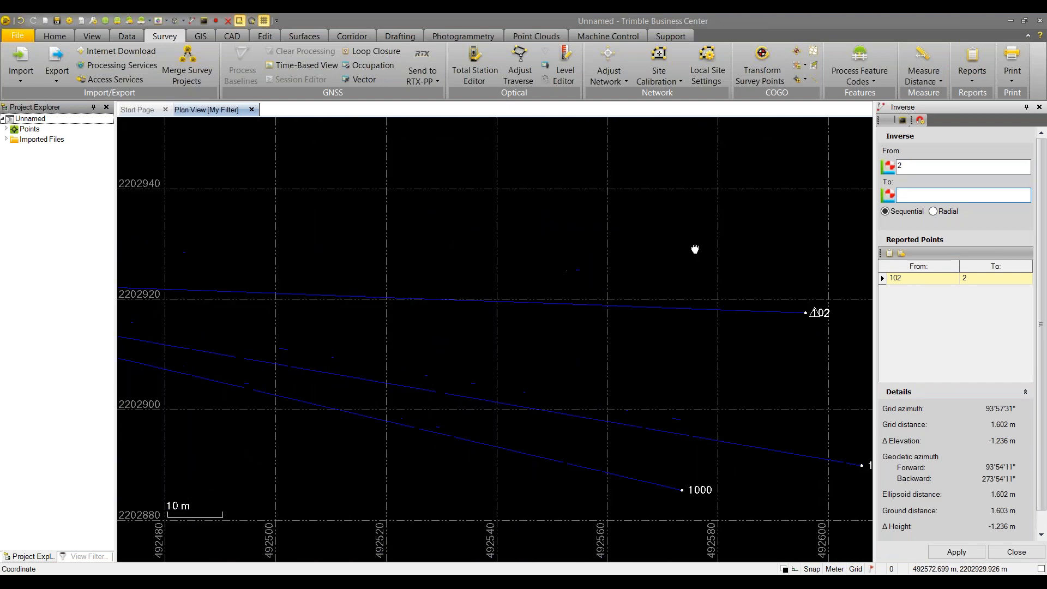
scroll(611, 234, "down", 3)
middle_click_drag(486, 208, 463, 228)
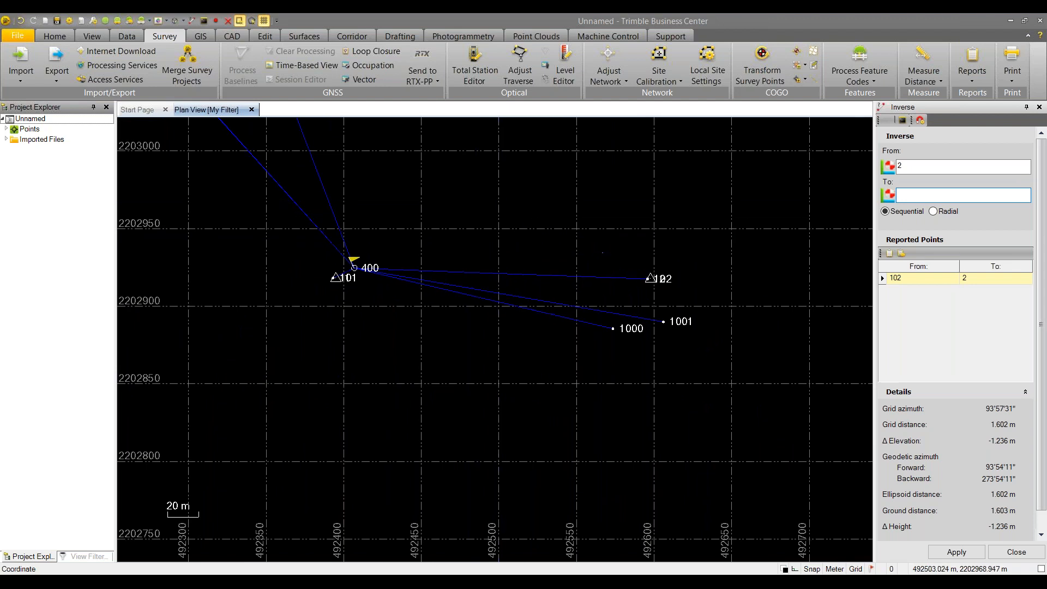
right_click(524, 206)
left_click(549, 224)
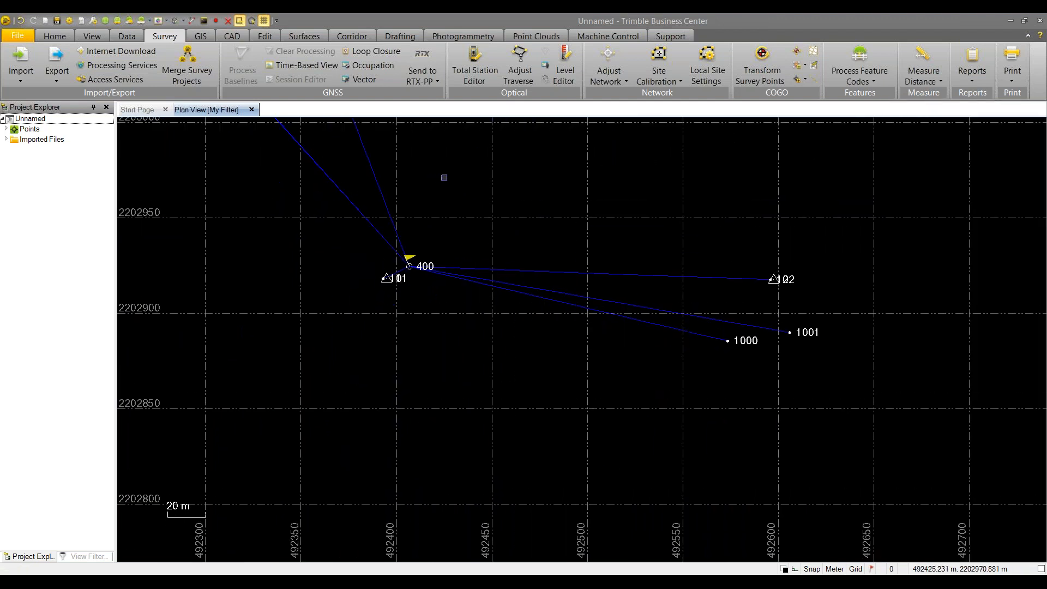
middle_click_drag(454, 177, 461, 225)
middle_click(460, 229)
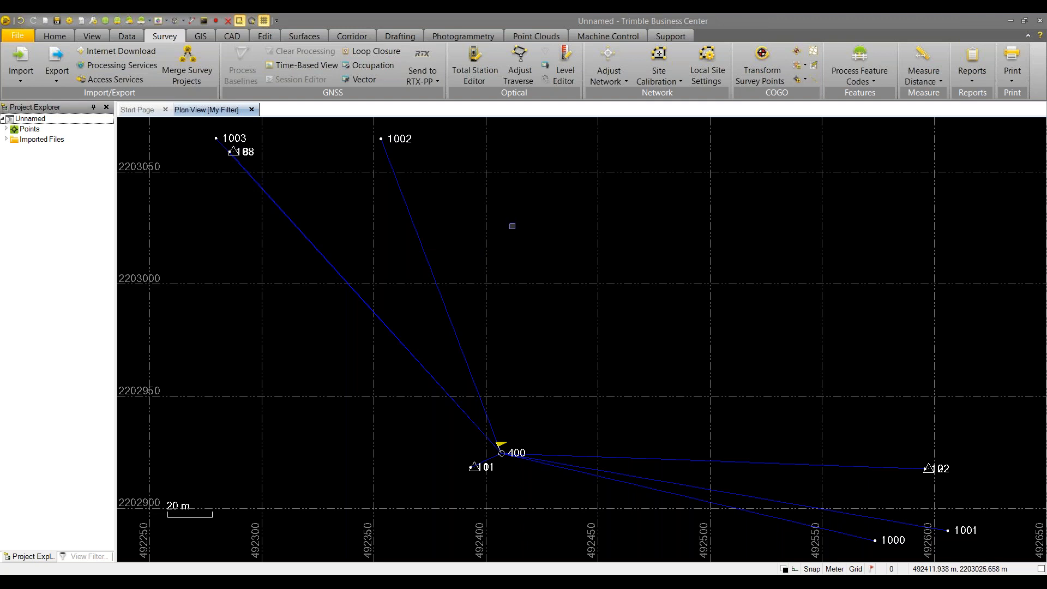
Open Site Calibration with both the Horizontal and Vertical calibration boxes checked
left_click(659, 57)
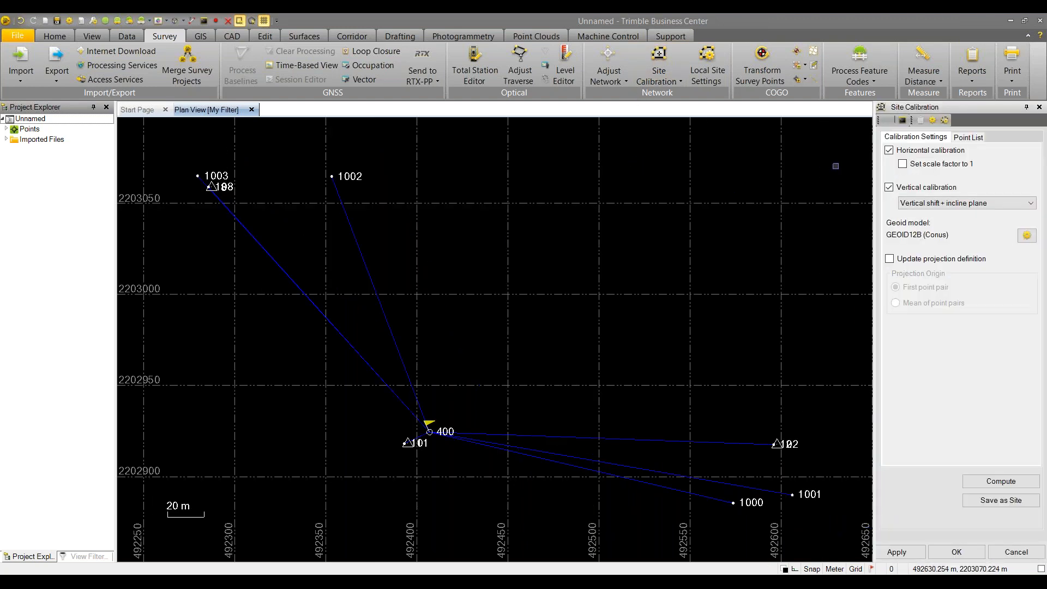
left_click(890, 151)
left_click(889, 188)
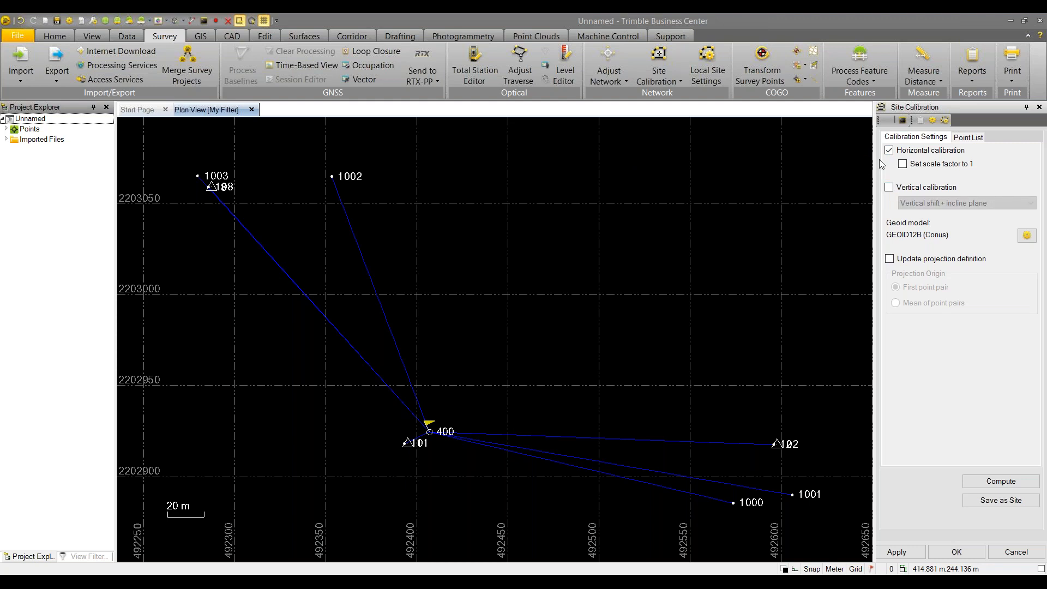
left_click(889, 150)
left_click(889, 187)
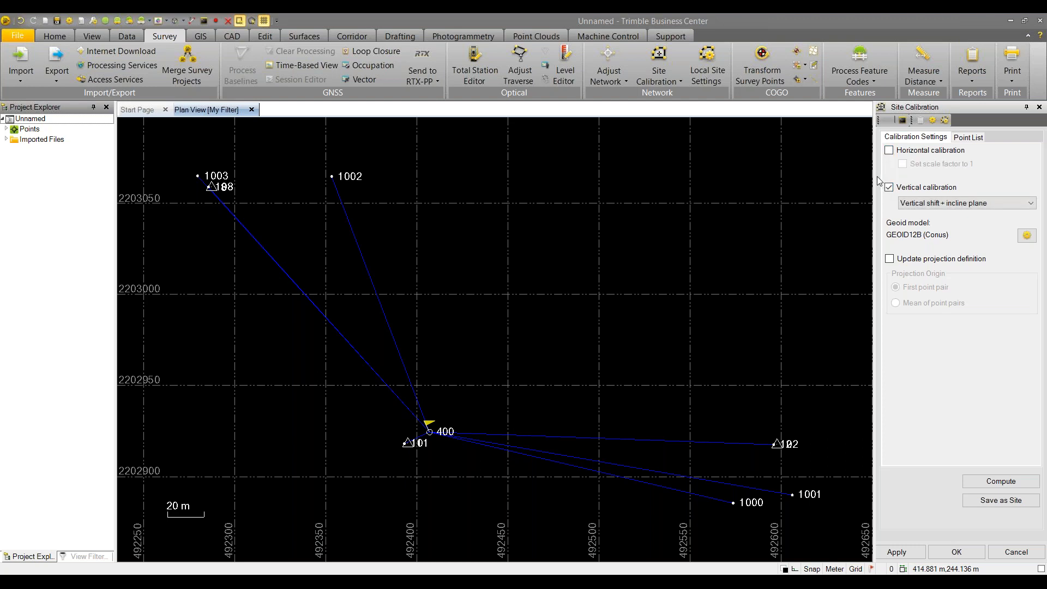
left_click(889, 151)
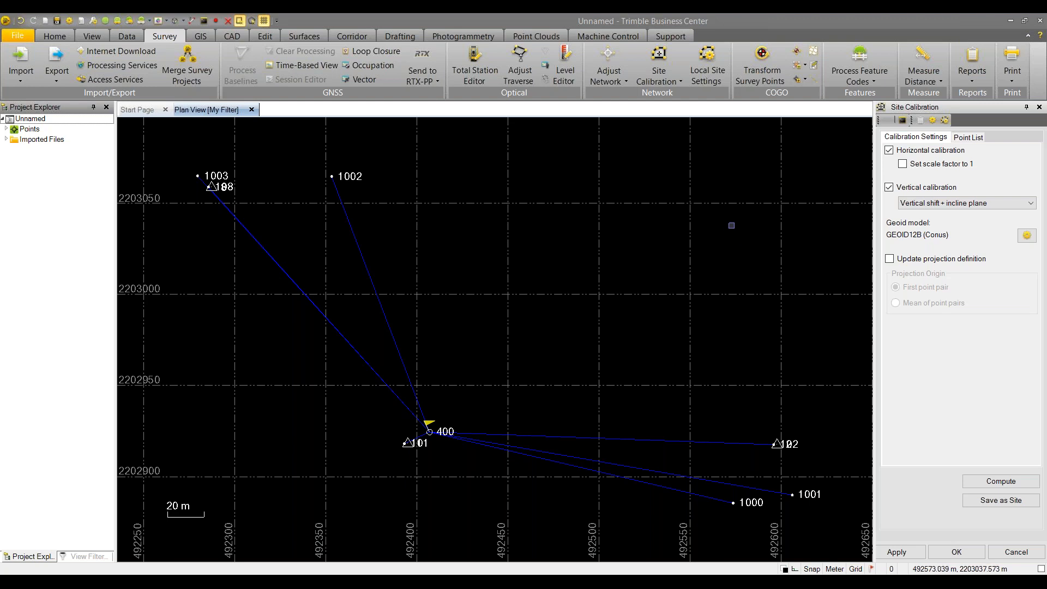
Check 'Set scale factor to 1' and drop down the Vertical calibration method list
left_click(901, 166)
left_click(1007, 205)
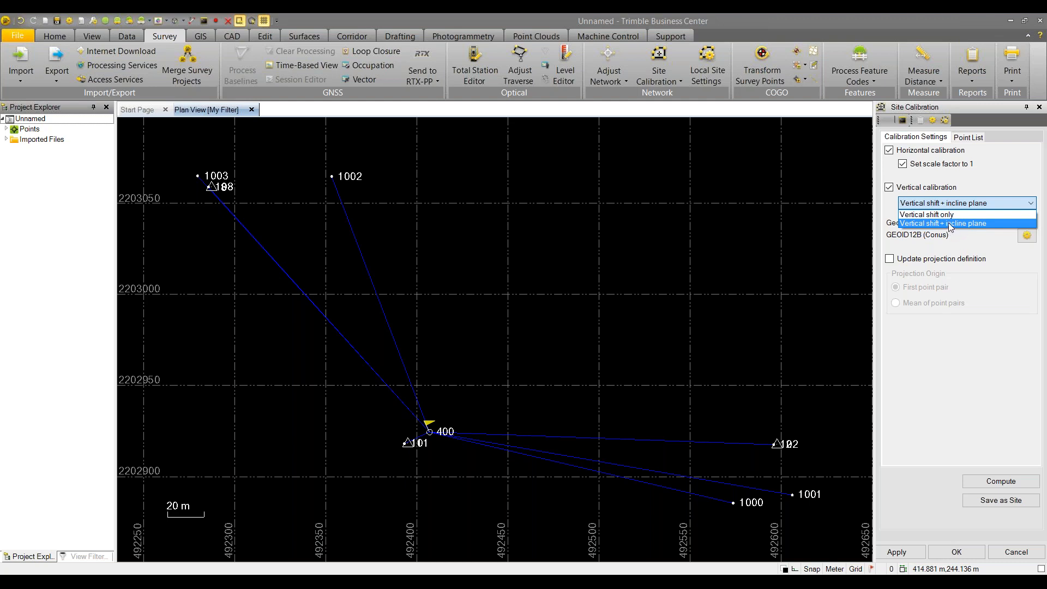
Choose 'Vertical shift + incline plane' as the vertical calibration method
left_click(951, 224)
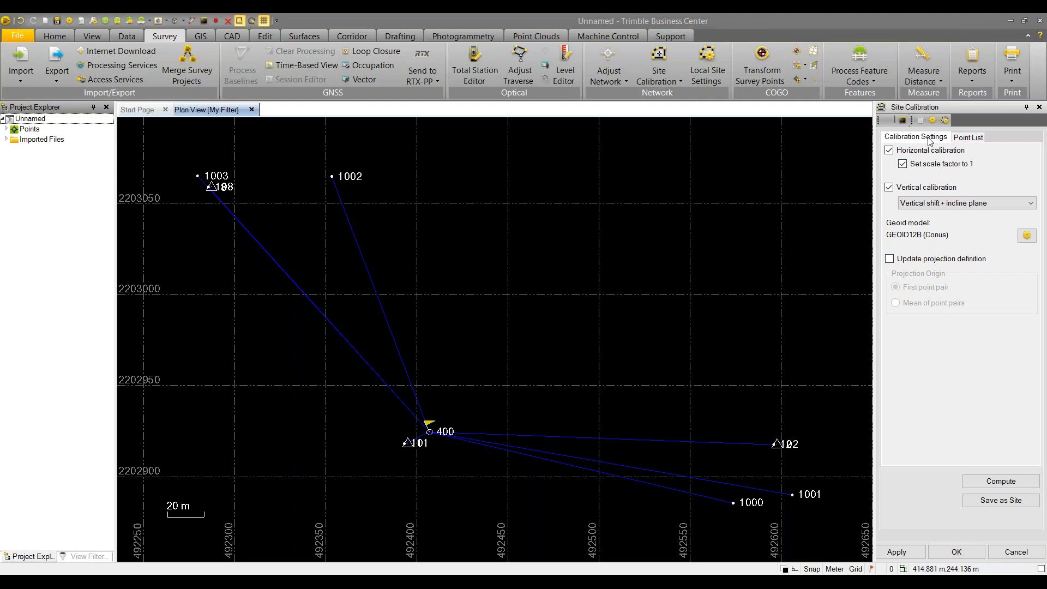
Show the Point List, select the GNSS and Grid point rows, and zoom in on points 108 and 8
left_click(978, 139)
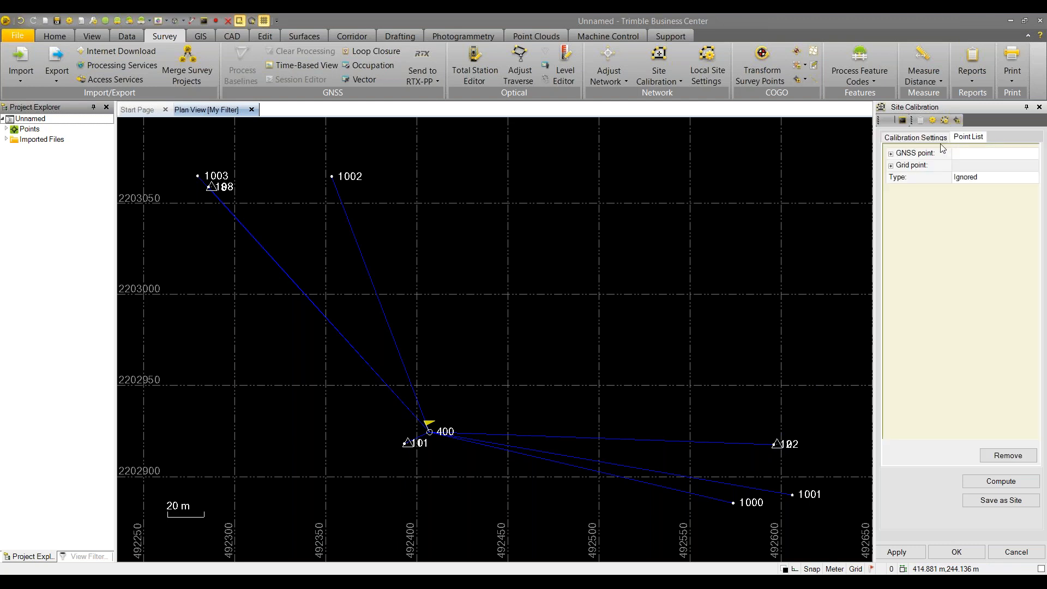
left_click(916, 155)
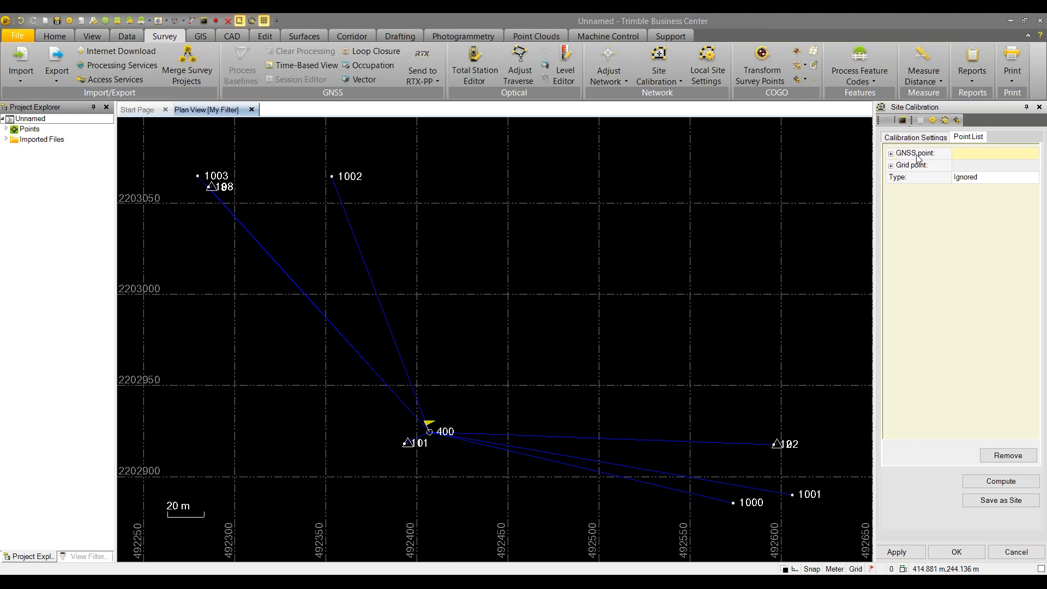
left_click(957, 169)
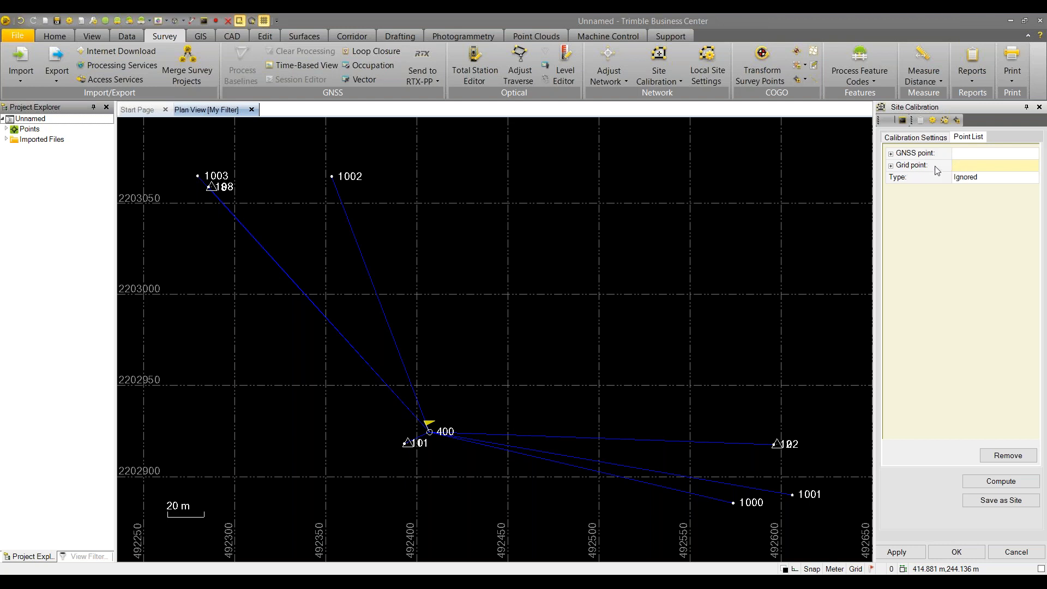
scroll(166, 162, "up", 6)
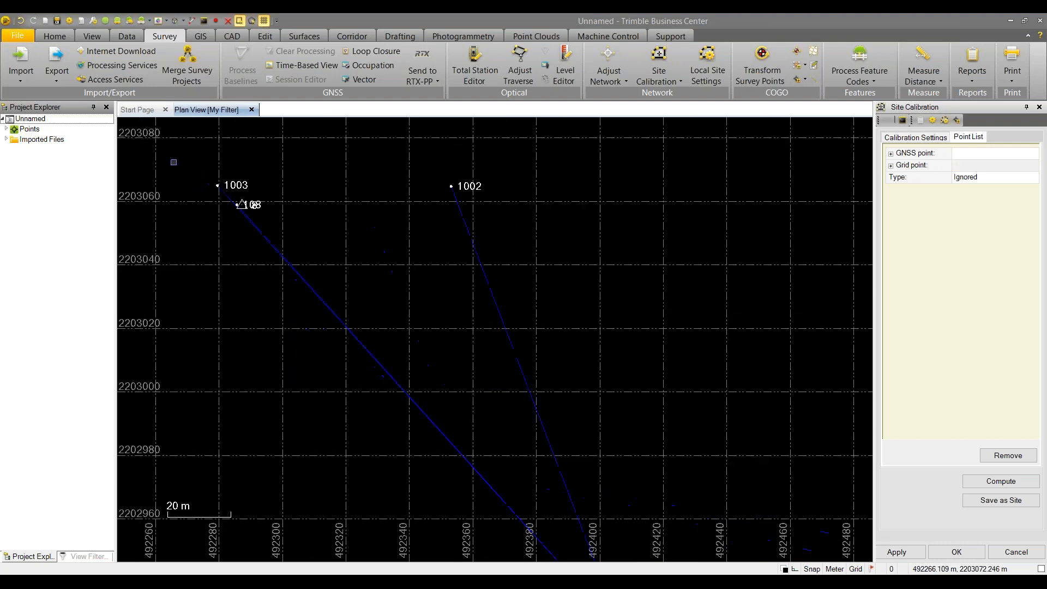
scroll(403, 267, "up", 4)
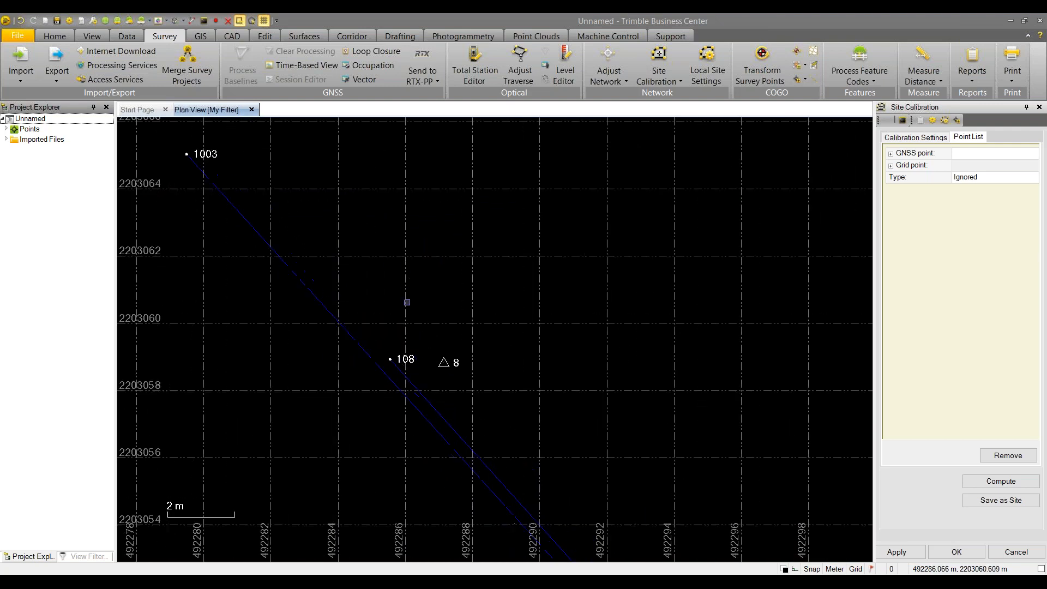
scroll(414, 289, "up", 2)
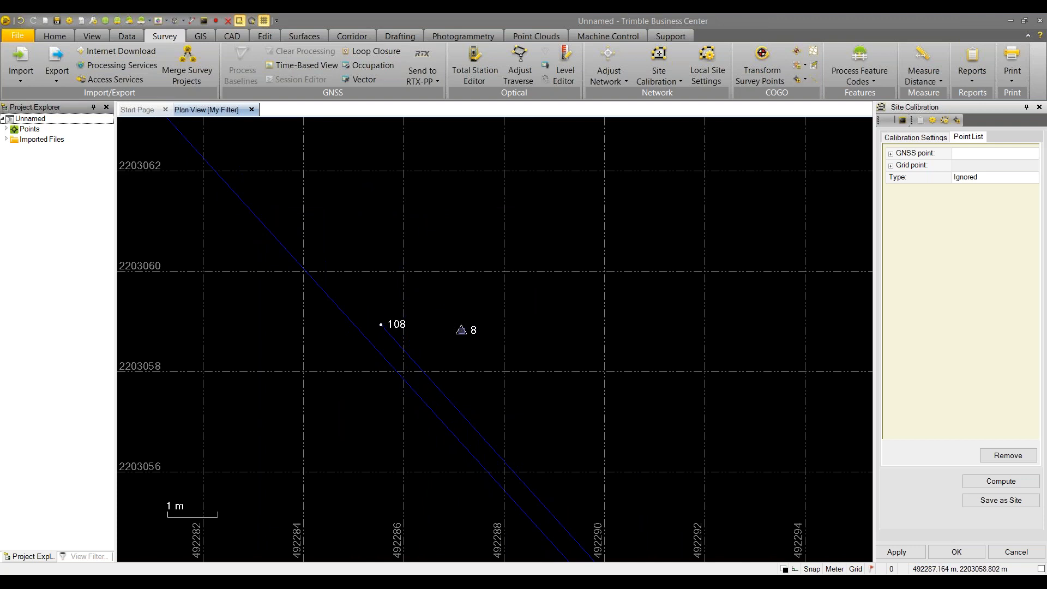
left_click(972, 153)
left_click(461, 331)
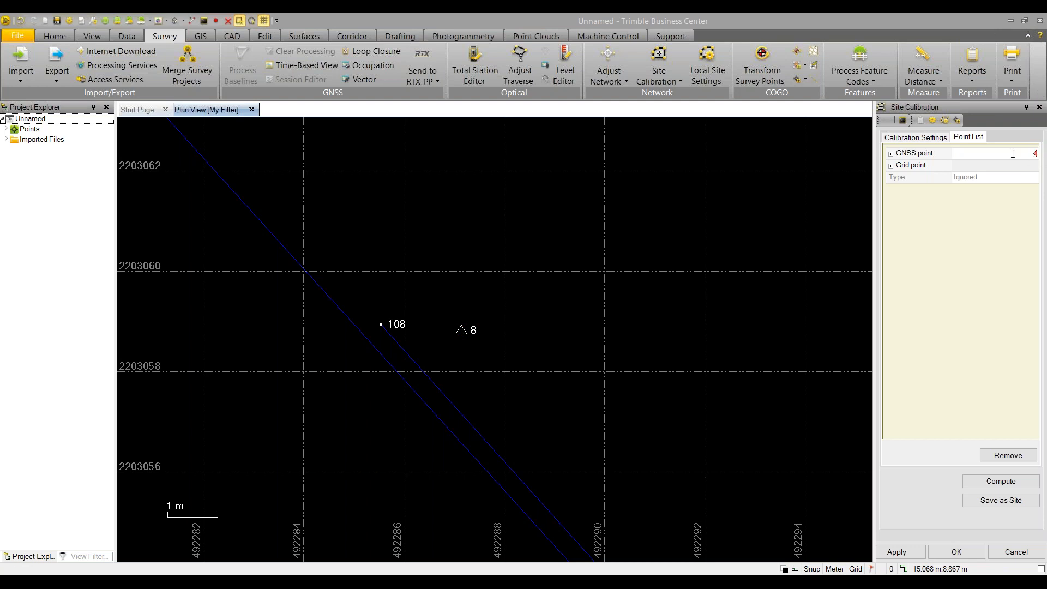
Pick point 108 in the plan as the GNSS point and point 8 as its grid point
left_click(1036, 153)
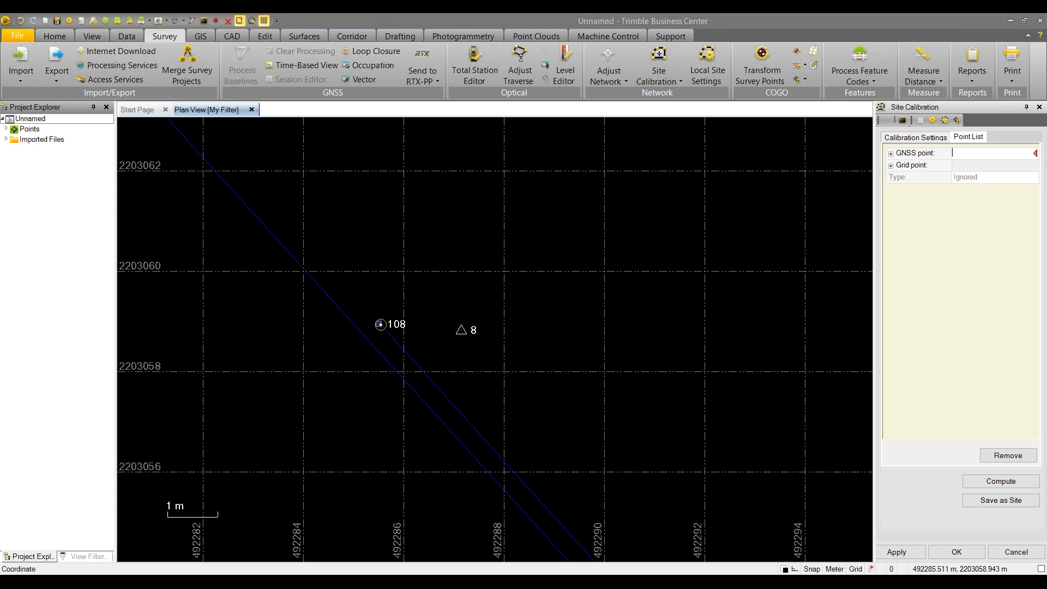
left_click(381, 325)
left_click(461, 330)
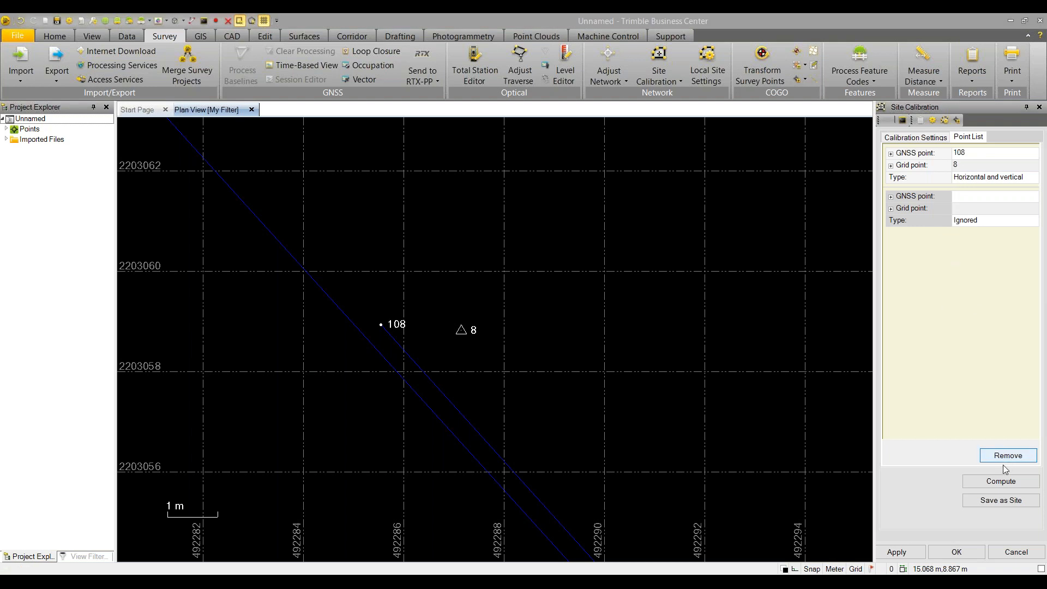
Compute the calibration and check the results: -1.236 m vertical shift, 0.000 m residuals
left_click(992, 483)
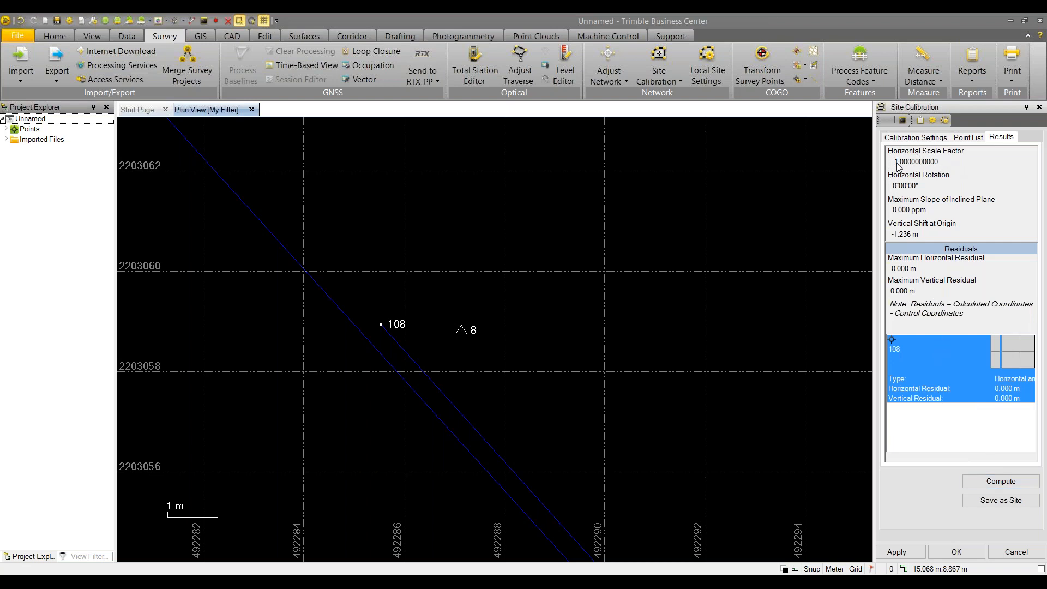
left_click(914, 138)
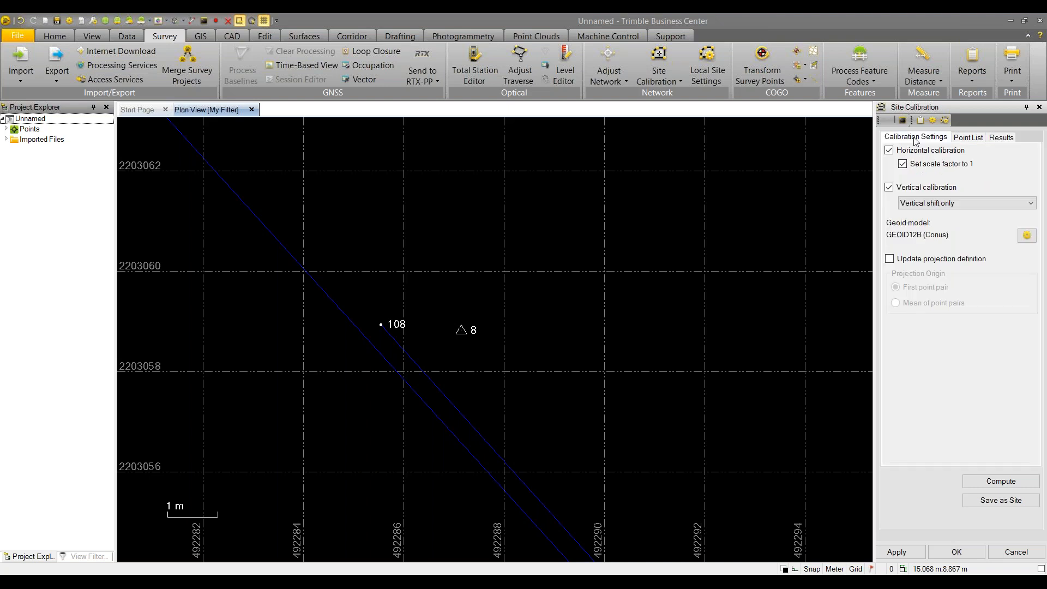
left_click(1001, 137)
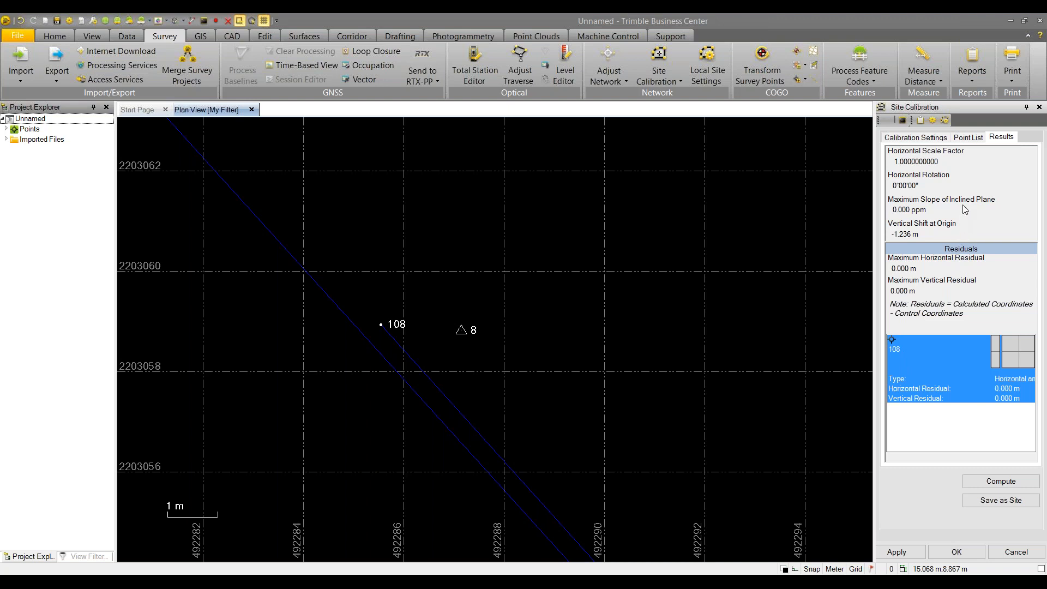
Apply the computed calibration and pan the plan view to points 400 and 101
left_click(900, 553)
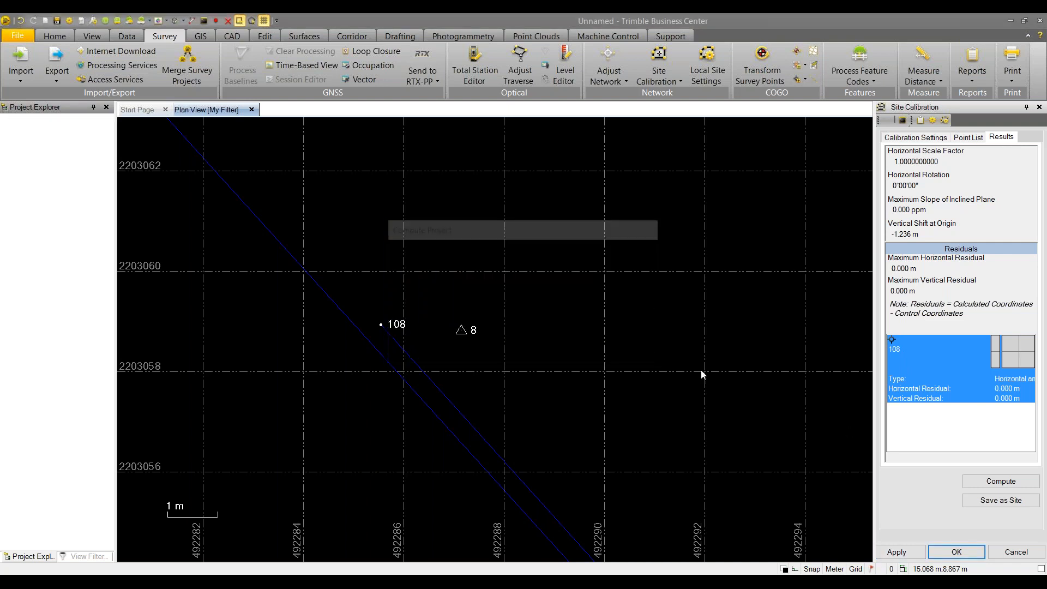
scroll(685, 366, "down", 3)
middle_click_drag(685, 366, 531, 335)
scroll(462, 295, "up", 3)
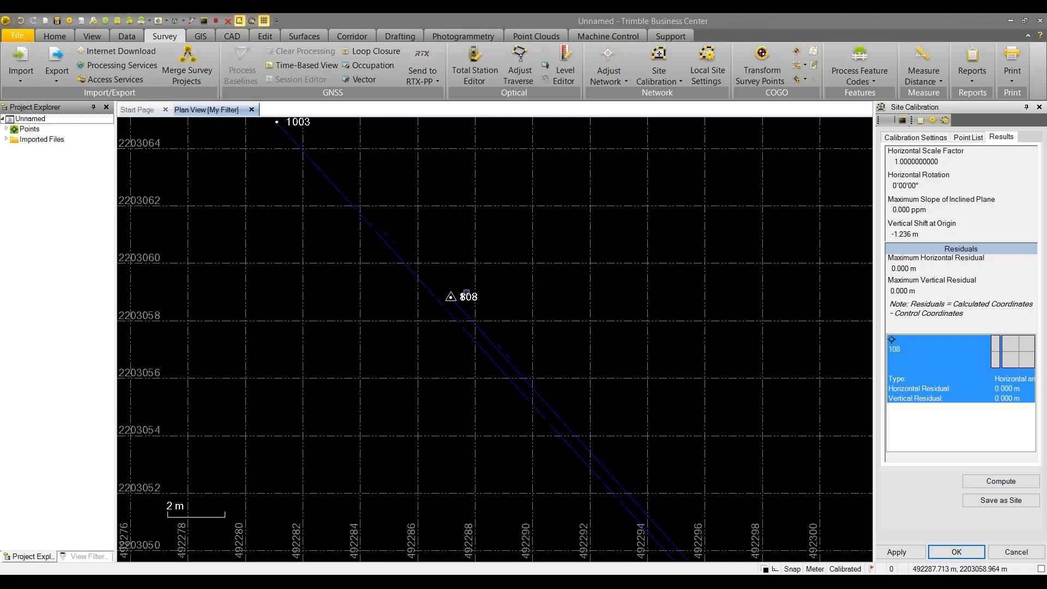
scroll(490, 332, "down", 3)
scroll(489, 333, "down", 5)
middle_click_drag(552, 309, 401, 161)
middle_click_drag(641, 456, 561, 351)
scroll(429, 322, "up", 7)
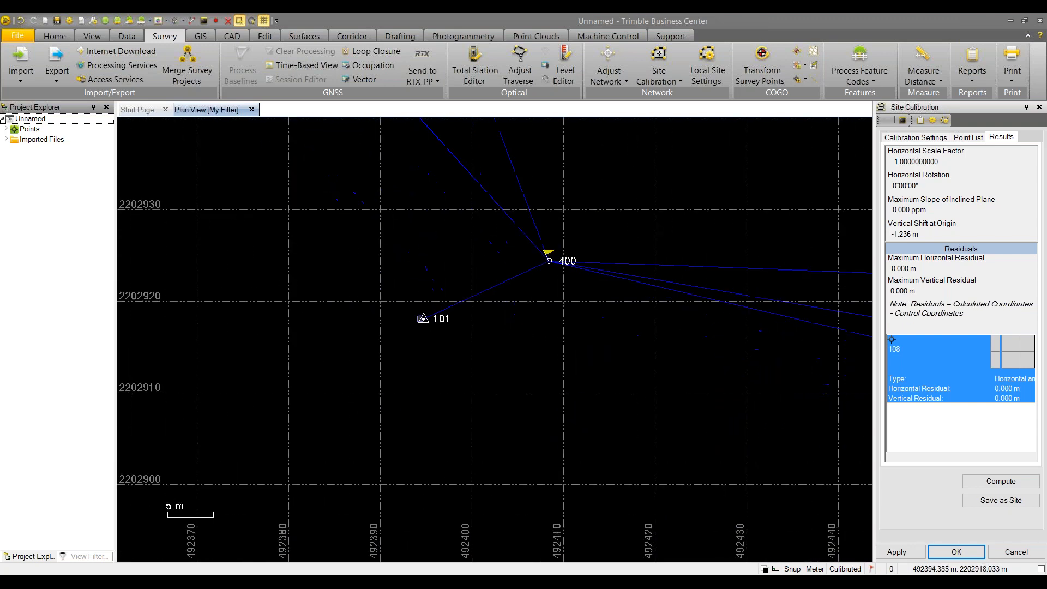
scroll(429, 320, "up", 9)
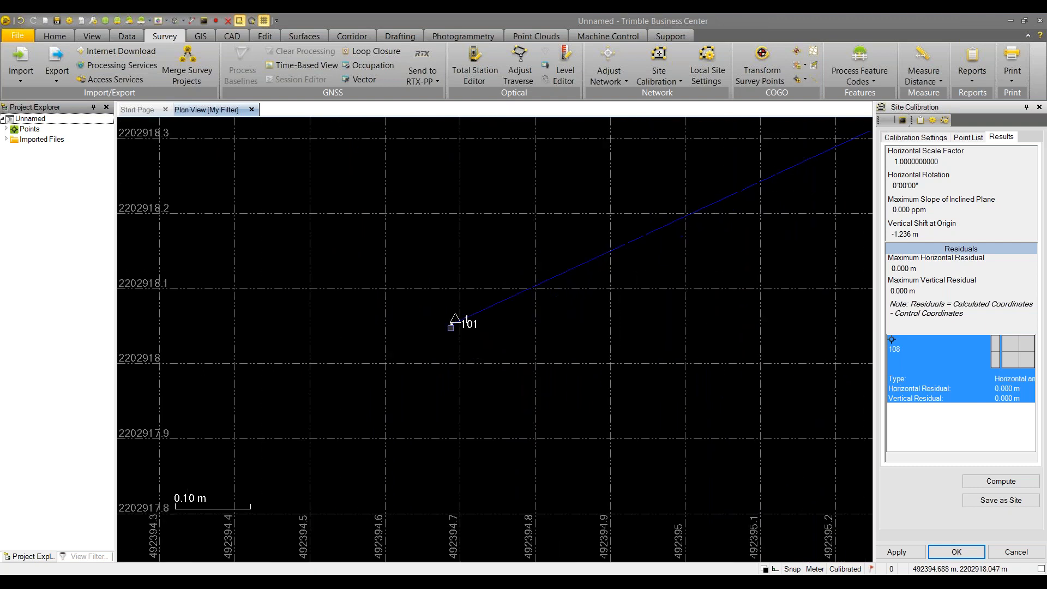
scroll(458, 311, "up", 1)
Measure the inverse from point 101 to point 1 (0.008 m), then close it
left_click(942, 81)
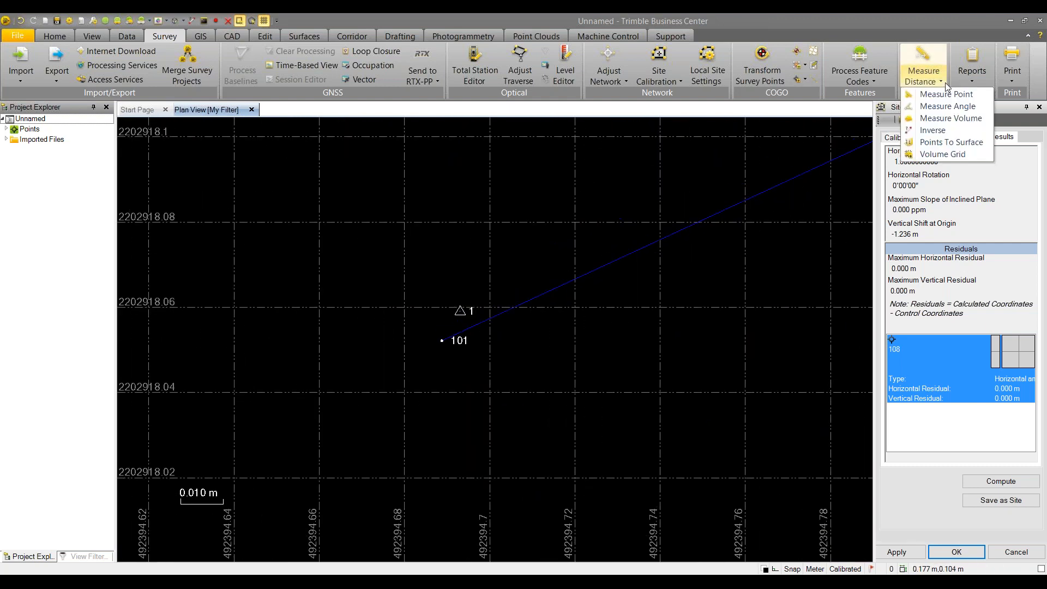
left_click(937, 130)
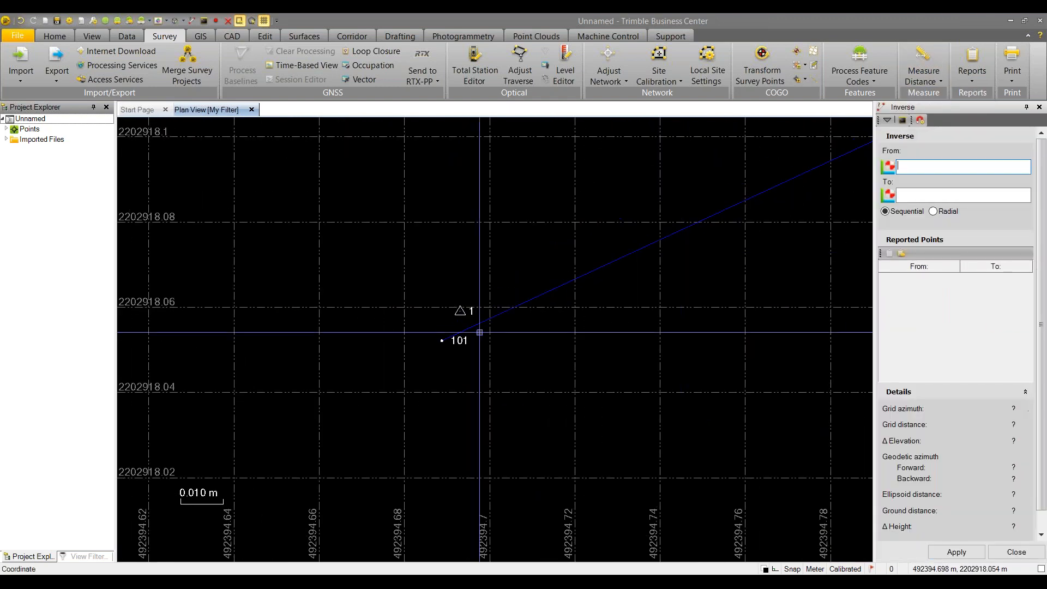
left_click(442, 340)
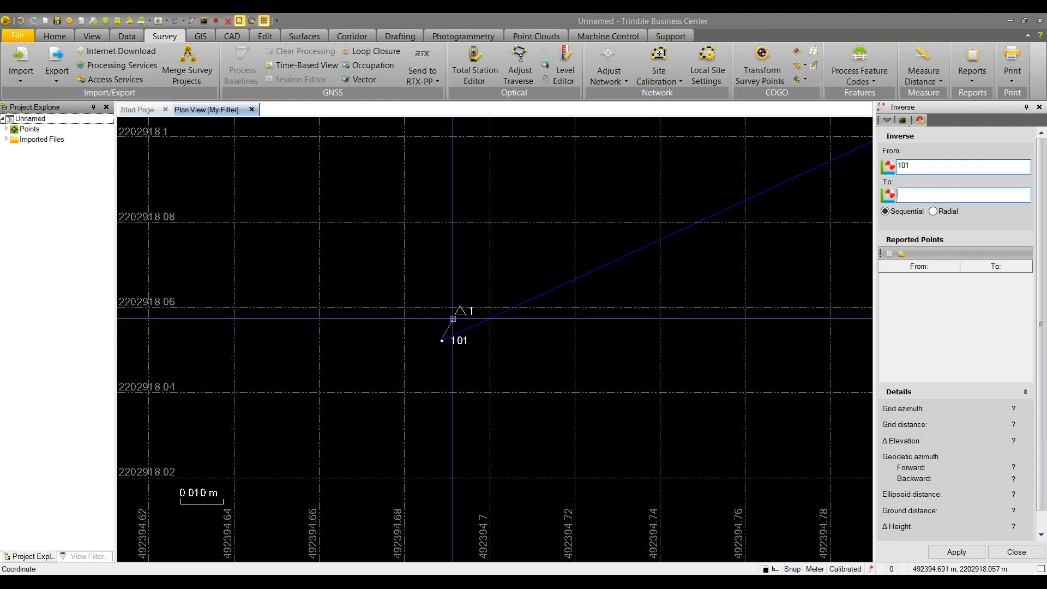
left_click(461, 311)
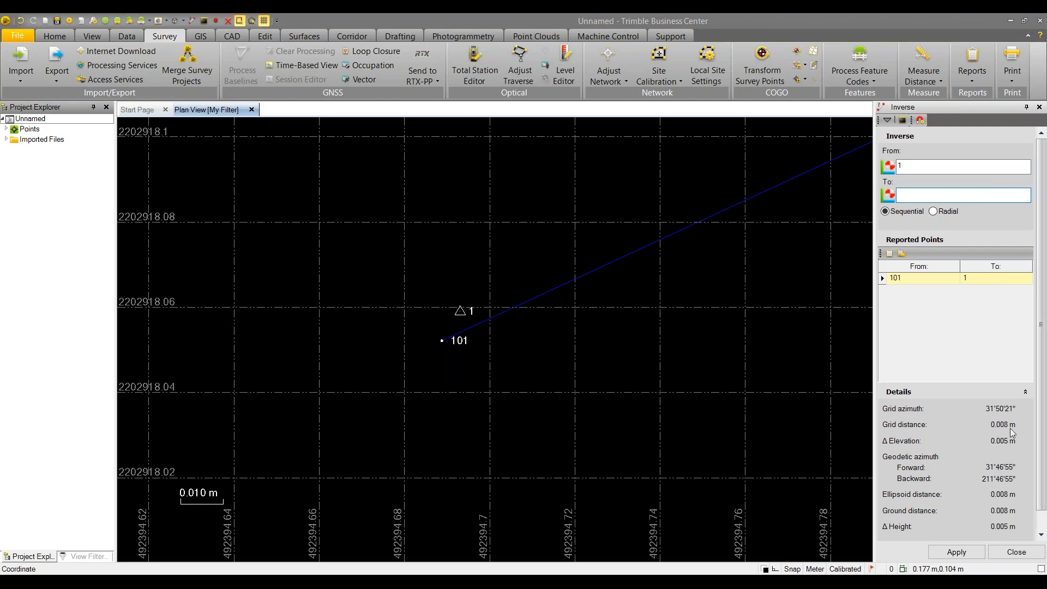
left_click(1010, 553)
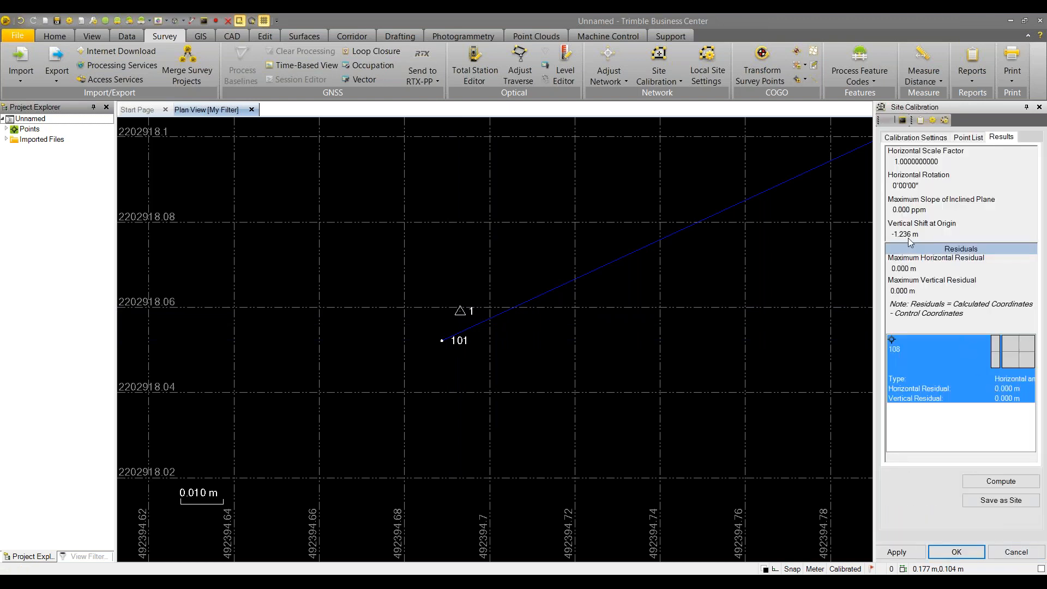
Show the calibration's point list and pair GNSS point 101 with grid point 1
middle_click_drag(780, 189, 764, 192)
middle_click(765, 192)
middle_click(765, 192)
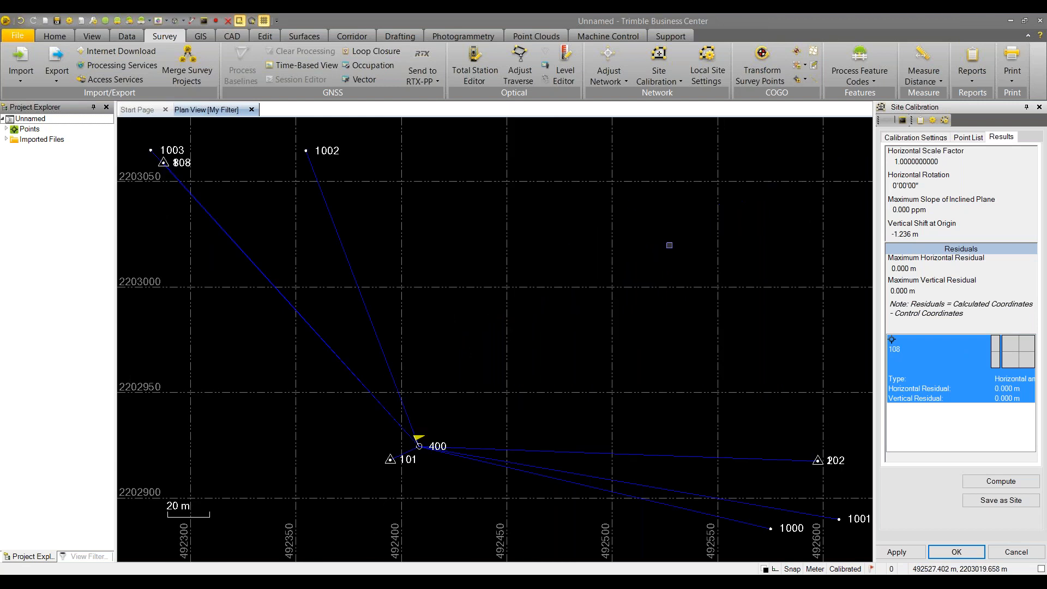
left_click(967, 138)
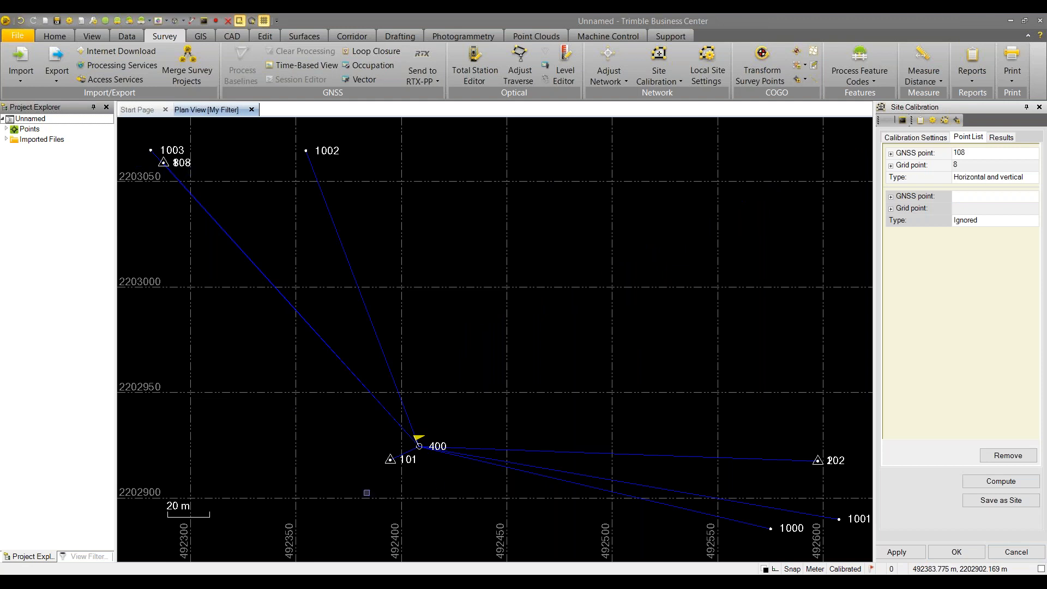
scroll(379, 467, "up", 3)
scroll(378, 468, "up", 10)
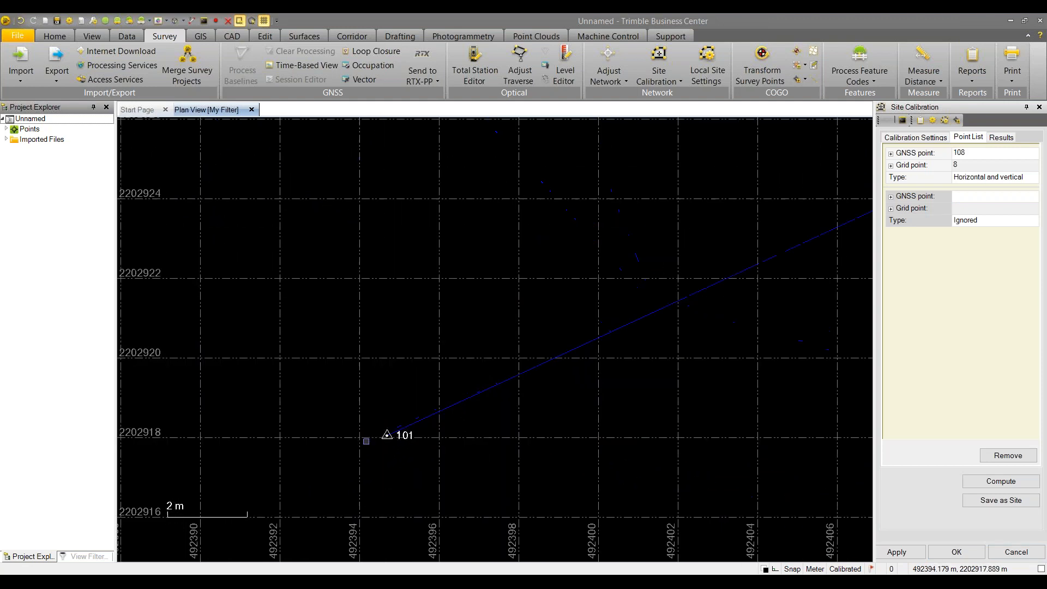
scroll(419, 423, "up", 8)
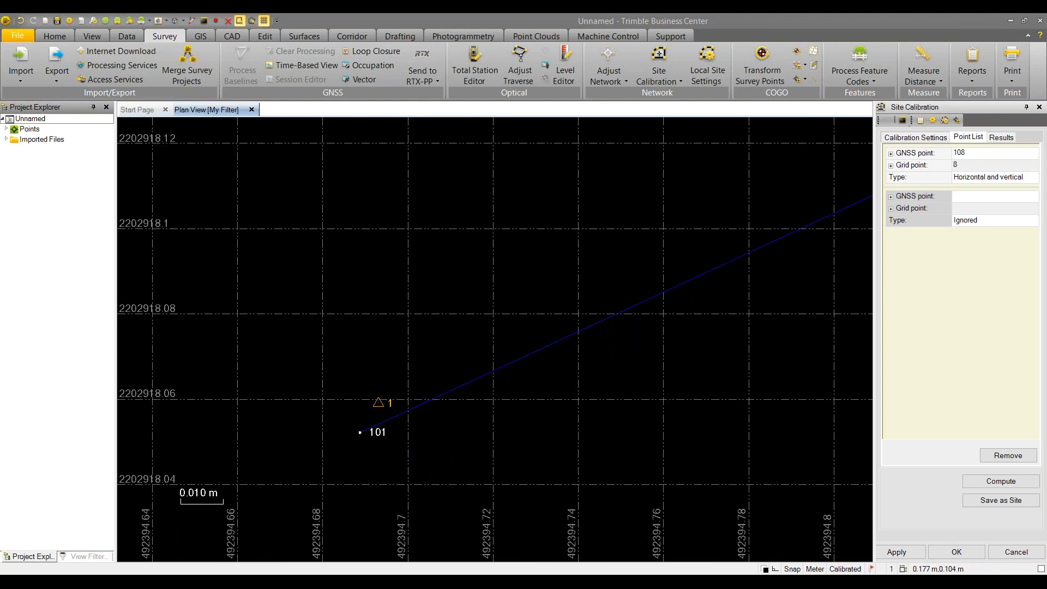
left_click(360, 432)
left_click(378, 403)
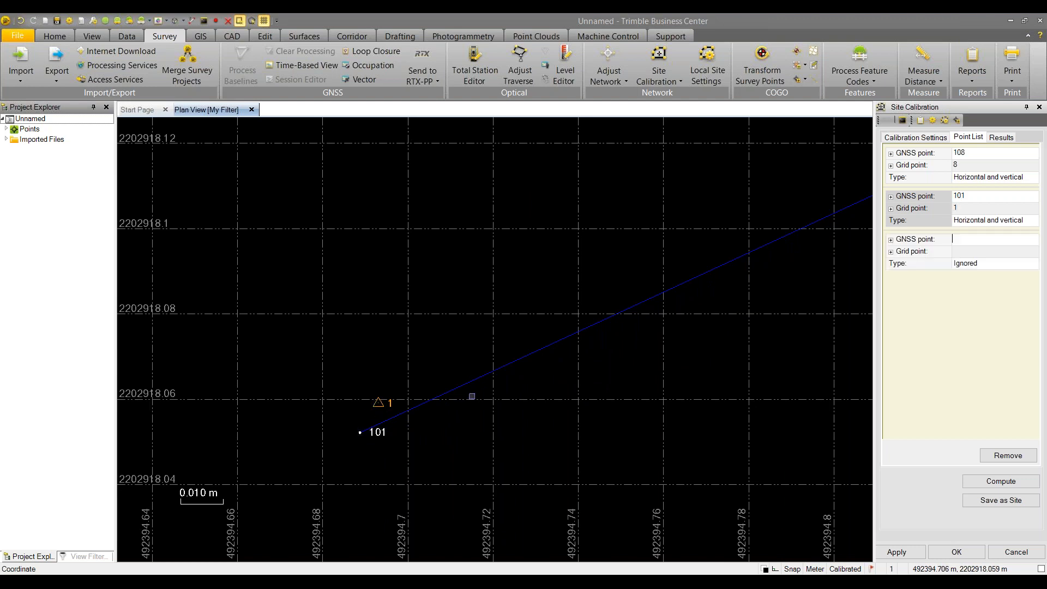
Zoom in on points 102 and 2, then recompute the calibration with the added pairs
middle_click(660, 357)
middle_click_drag(670, 363, 518, 265)
scroll(701, 342, "up", 8)
scroll(675, 391, "up", 10)
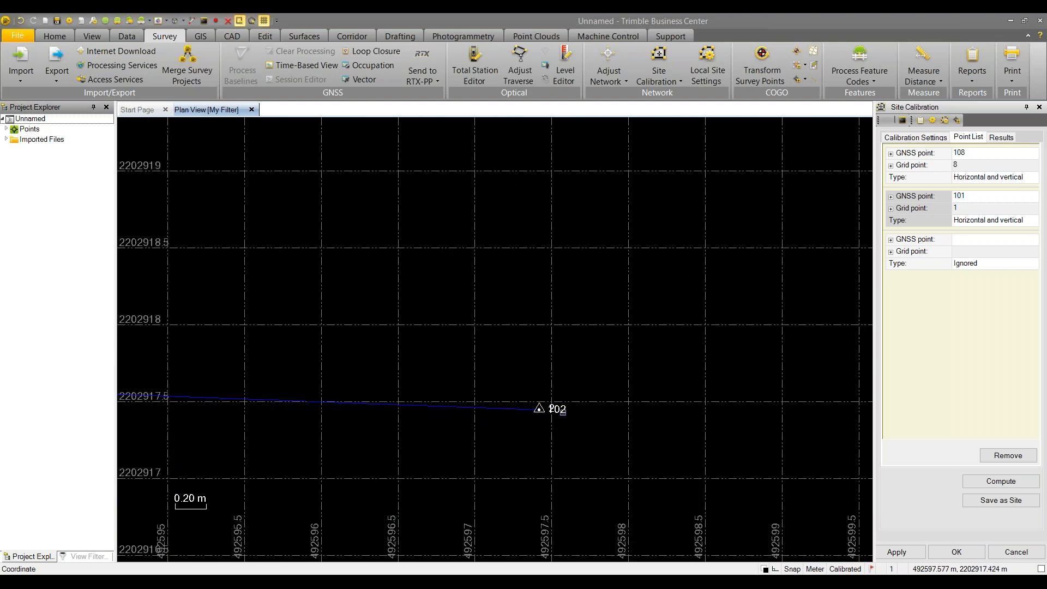
scroll(611, 360, "up", 5)
middle_click_drag(342, 497, 431, 322)
scroll(430, 322, "up", 4)
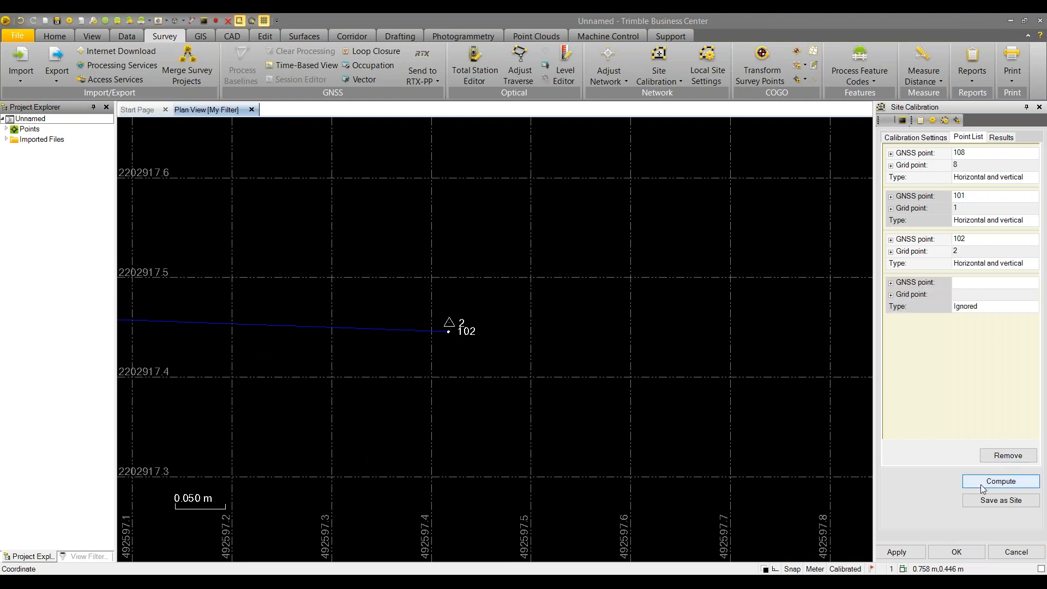
left_click(1001, 481)
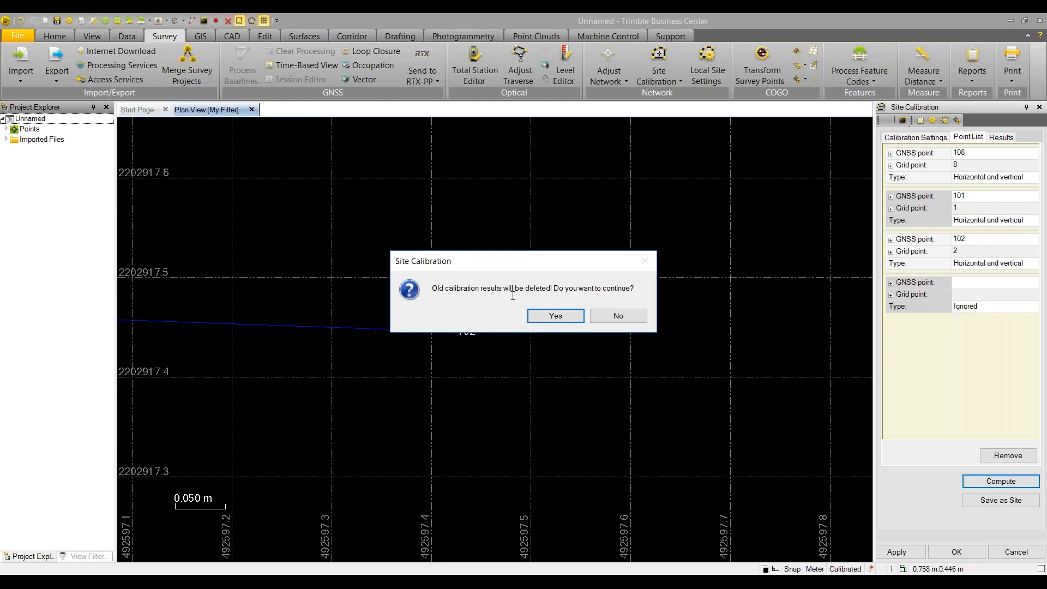
Replace the old results, giving a -1.234 m vertical shift and 0.003 m maximum residuals
left_click(551, 315)
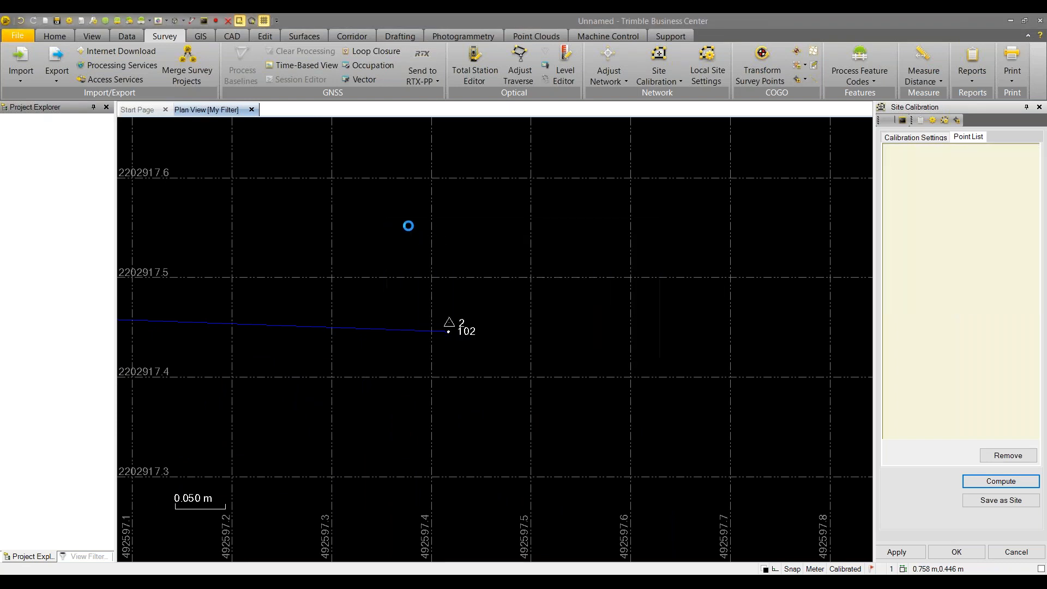
middle_click(398, 224)
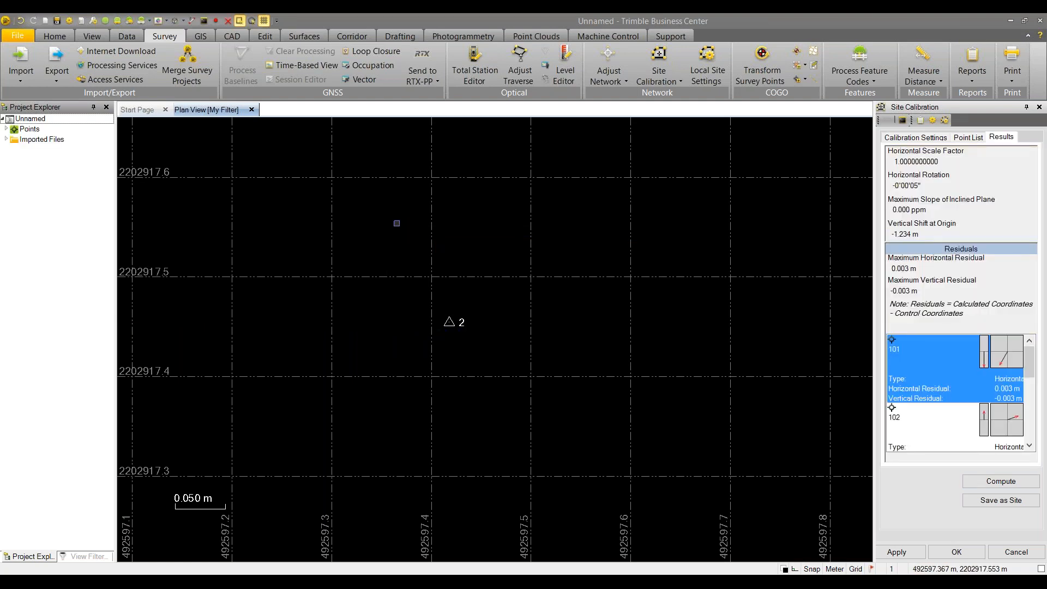
middle_click(398, 224)
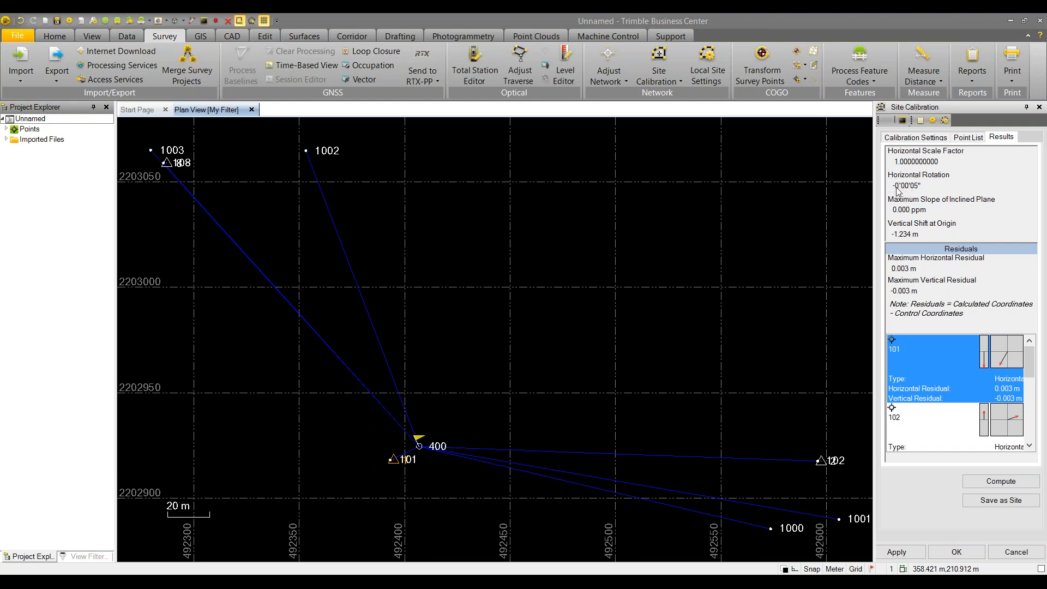
Compare the calibration settings against the results, ending on the Calibration Settings tab
left_click(906, 137)
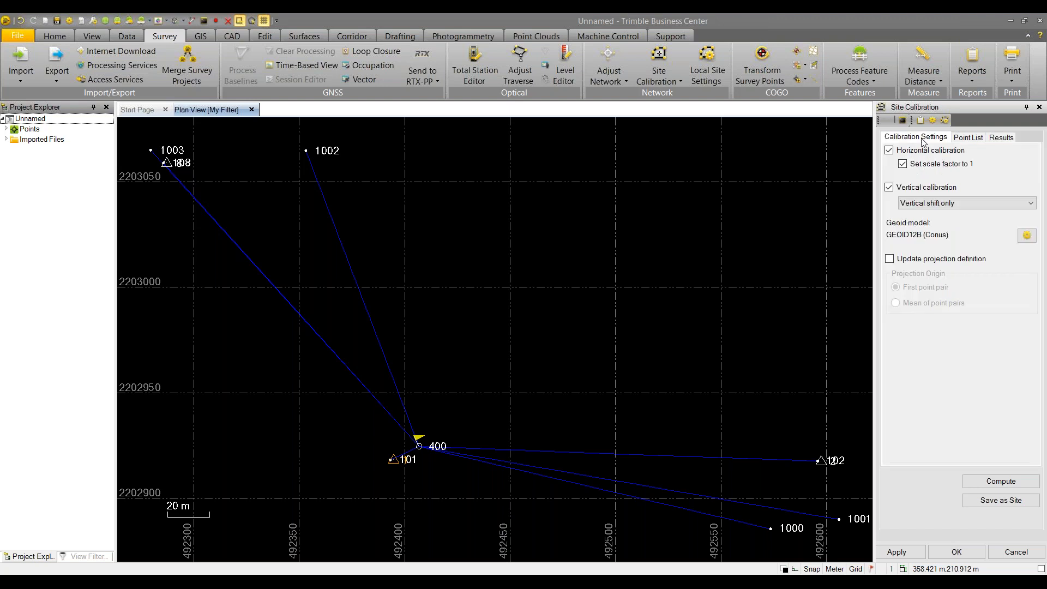
left_click(996, 140)
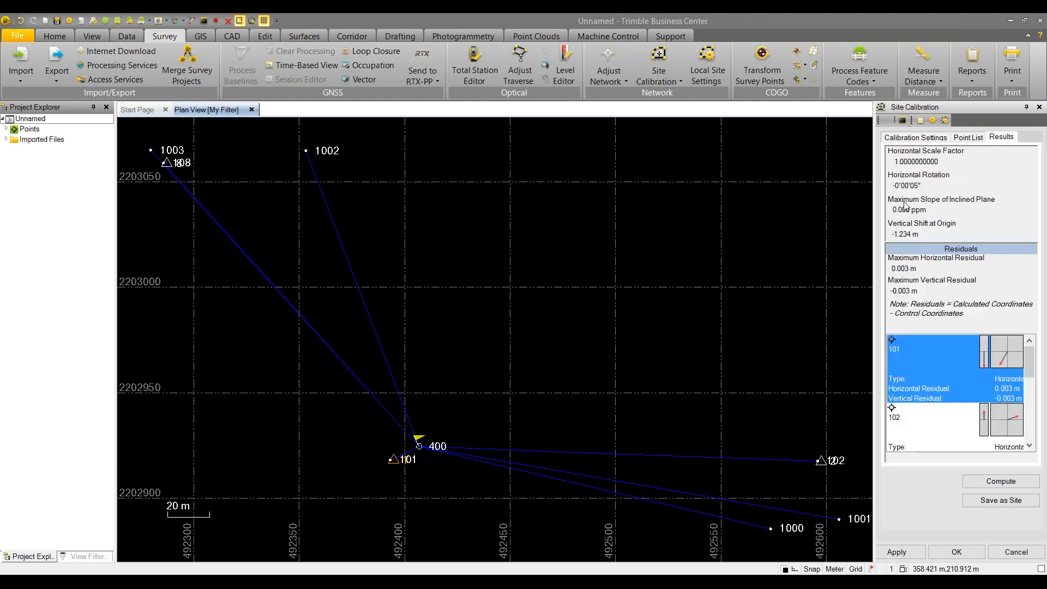
left_click(912, 140)
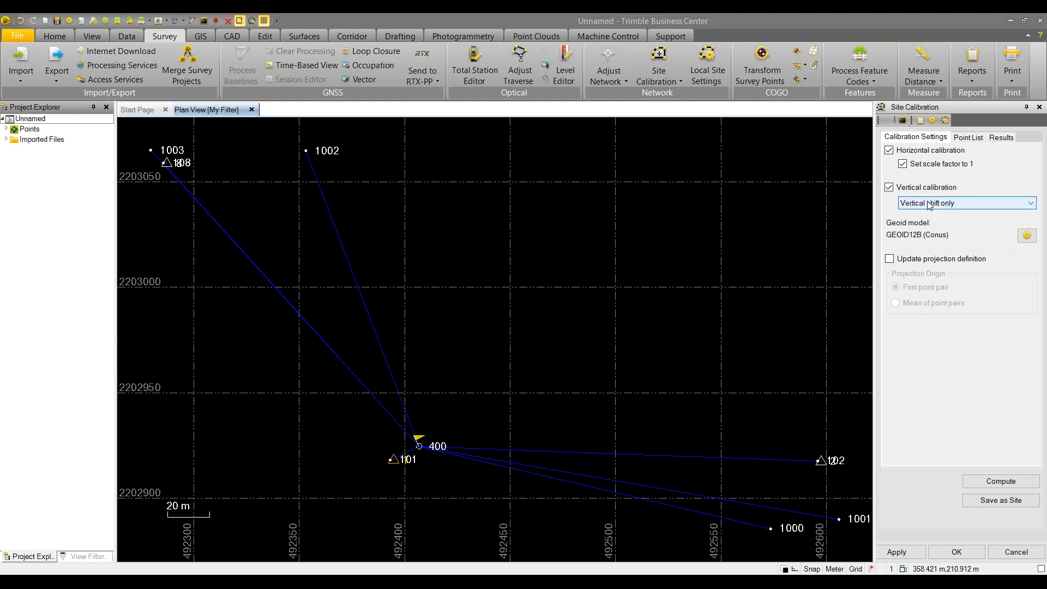
left_click(1002, 138)
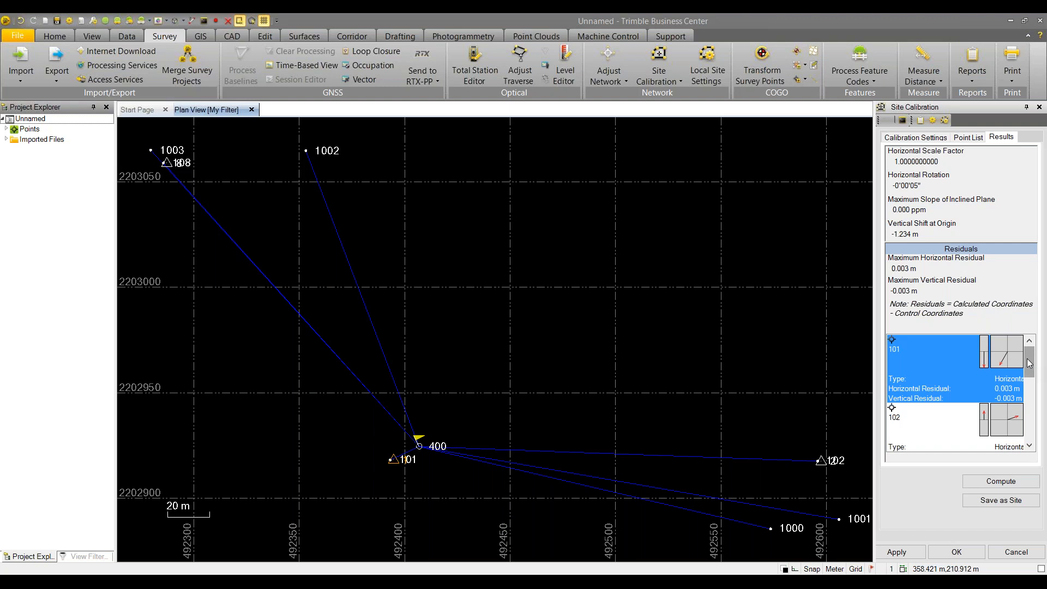
mouse_move(1030, 367)
left_mouse_down()
mouse_move(1032, 432)
mouse_move(1033, 366)
left_mouse_up()
left_click(923, 139)
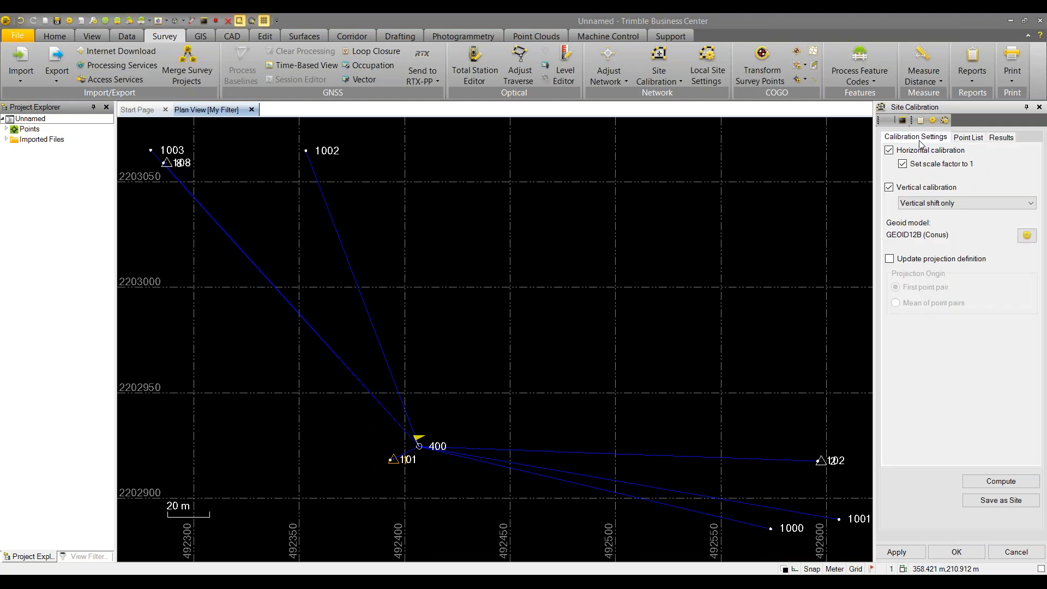
Unfix the scale factor, use Vertical shift + incline plane, and recompute: scale 0.9999889644, 53.751 ppm slope
left_click(903, 165)
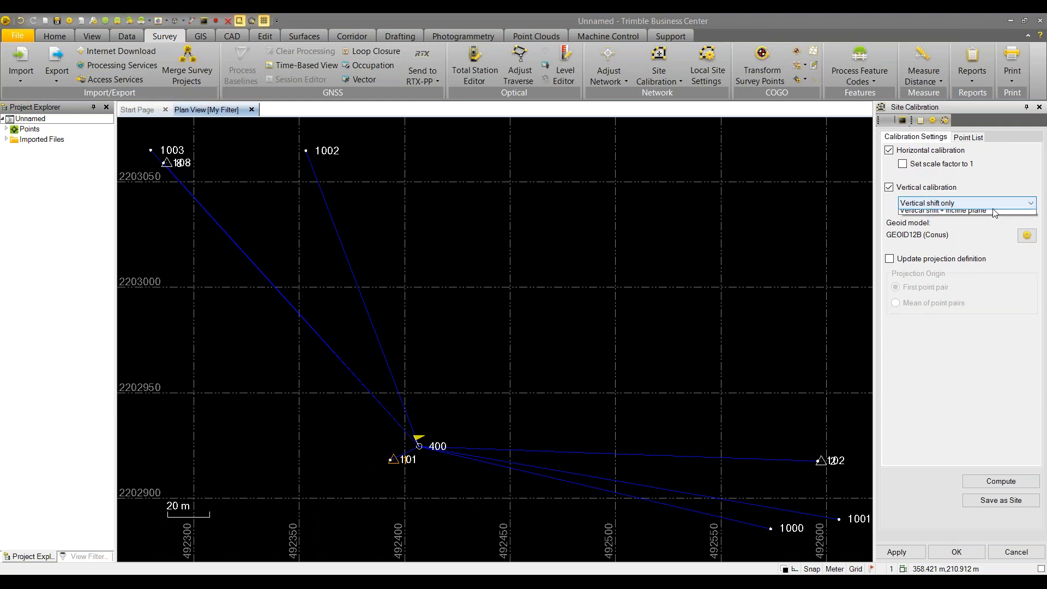
left_click(993, 208)
left_click(965, 222)
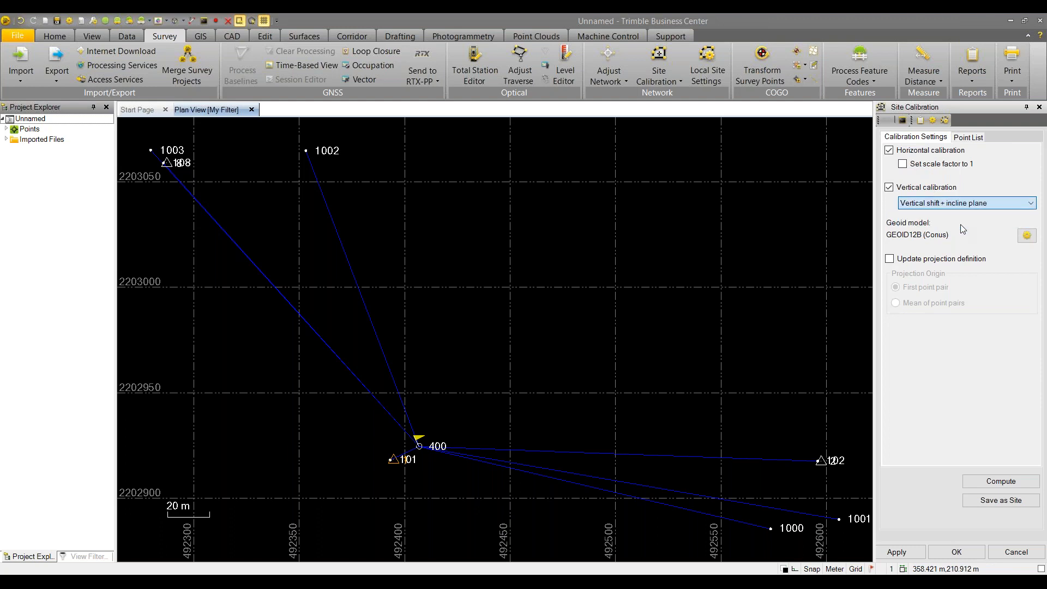
left_click(1013, 483)
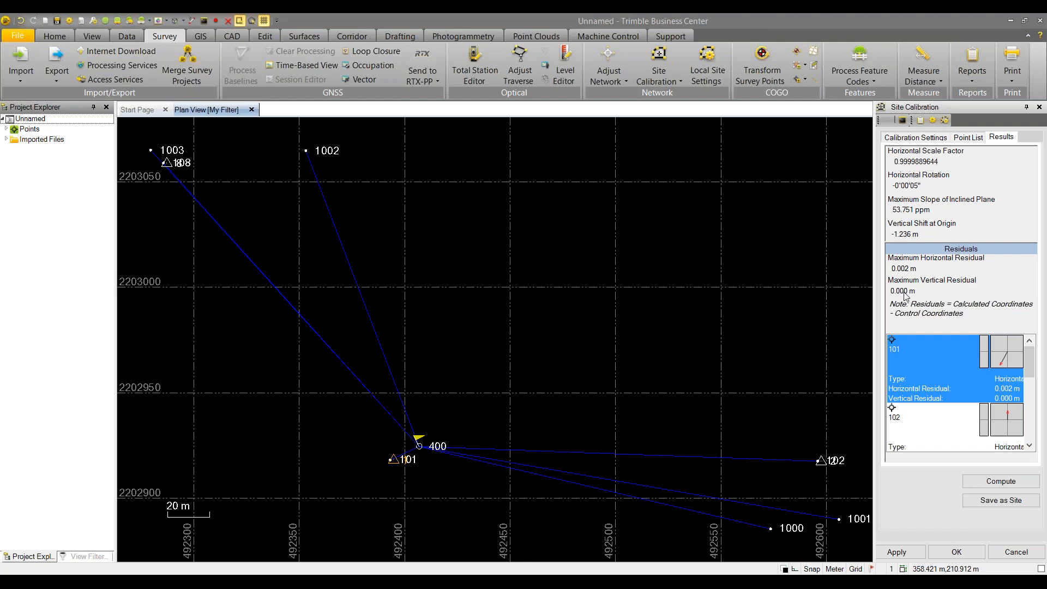
left_click(917, 143)
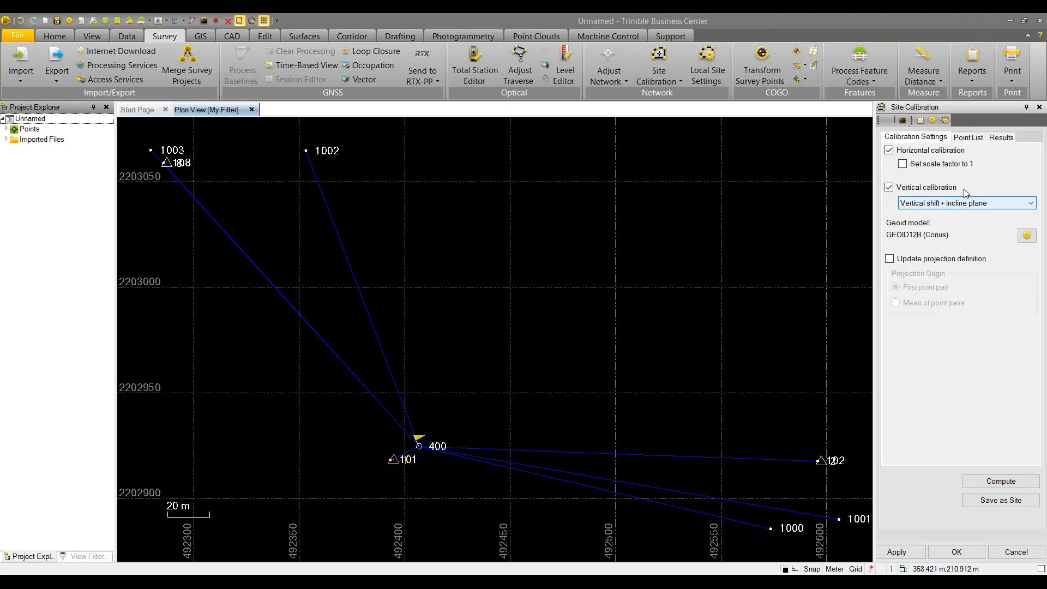
Check the new results, then confirm the point pairs 108/8, 101/1 and 102/2 in the point list
left_click(1001, 138)
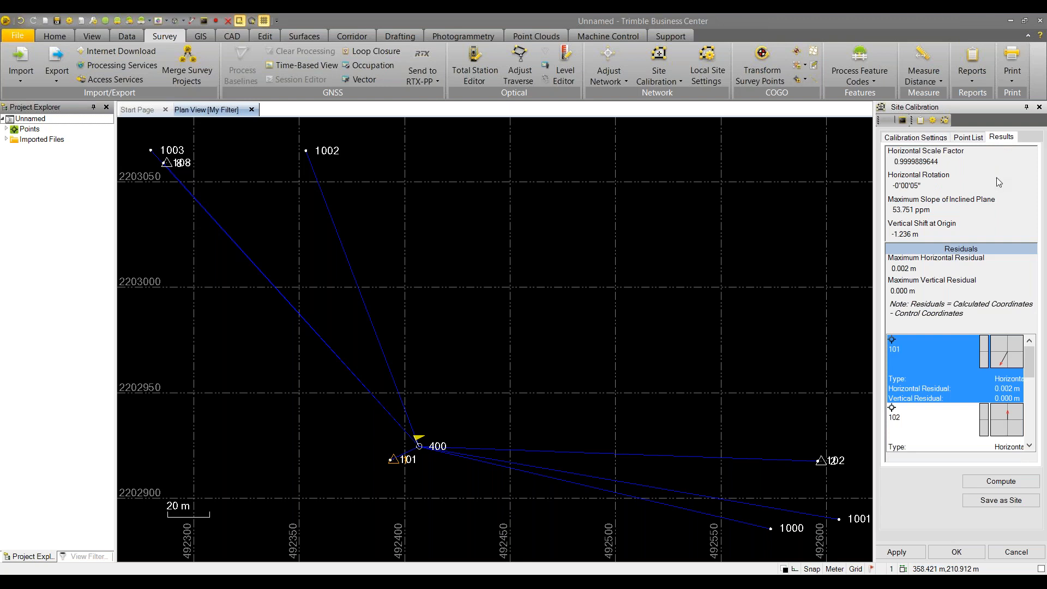
left_click(969, 138)
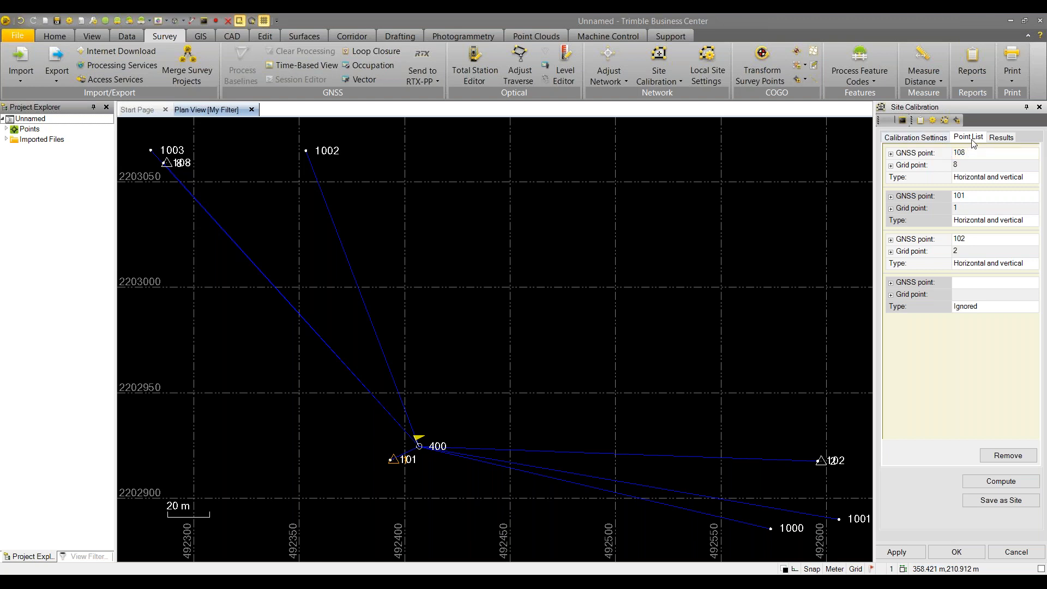
left_click(1001, 141)
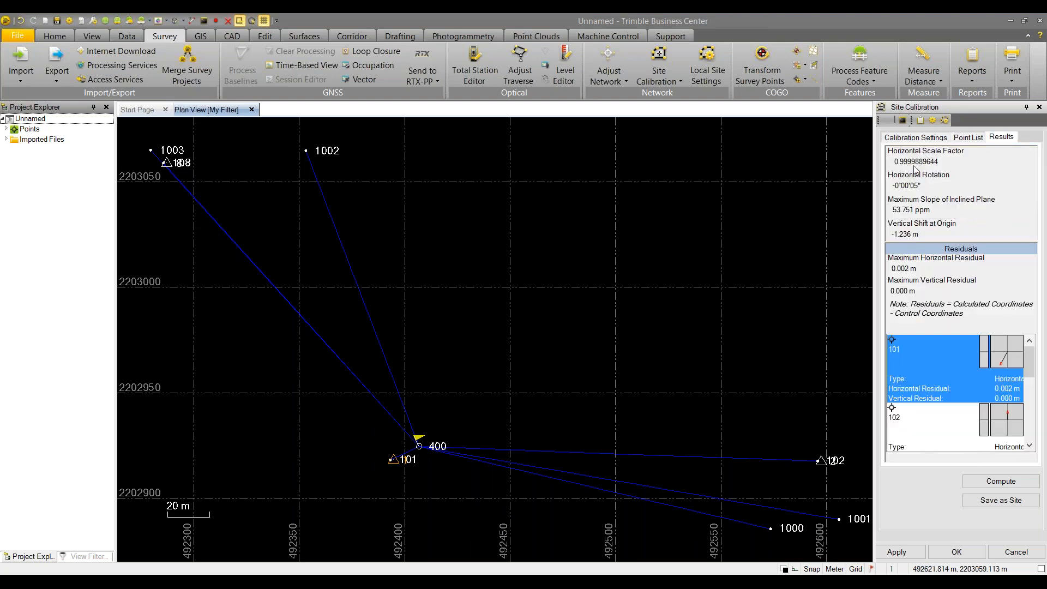
left_click(964, 143)
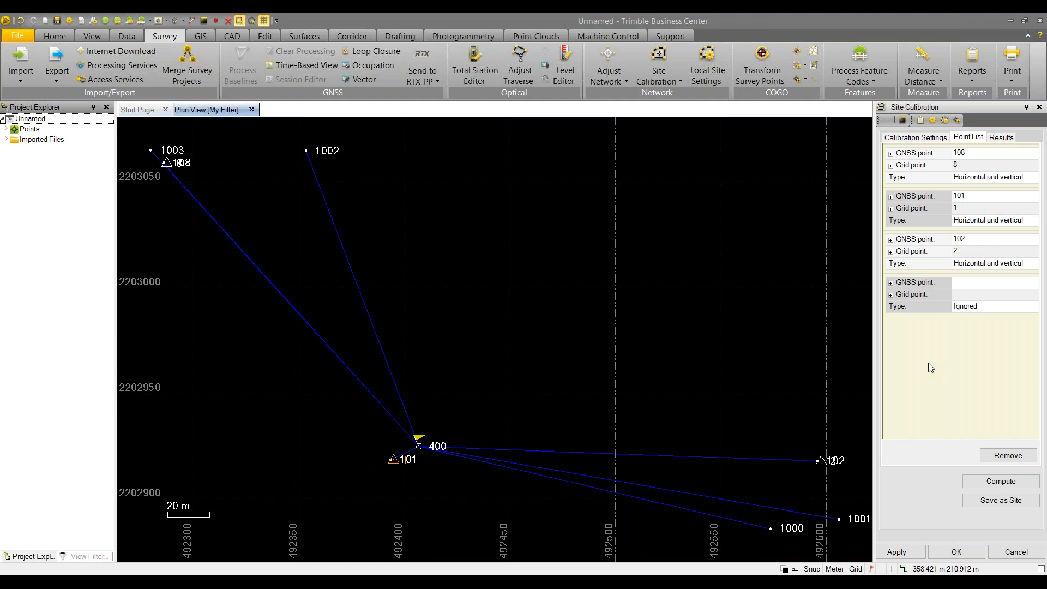
Leave GNSS point 102's calibration type as horizontal and vertical, then switch to the second TBC window
left_click(993, 267)
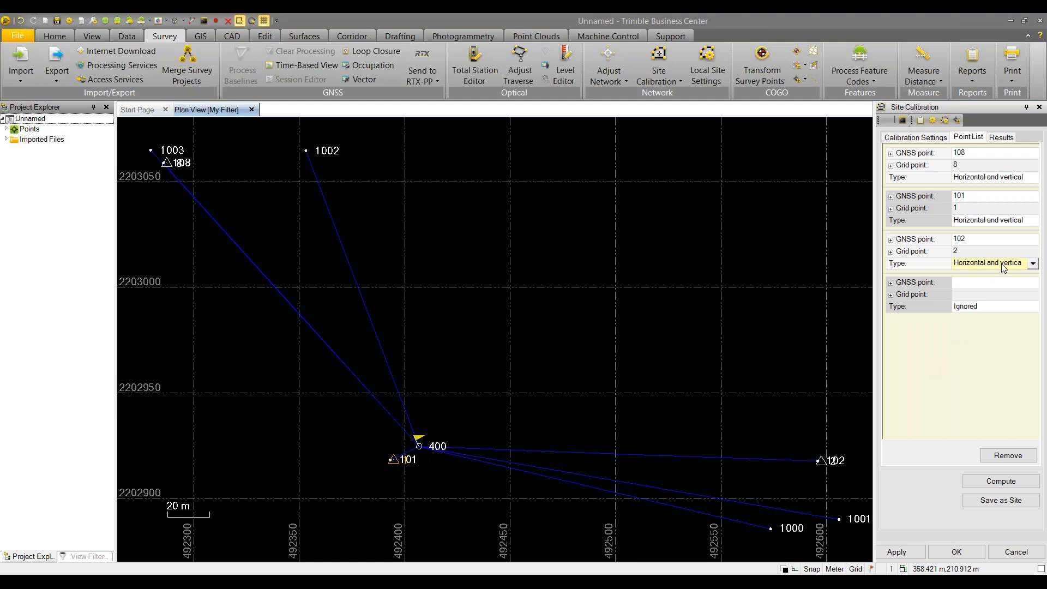
left_click(1031, 264)
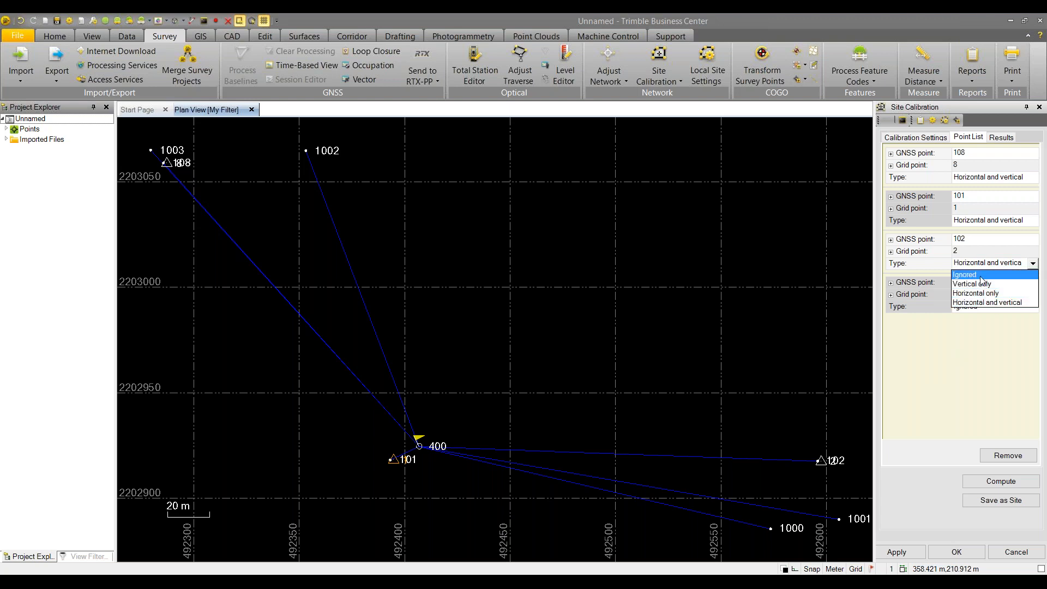
left_click(984, 246)
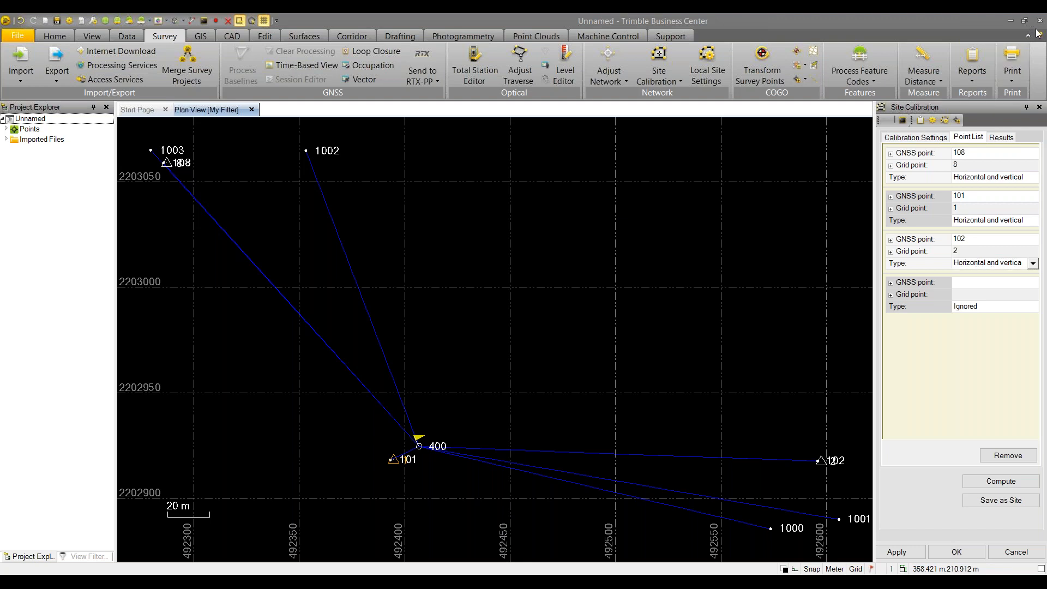
mouse_move(521, 583)
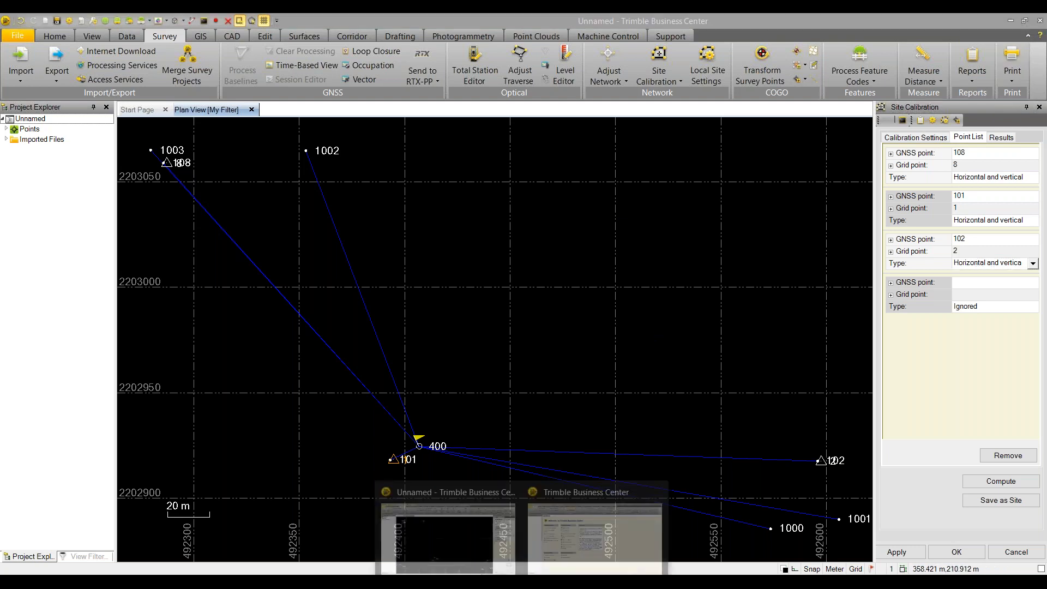
left_click(574, 493)
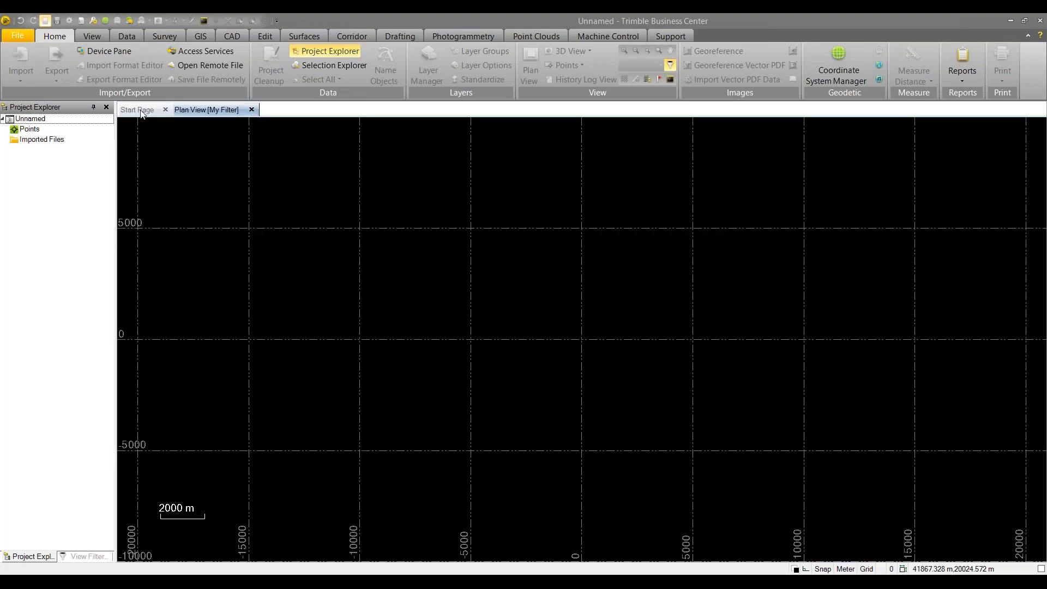
From the Start Page's Learning aids, open the online Tutorials page in the browser
left_click(140, 110)
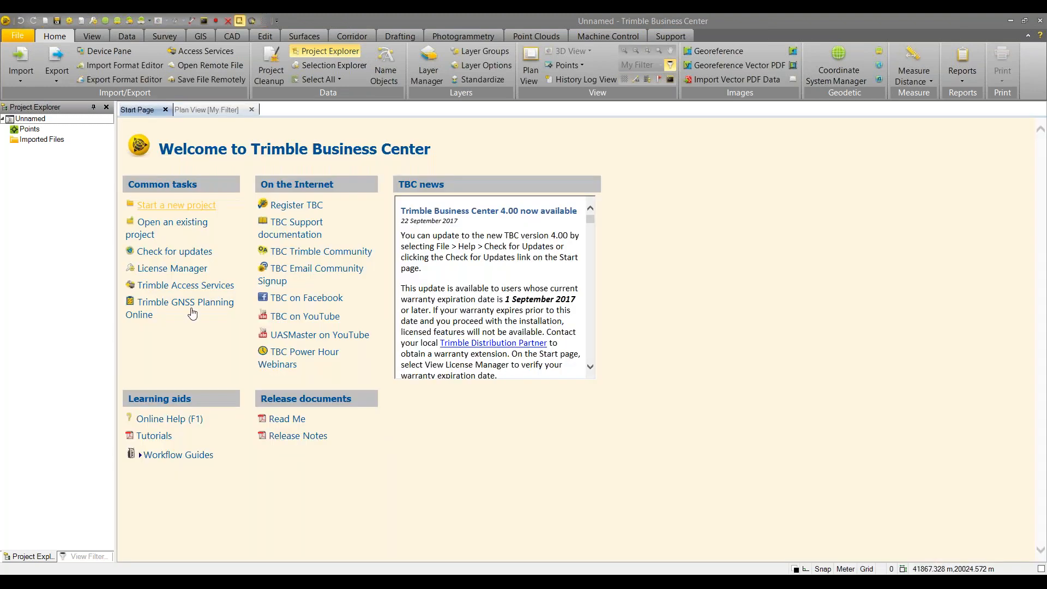
left_click(154, 438)
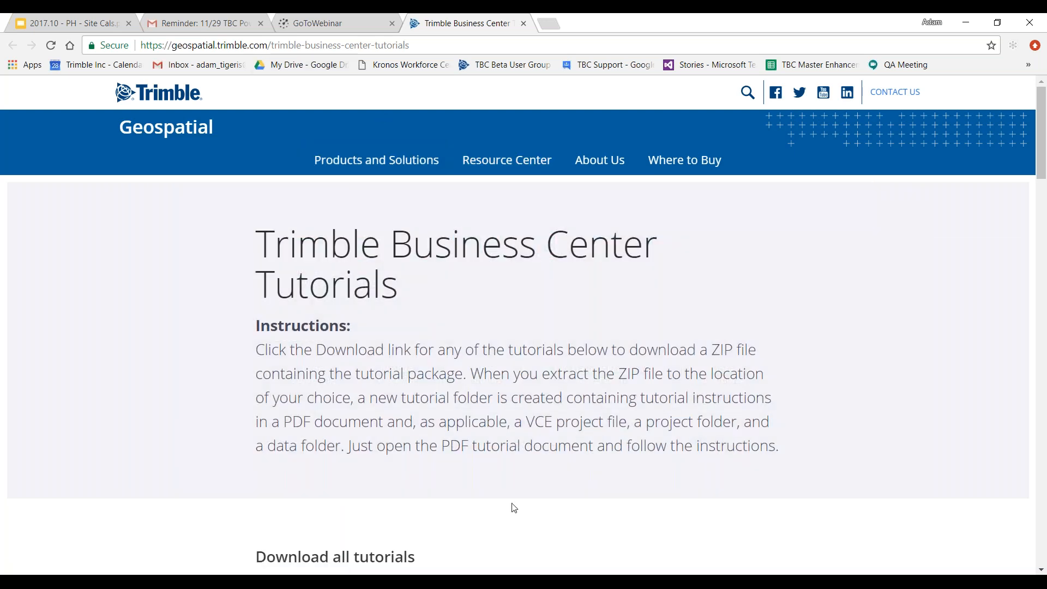
Scroll the tutorials page to Performing common workflows and Calibrating a Site, then return to TBC
key("alt+Tab")
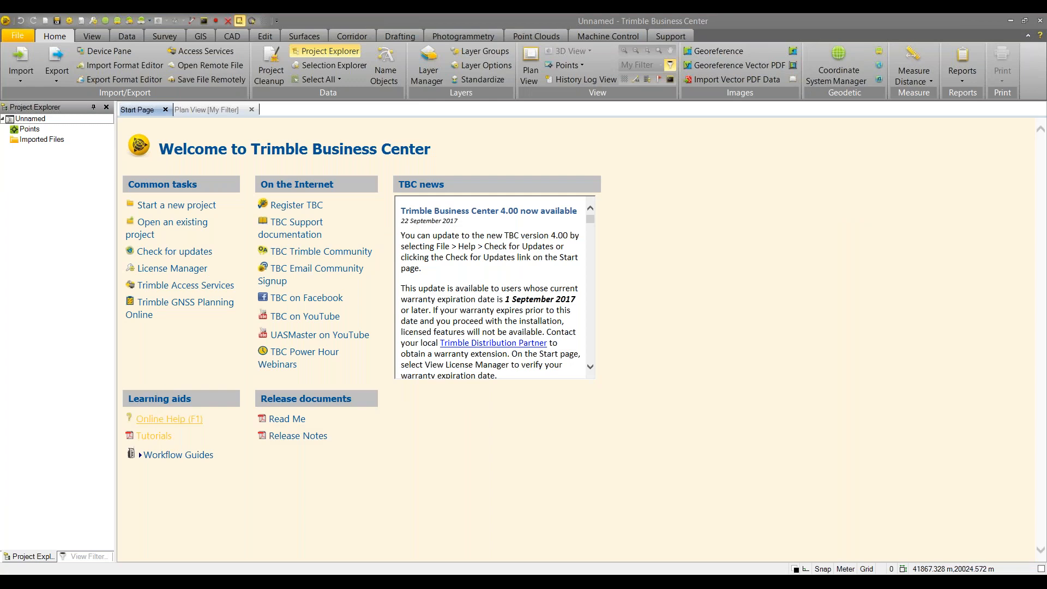
key("alt+Tab")
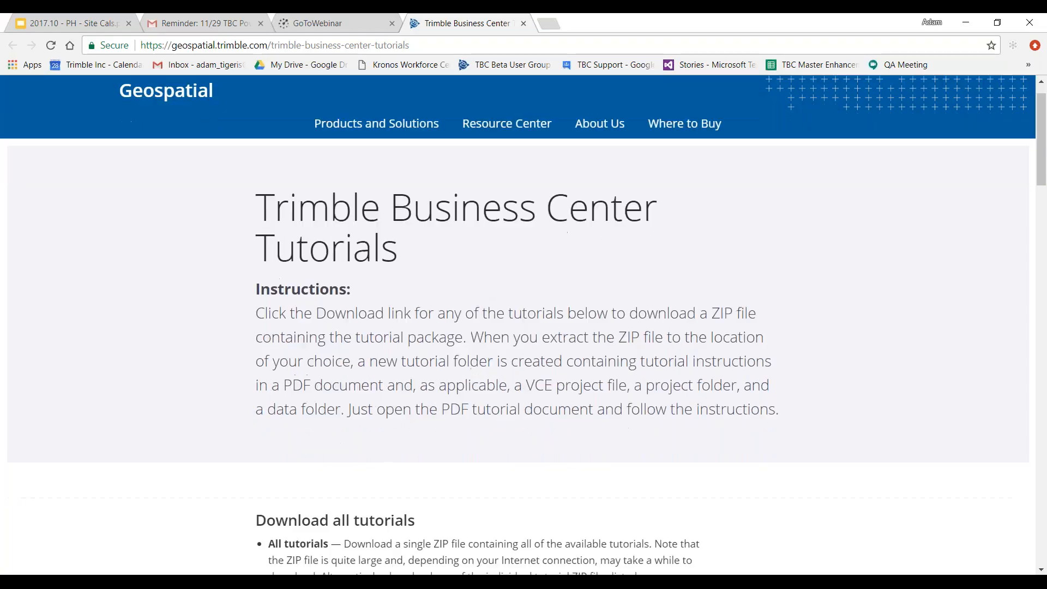
scroll(479, 235, "down", 10)
scroll(187, 222, "up", 3)
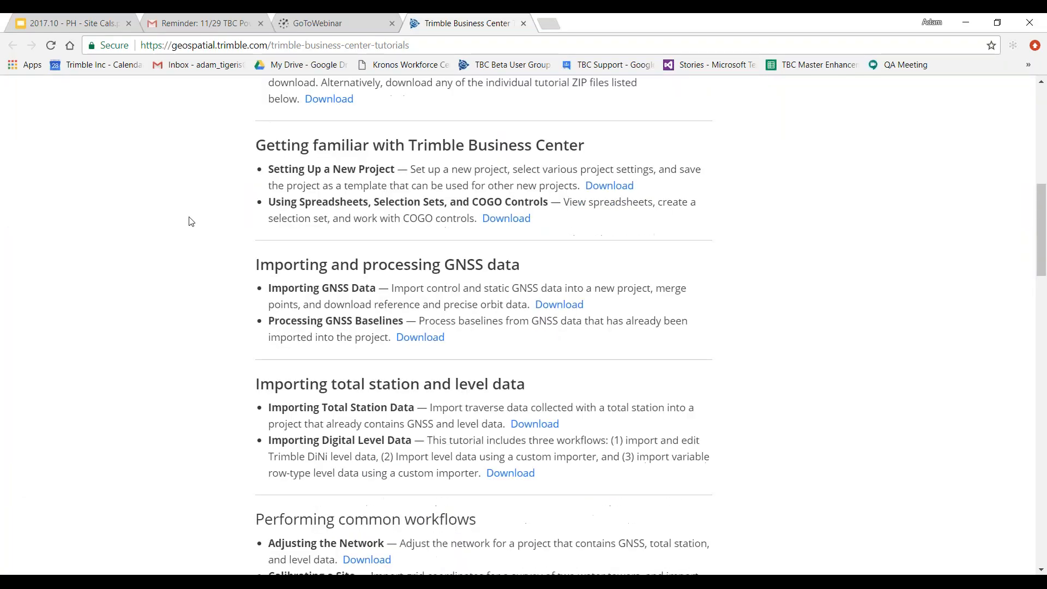
scroll(254, 180, "down", 3)
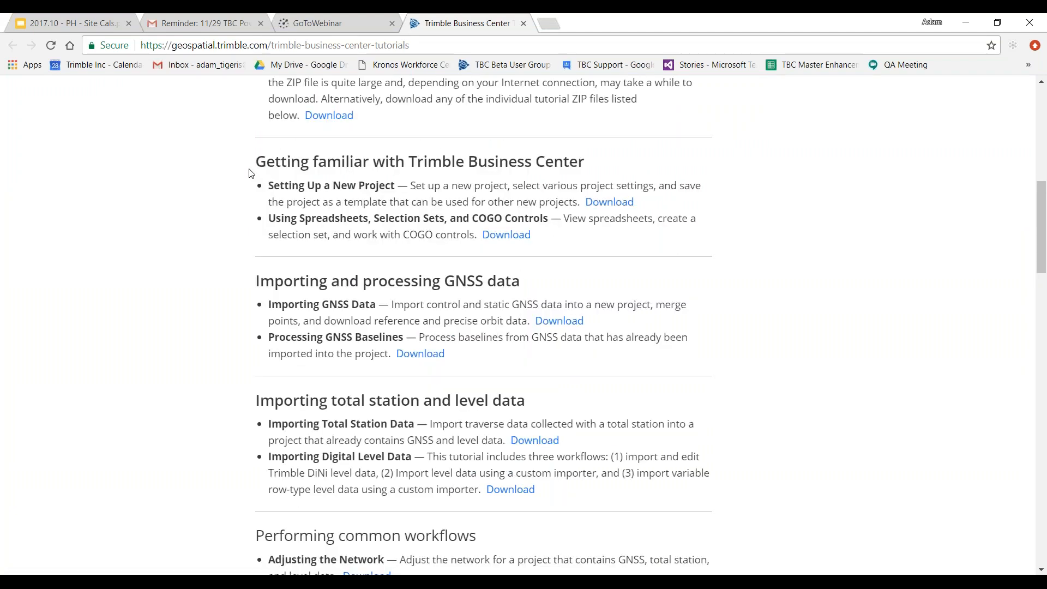
scroll(249, 172, "down", 4)
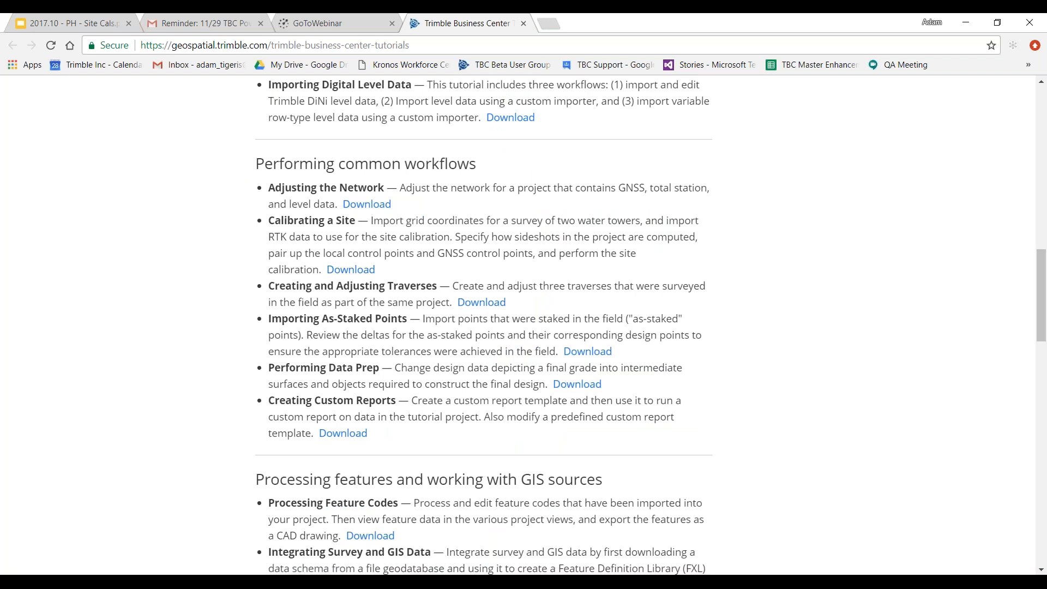
mouse_move(521, 584)
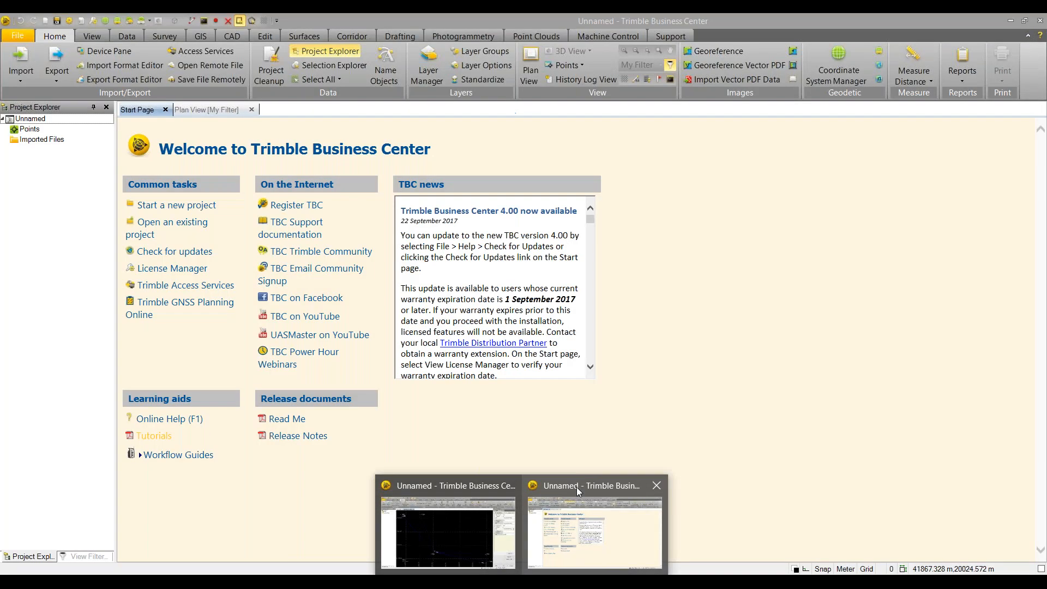
left_click(577, 486)
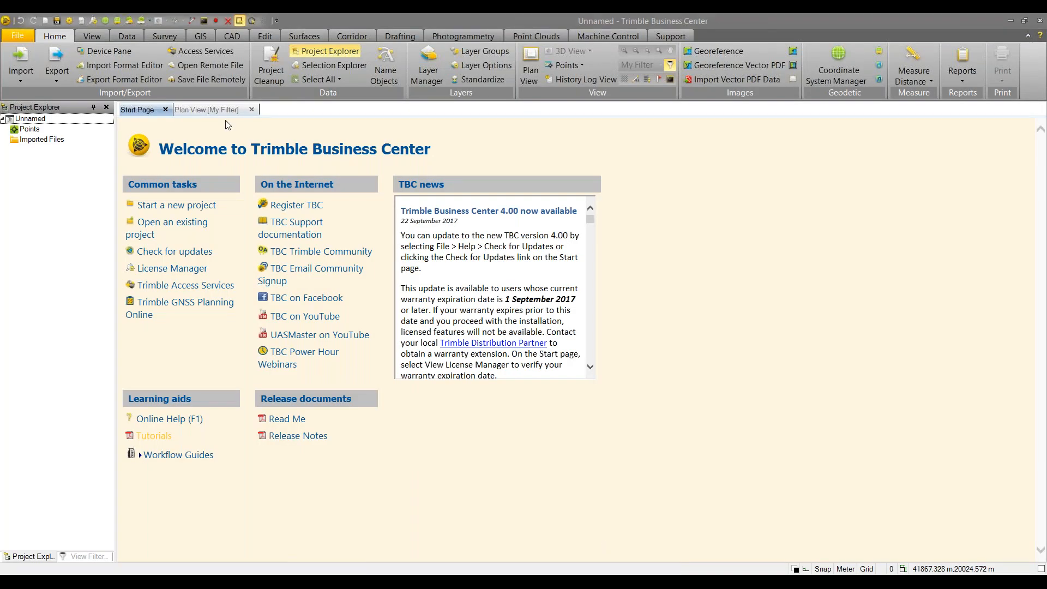
Drag 2tank.jxl from the PowerHour folder into Plan View, accepting scale-only 1, and view the import summary
left_click(224, 111)
mouse_move(319, 586)
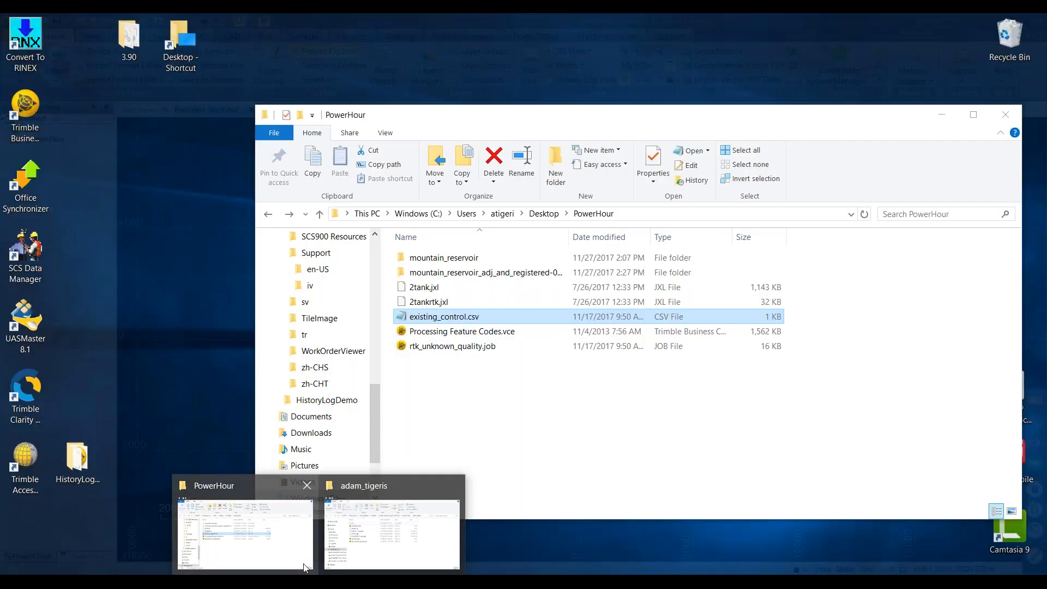
left_click(306, 568)
left_click_drag(499, 120, 562, 113)
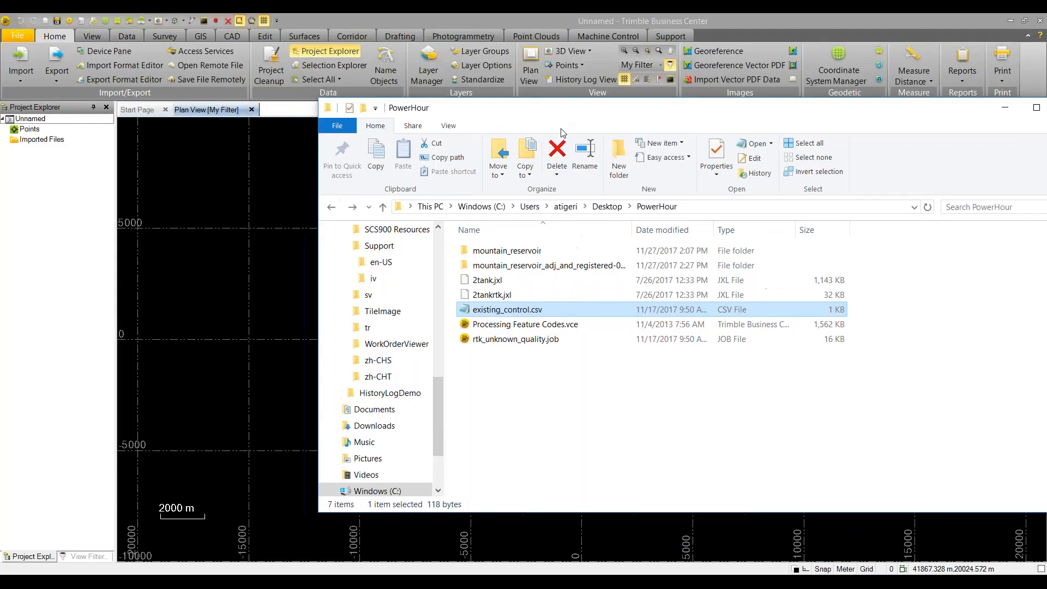
left_click(484, 280)
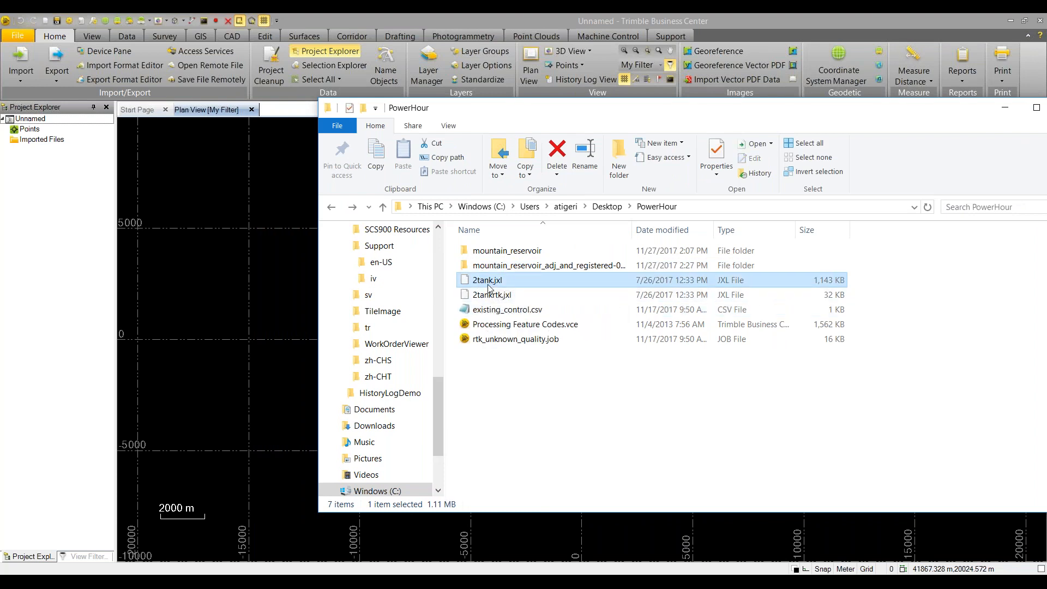
left_click_drag(473, 287, 295, 269)
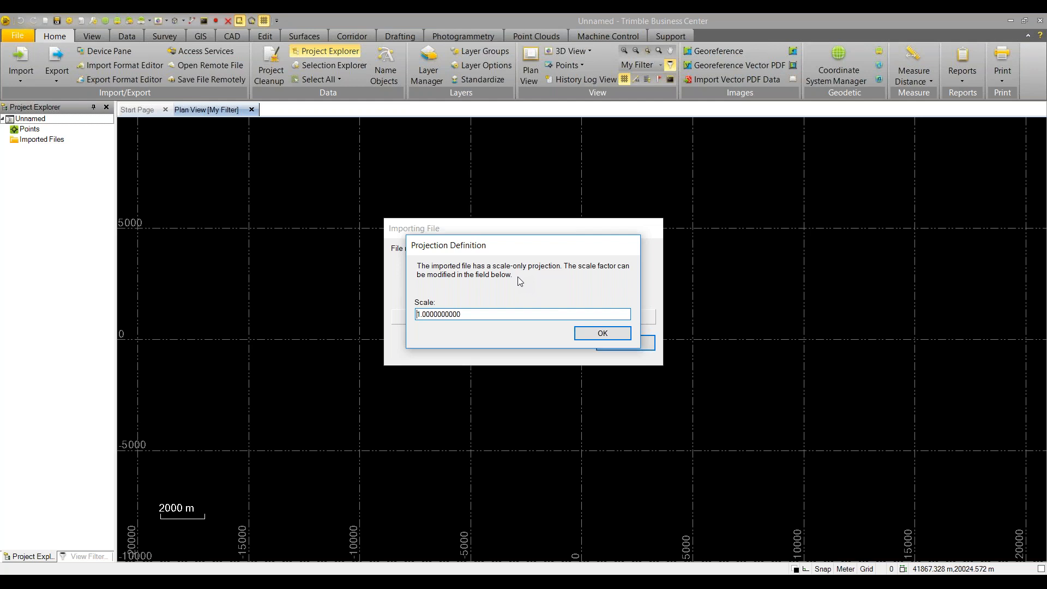
left_click(592, 335)
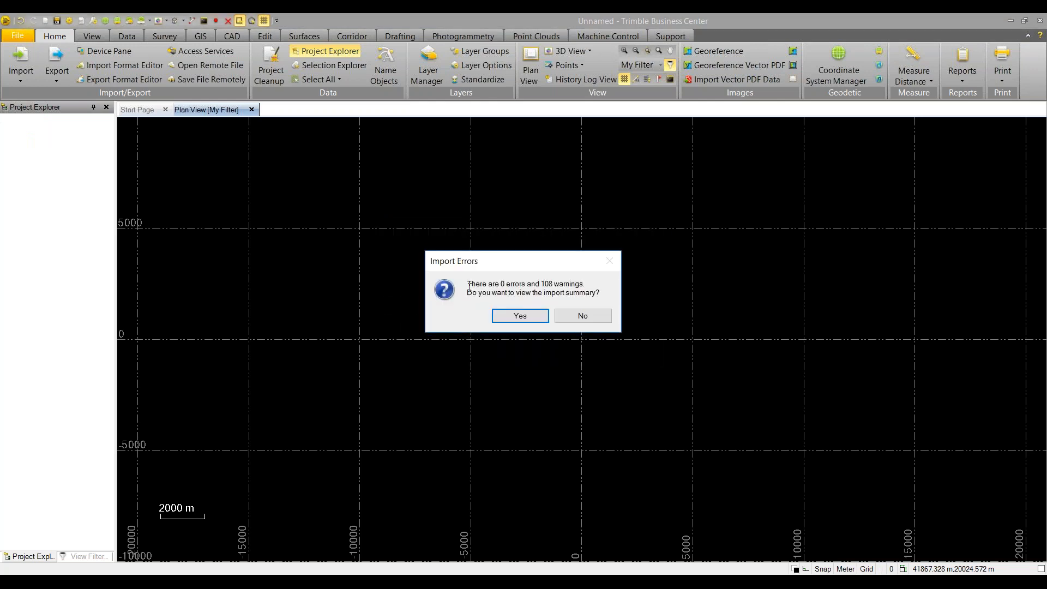
left_click(509, 318)
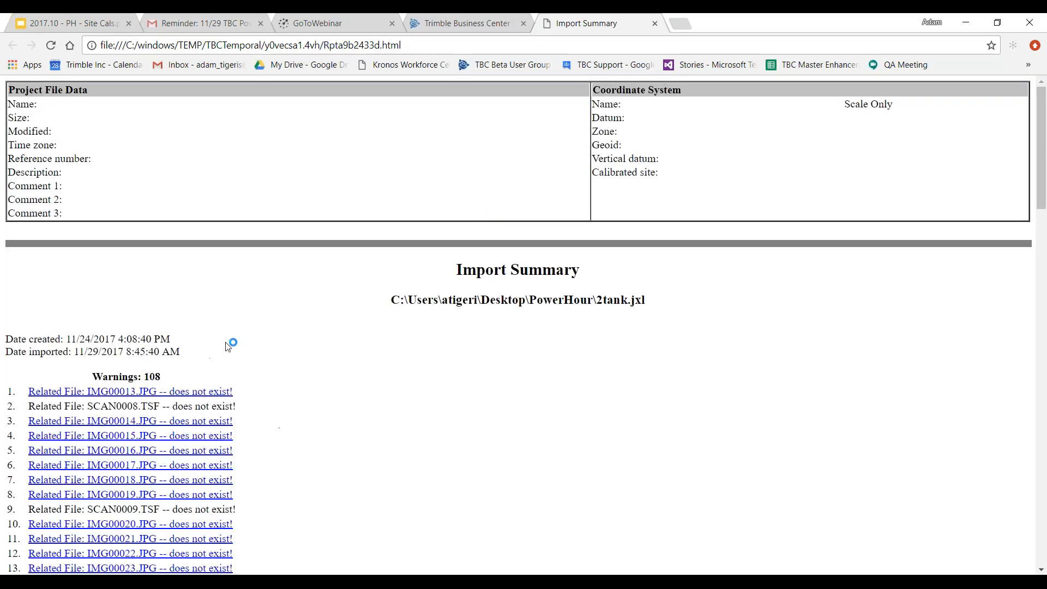
Scroll through the 108 missing related-file warnings, then close the report and minimize Chrome
scroll(115, 263, "down", 3)
scroll(115, 263, "down", 4)
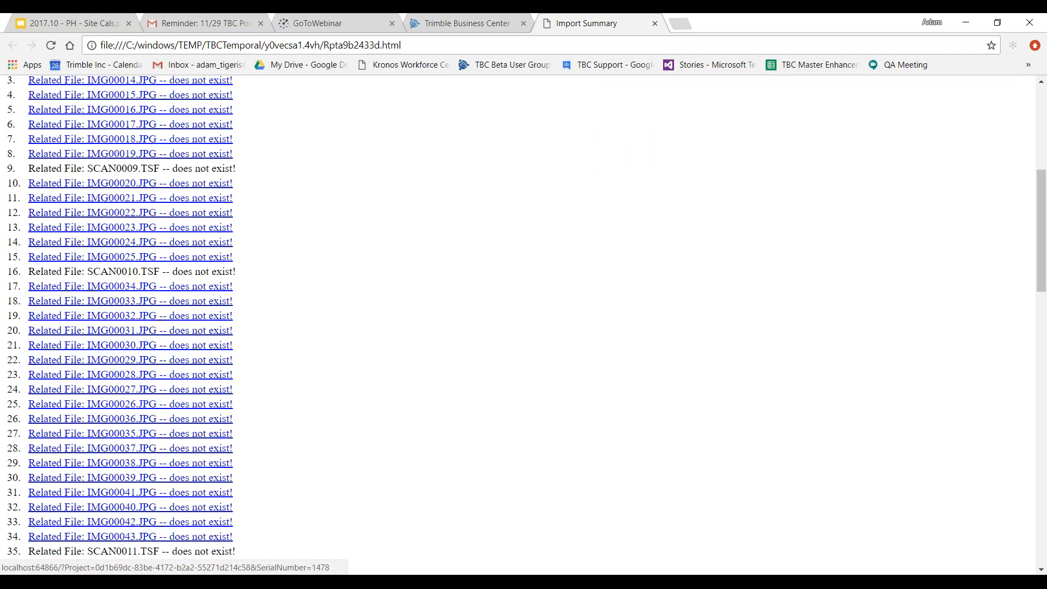
scroll(115, 264, "down", 2)
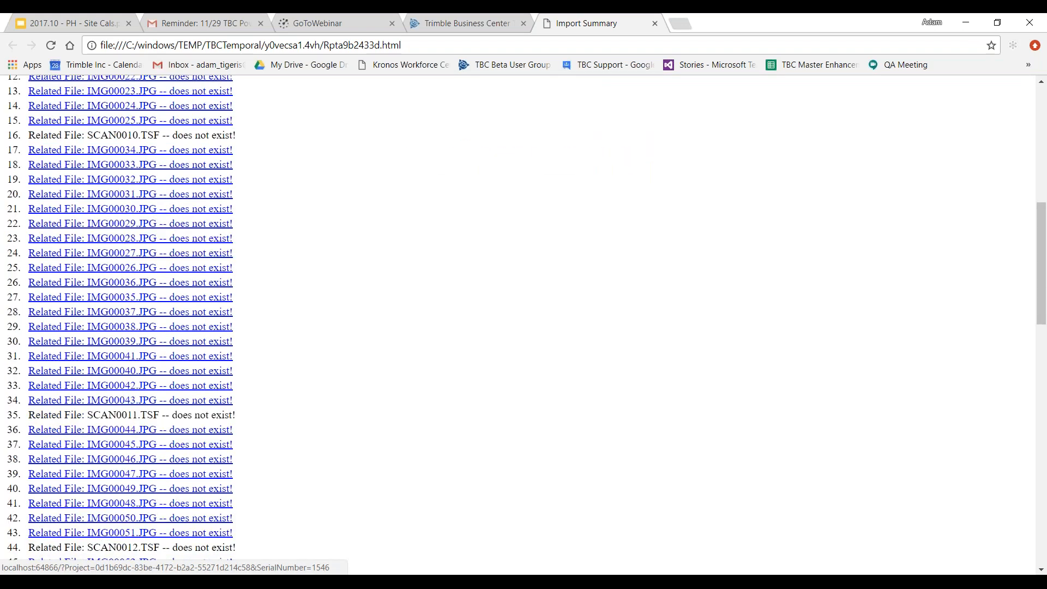
left_click(655, 25)
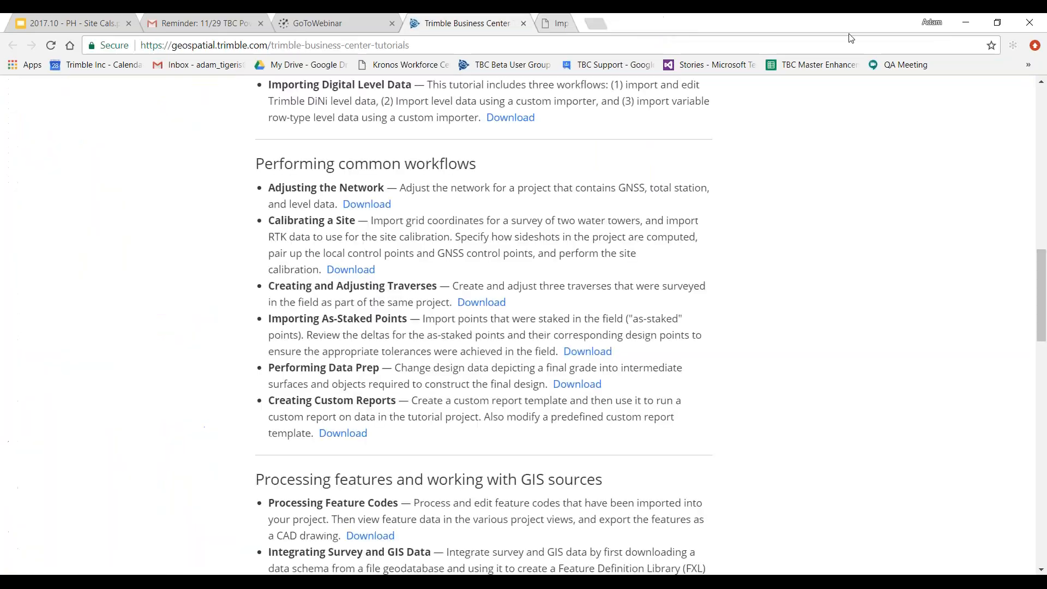
left_click(956, 27)
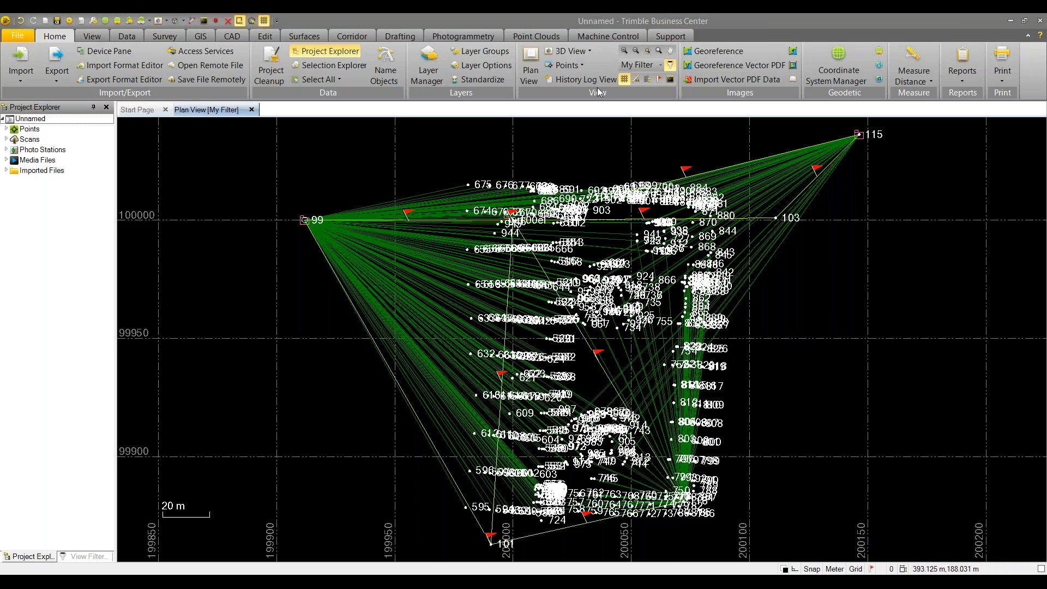
Inverse from point 595 to 675, giving 136.358 m and 0°24'08" azimuth, then close it
left_click(923, 82)
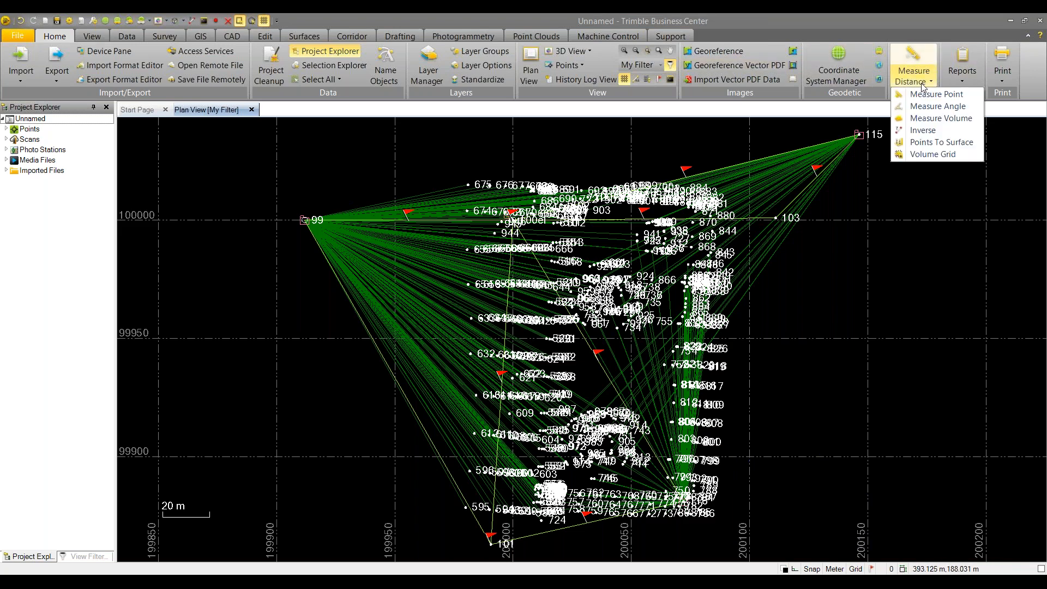
left_click(922, 130)
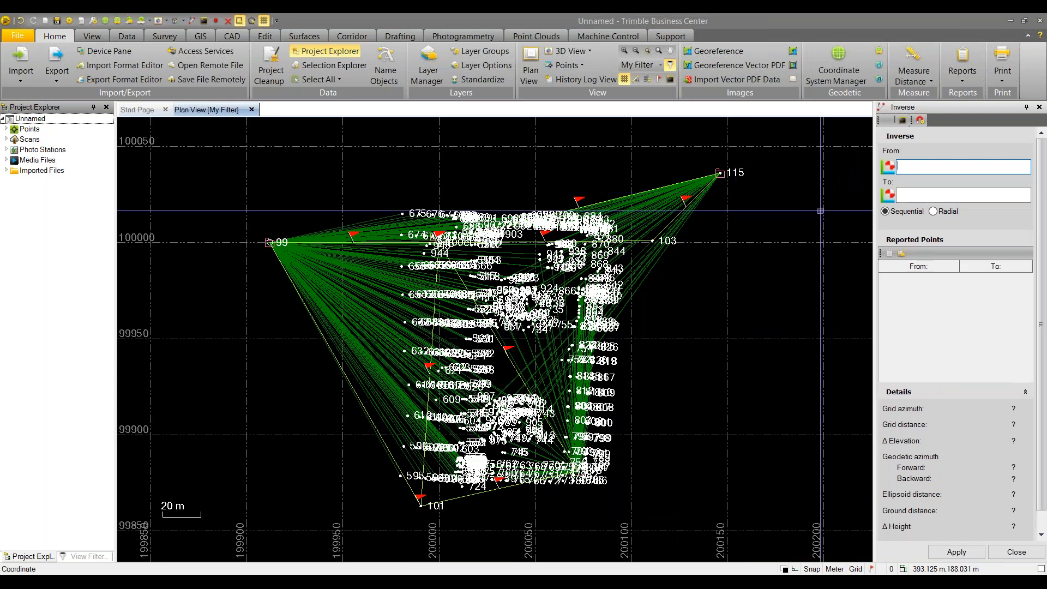
scroll(395, 480, "up", 2)
left_click(402, 473)
left_click(405, 130)
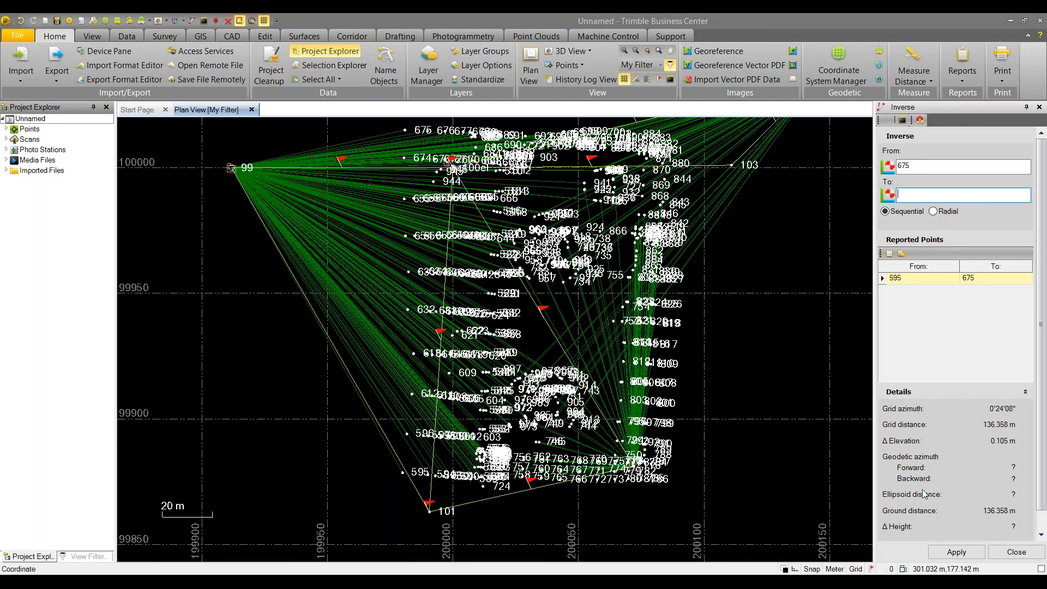
right_click(300, 347)
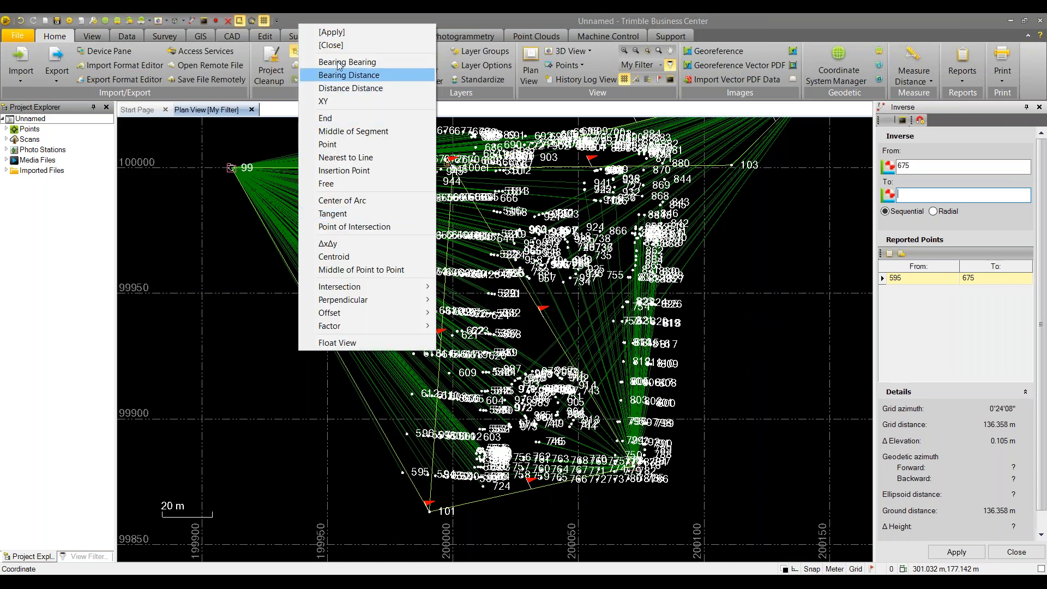
left_click(330, 44)
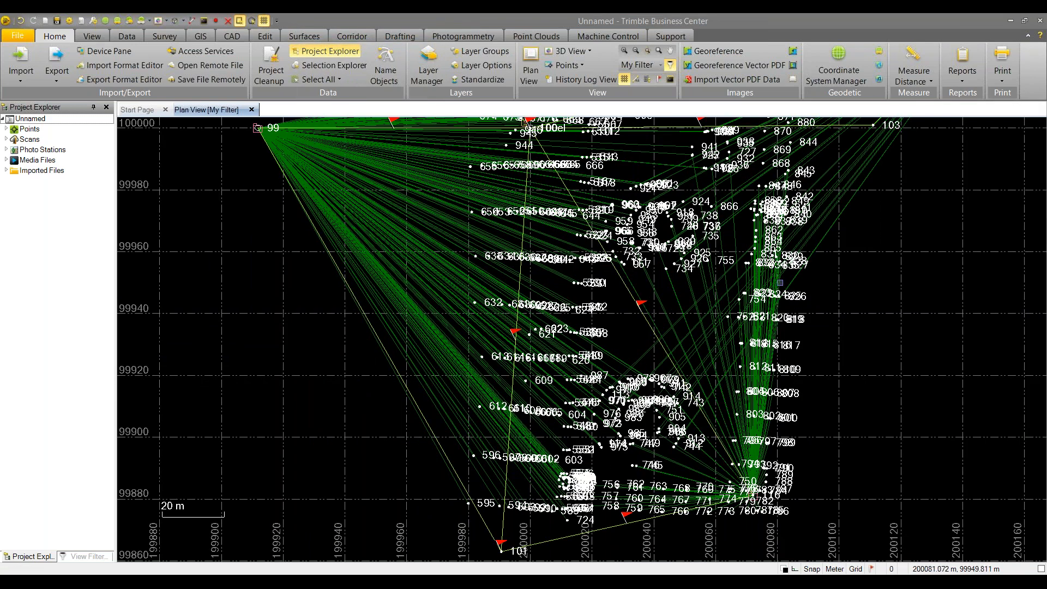
scroll(789, 314, "down", 3)
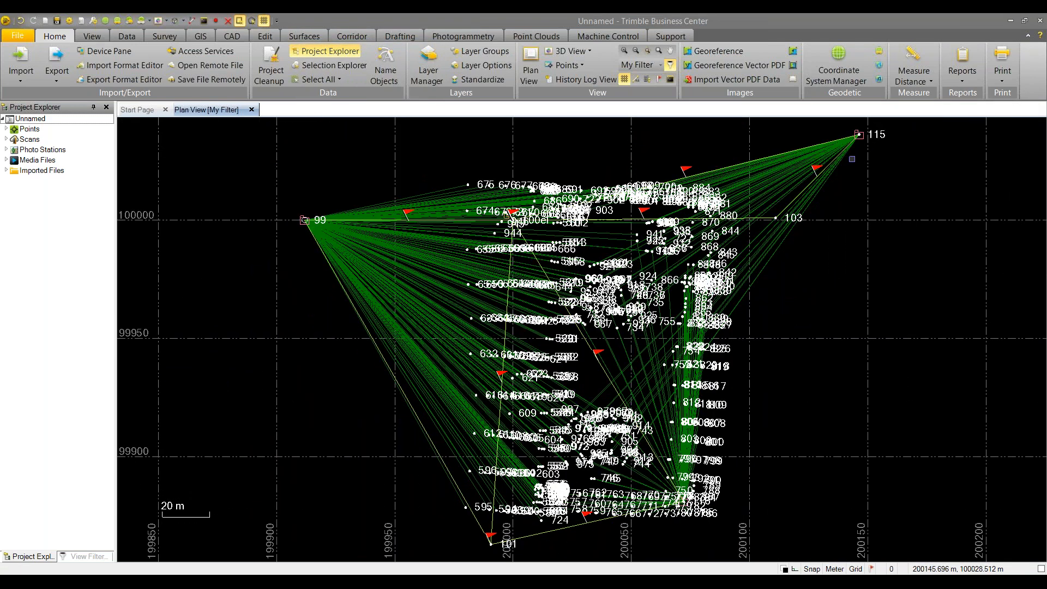
mouse_move(316, 583)
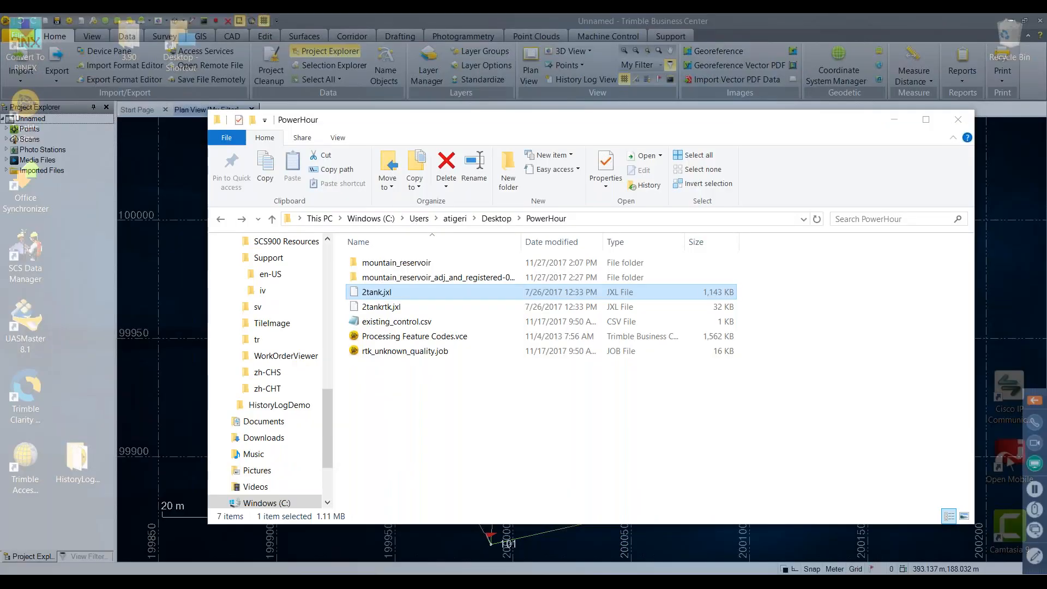
Drag 2tankrtk.jxl from the PowerHour folder onto the plan view and minimize Explorer
left_click(289, 555)
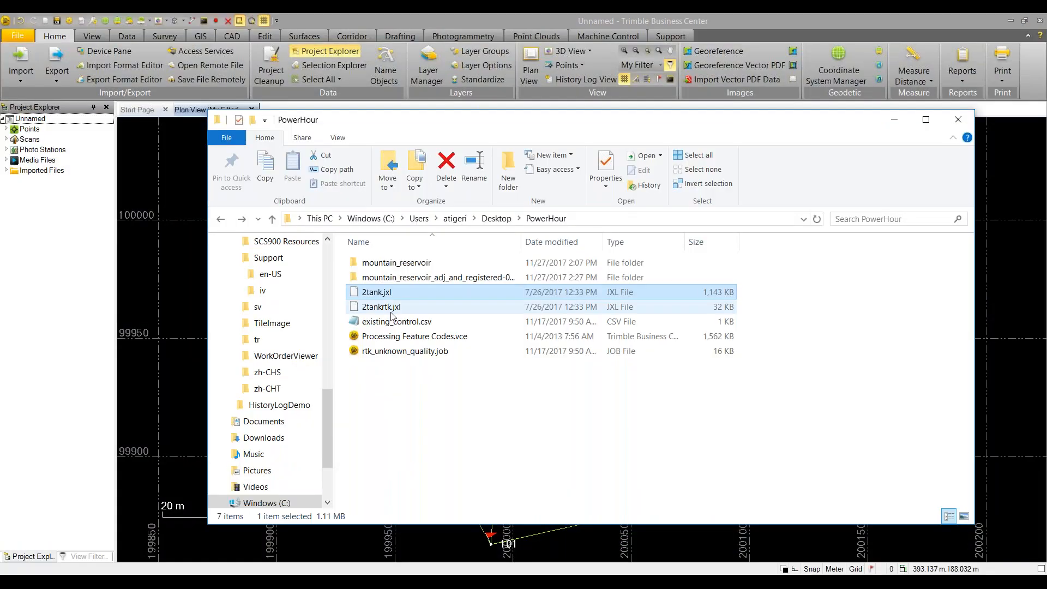
left_click(380, 310)
left_click_drag(379, 312, 166, 253)
left_click(895, 119)
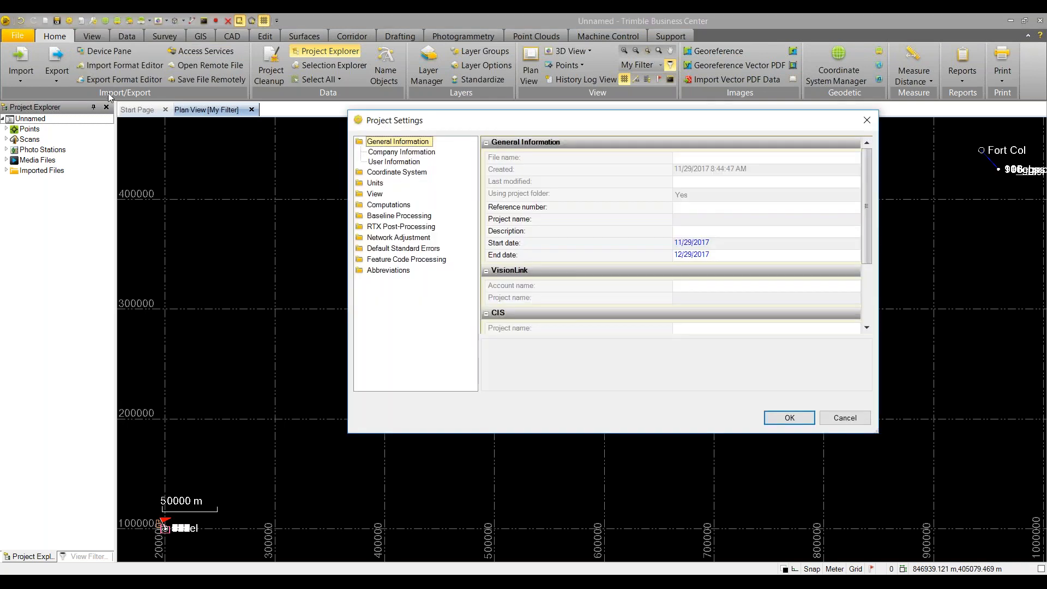
Check the coordinate system is US State Plane 1983 Colorado North 0501 and accept Project Settings
left_click(391, 173)
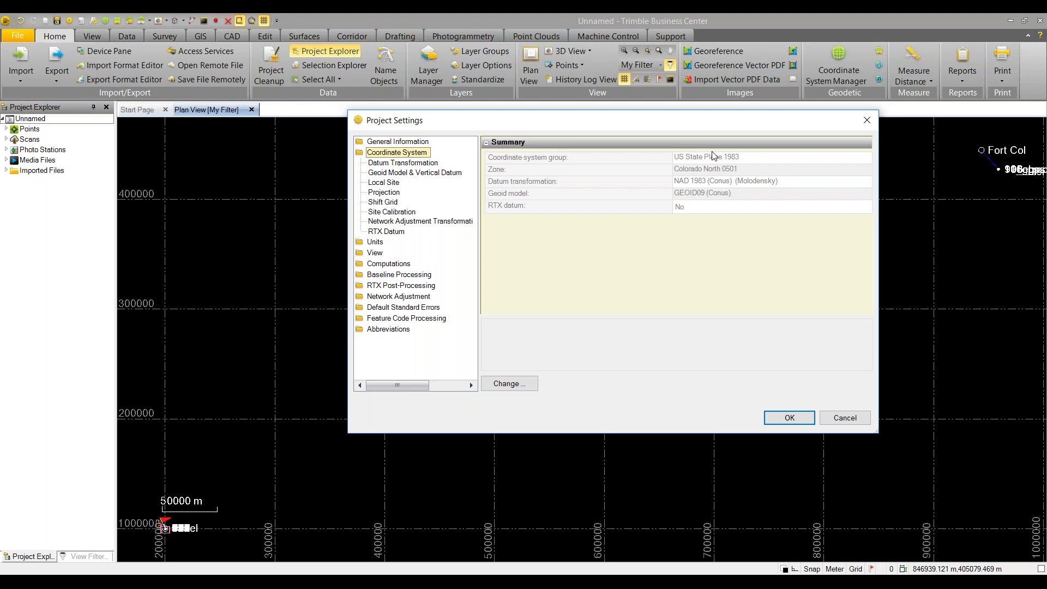
left_click(790, 418)
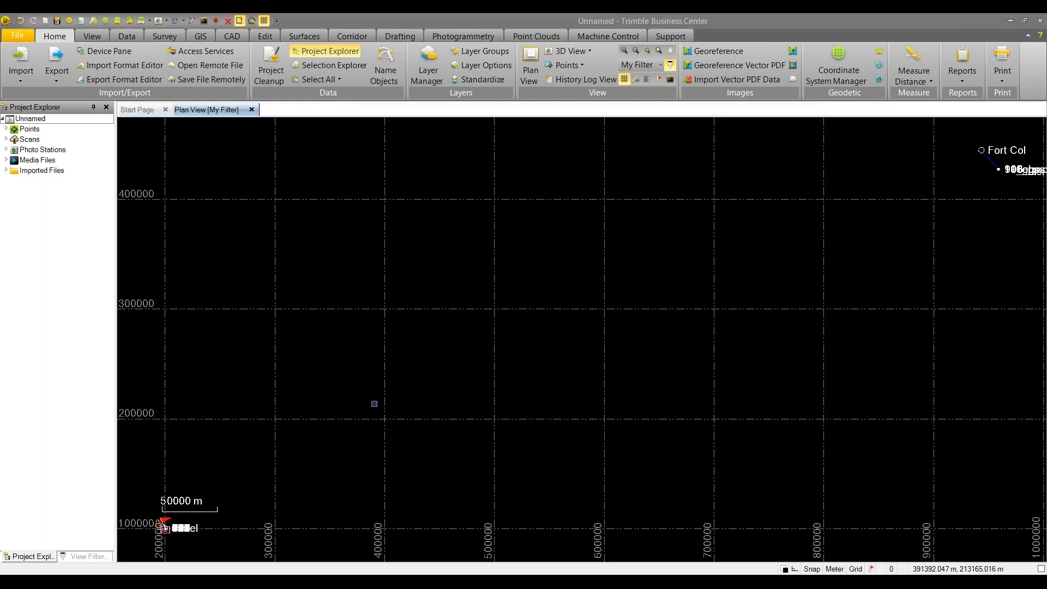
Inverse 595 to 675 again: 136.437 m grid, 136.358 m ground; close it and zoom extents
middle_click_drag(370, 386, 618, 303)
scroll(503, 395, "up", 10)
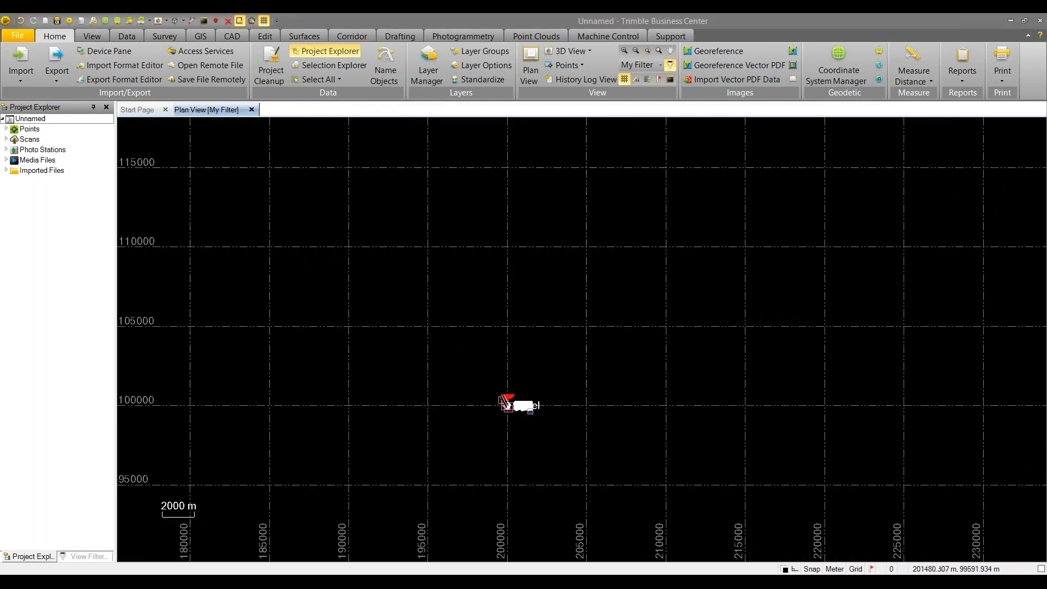
scroll(496, 408, "up", 14)
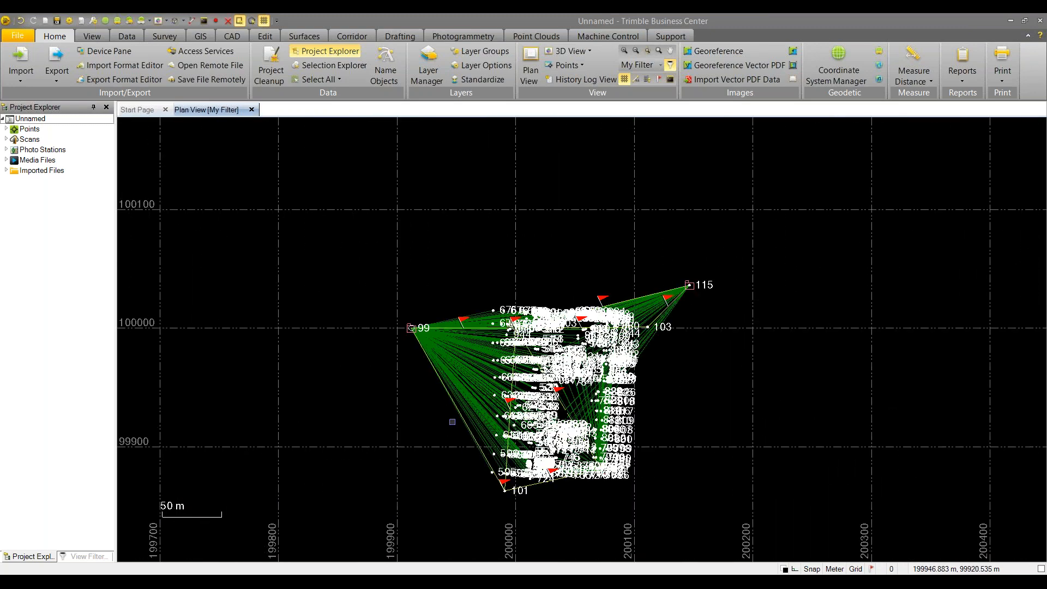
scroll(470, 415, "up", 1)
left_click(931, 82)
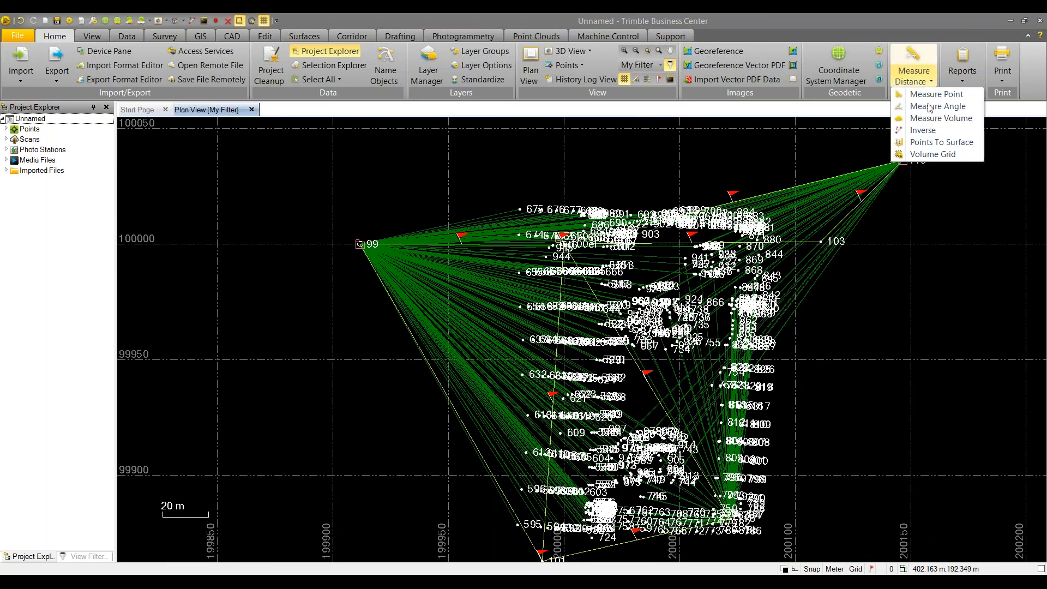
left_click(922, 131)
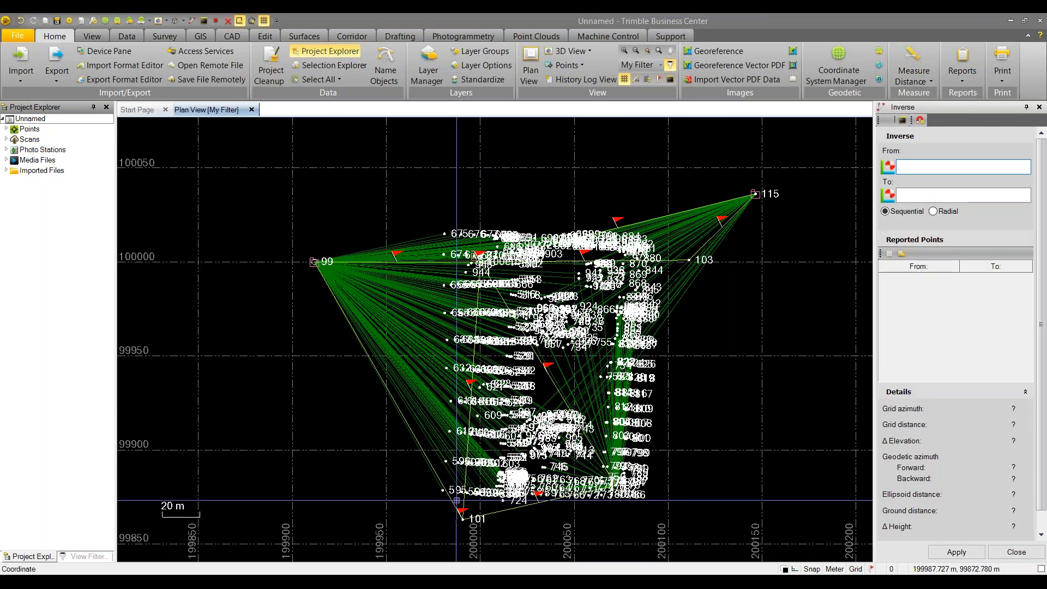
left_click(442, 490)
left_click(444, 234)
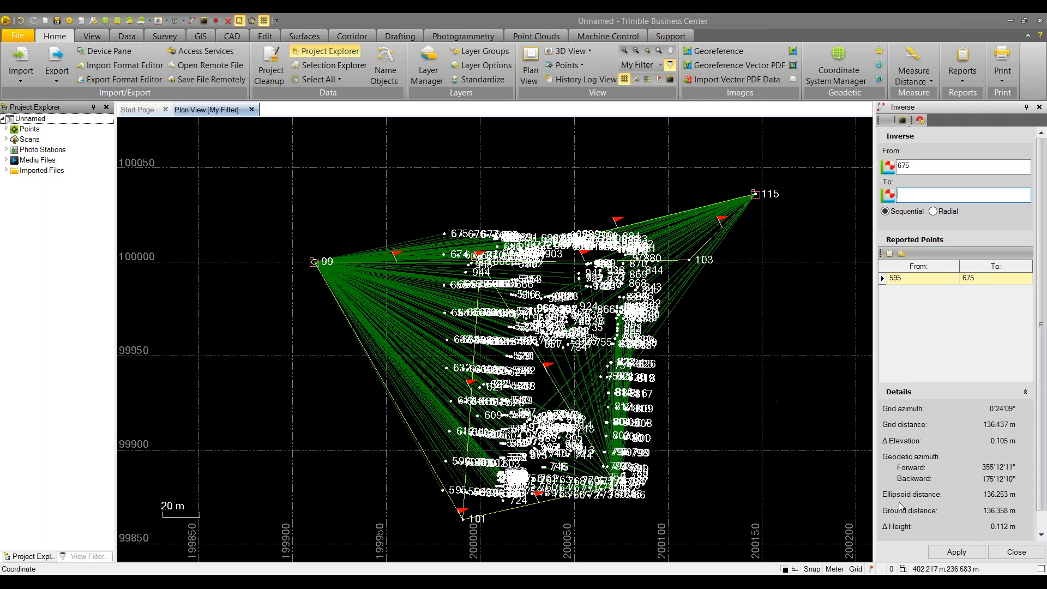
right_click(438, 165)
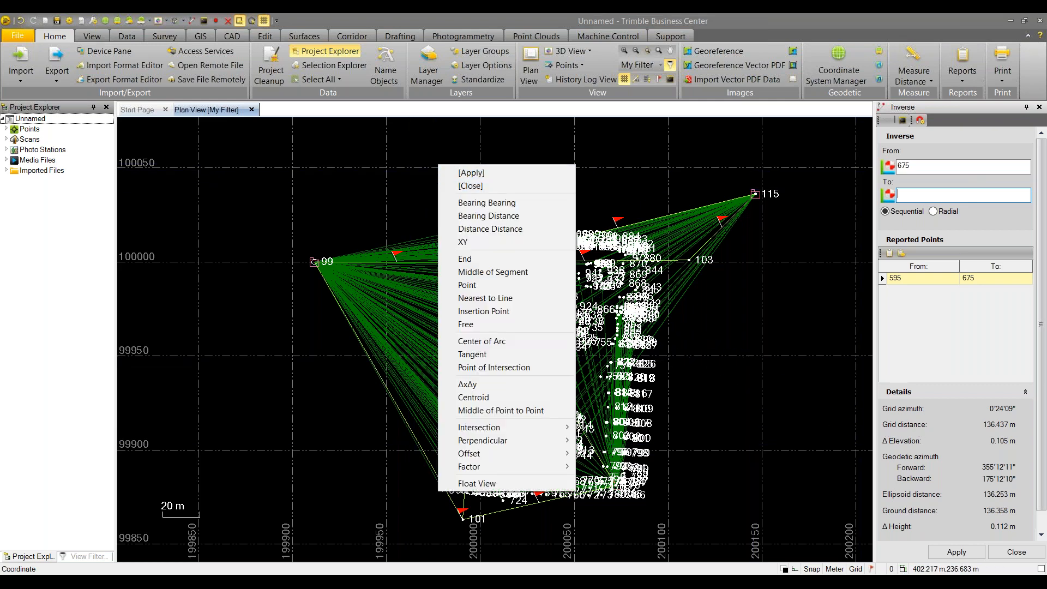
left_click(471, 186)
middle_click(427, 159)
middle_click(427, 159)
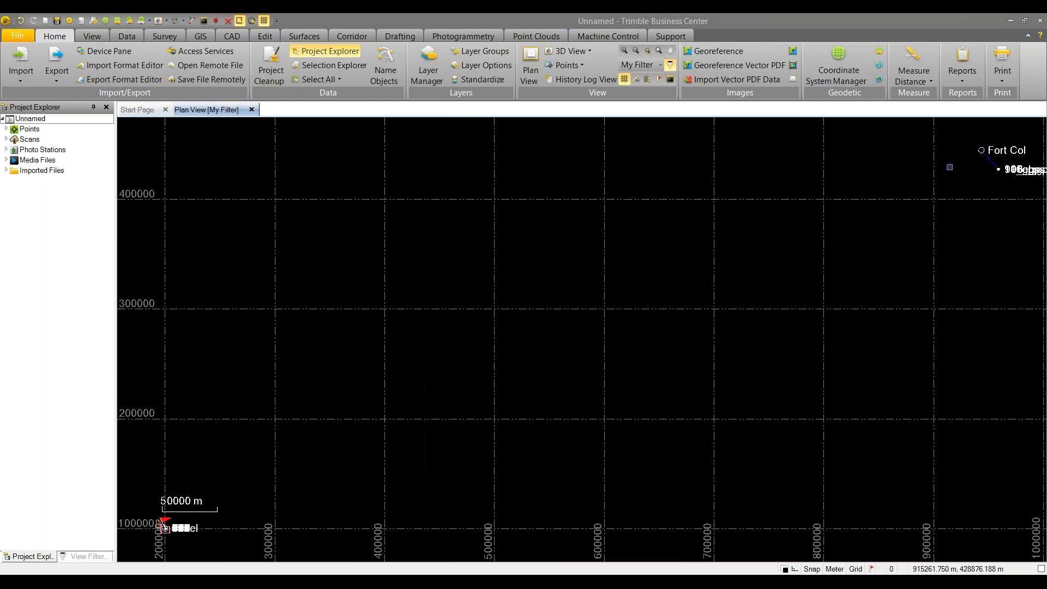
In Local Site Settings, locate at 100el_gps and use ground coordinates with computed scale factor 1.0002765190
scroll(950, 167, "up", 8)
scroll(851, 261, "up", 6)
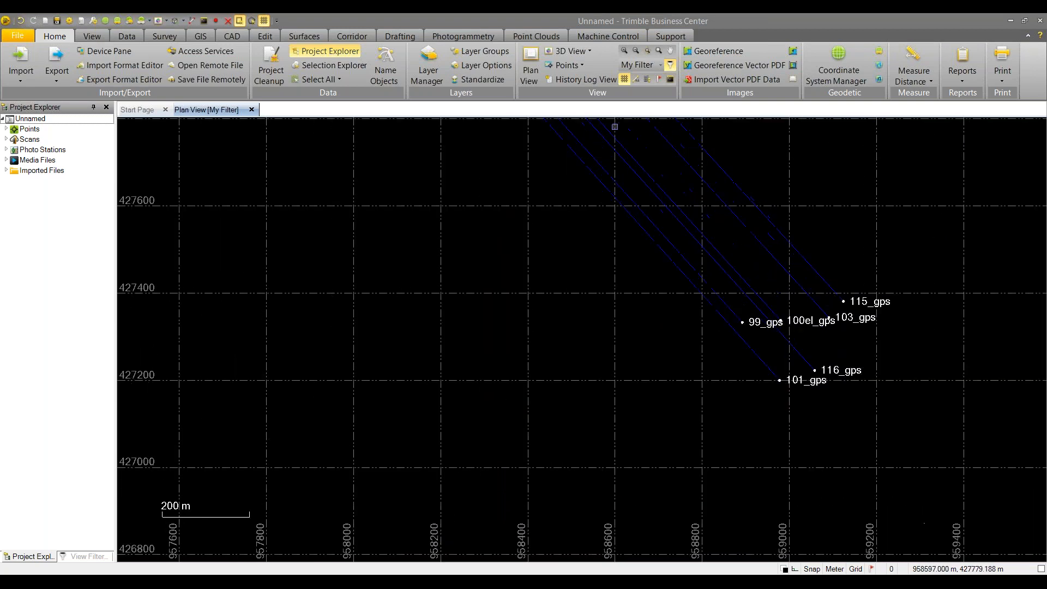
left_click(147, 36)
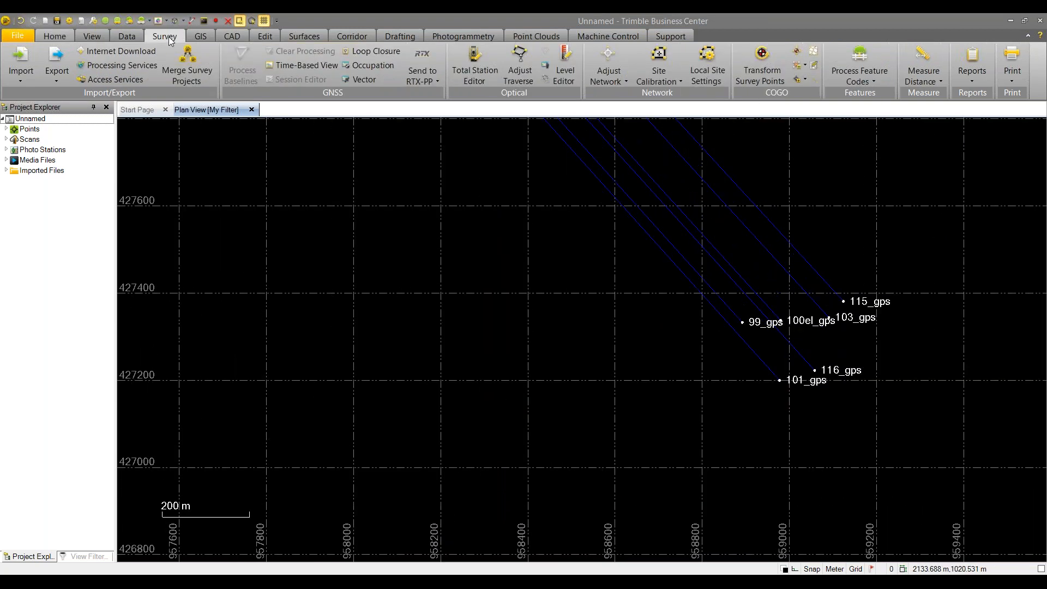
left_click(710, 85)
left_click(916, 195)
scroll(661, 323, "up", 2)
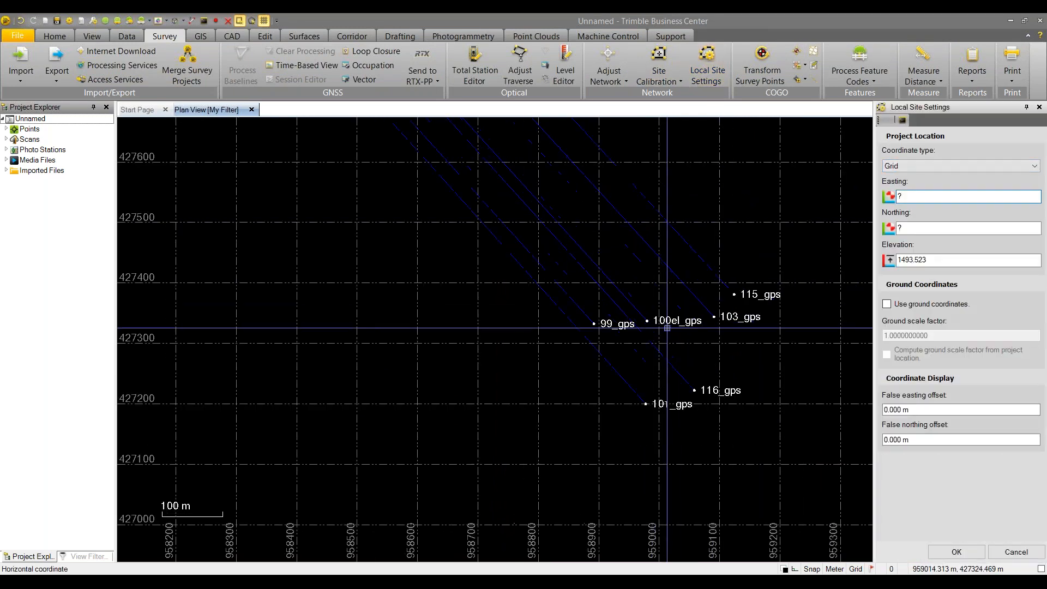
scroll(668, 328, "up", 1)
left_click(644, 320)
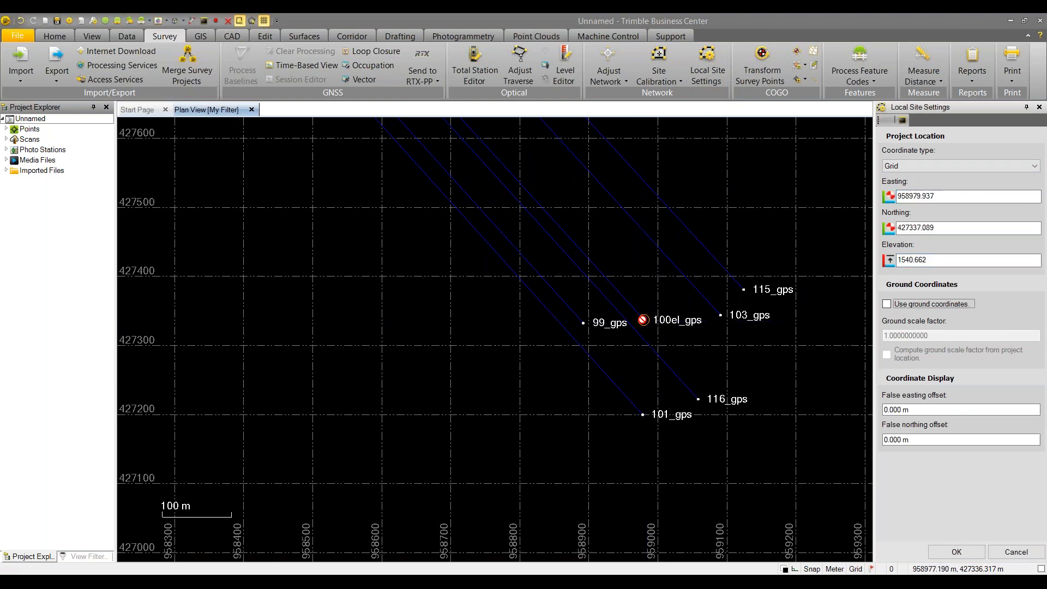
left_click(887, 304)
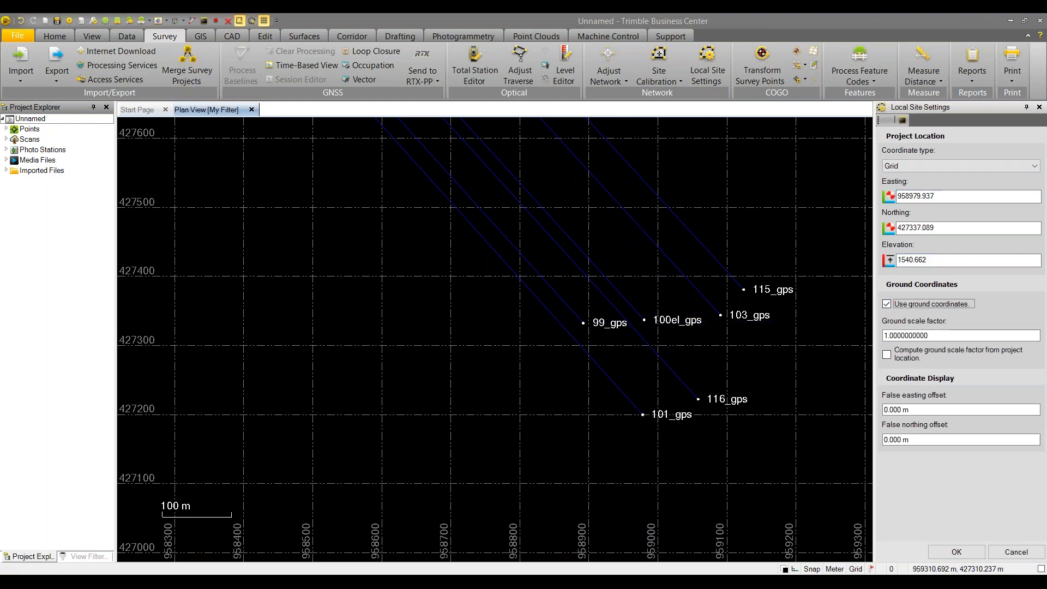
left_click(887, 356)
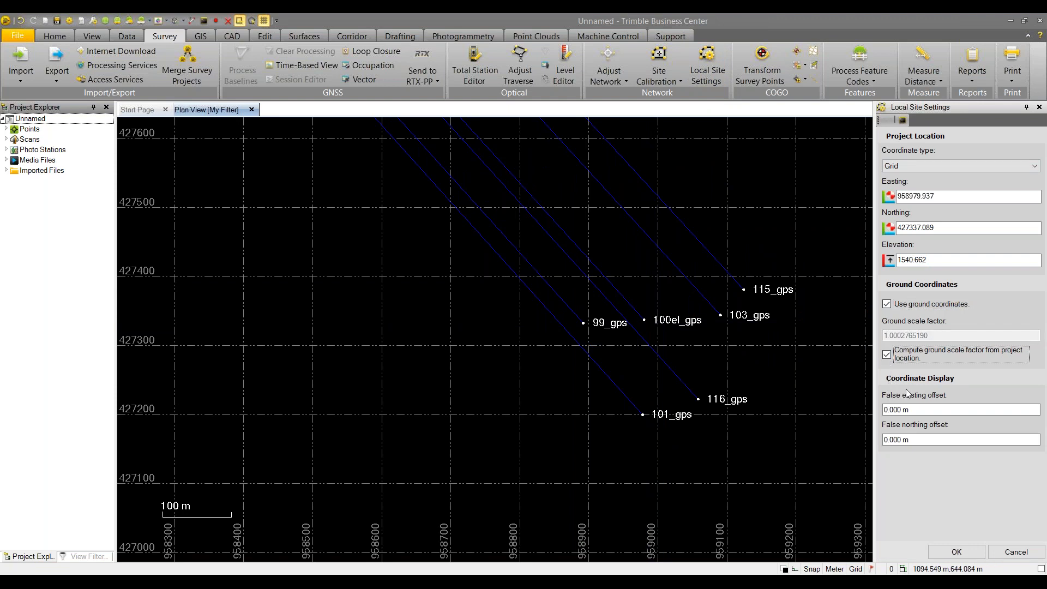
left_click(951, 553)
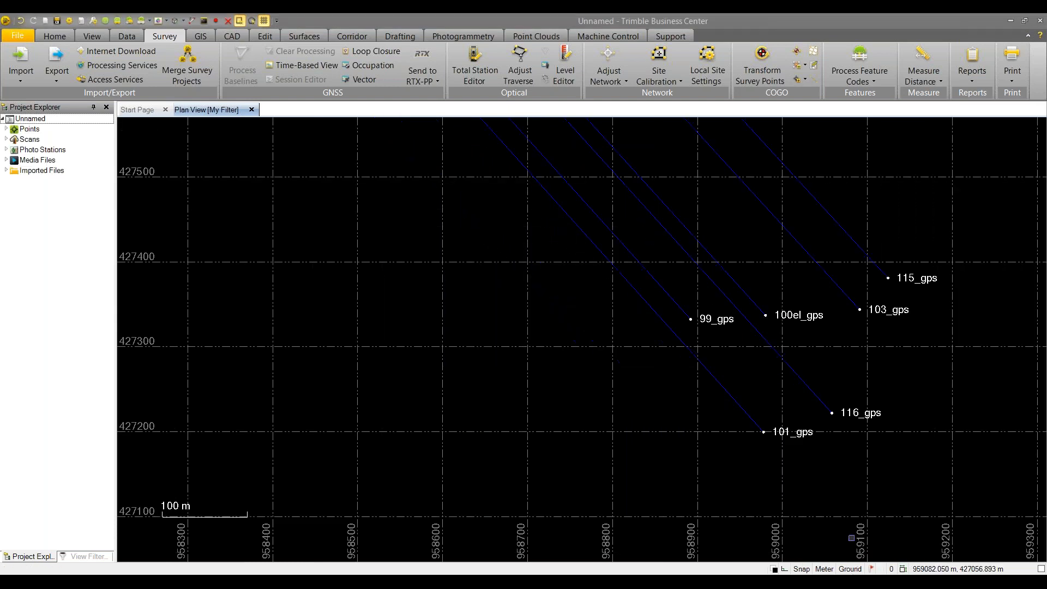
left_click(933, 82)
Inverse 101_gps to 115_gps, read the 233.029 m grid and ground distances, then close it
left_click(930, 129)
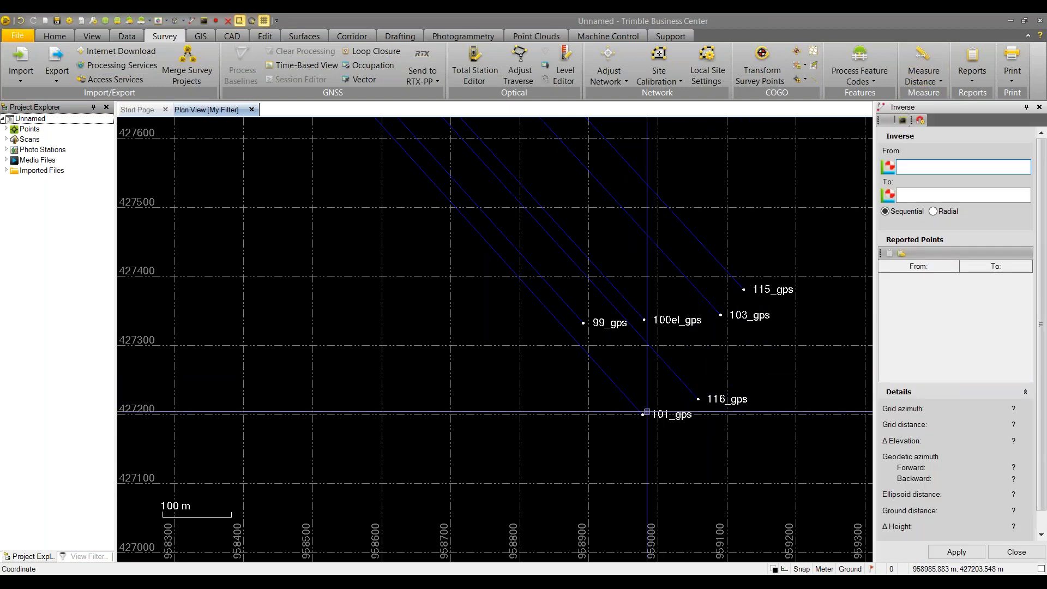
left_click(644, 414)
left_click(744, 290)
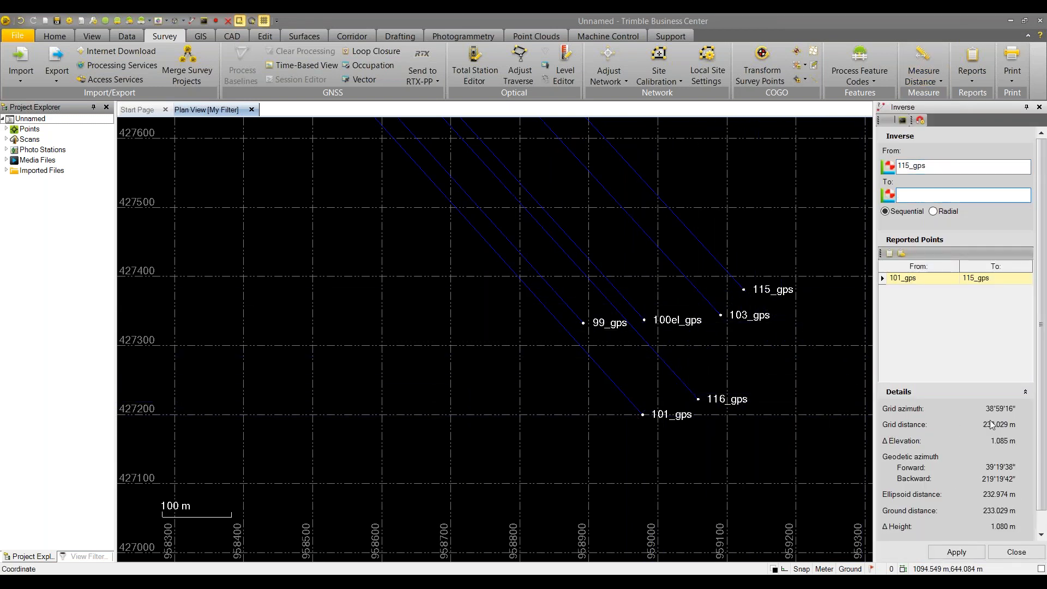
right_click(726, 191)
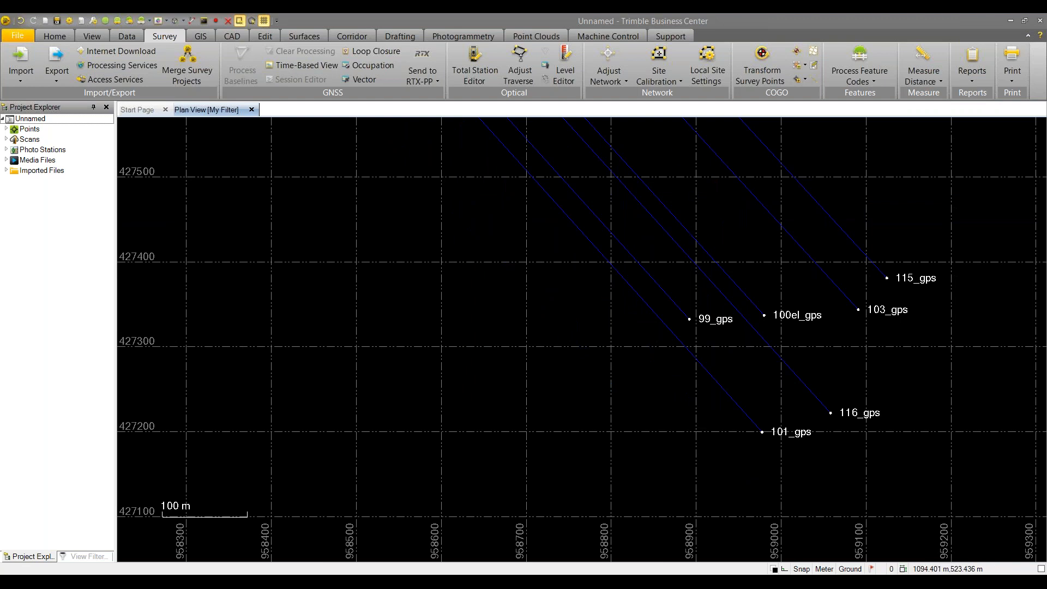
Start a site calibration with scale factor fixed to 1 and vertical shift only, showing the empty point list
left_click(641, 95)
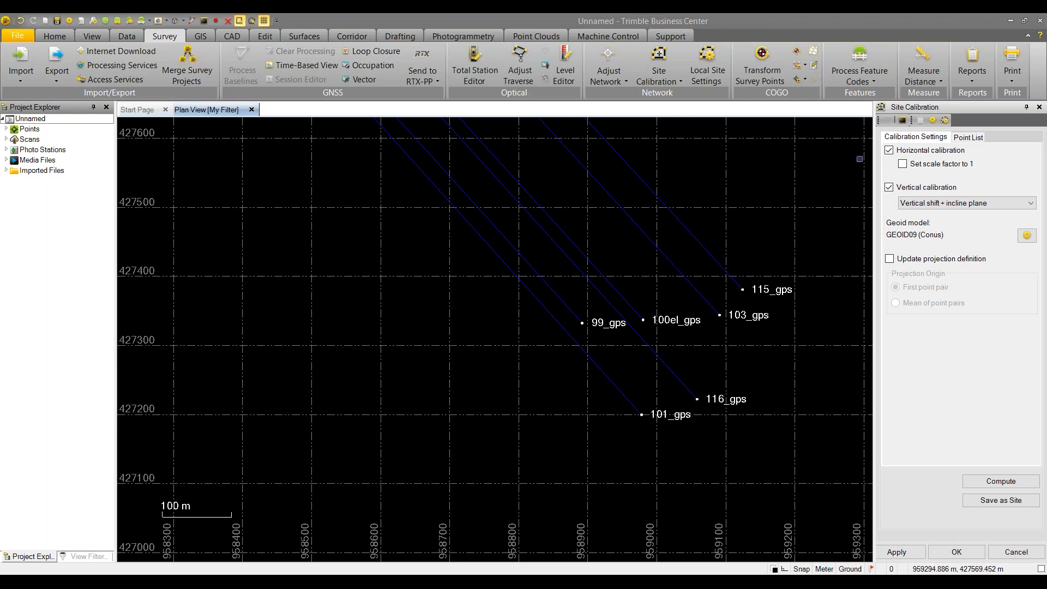
left_click(904, 165)
left_click(1018, 203)
left_click(959, 215)
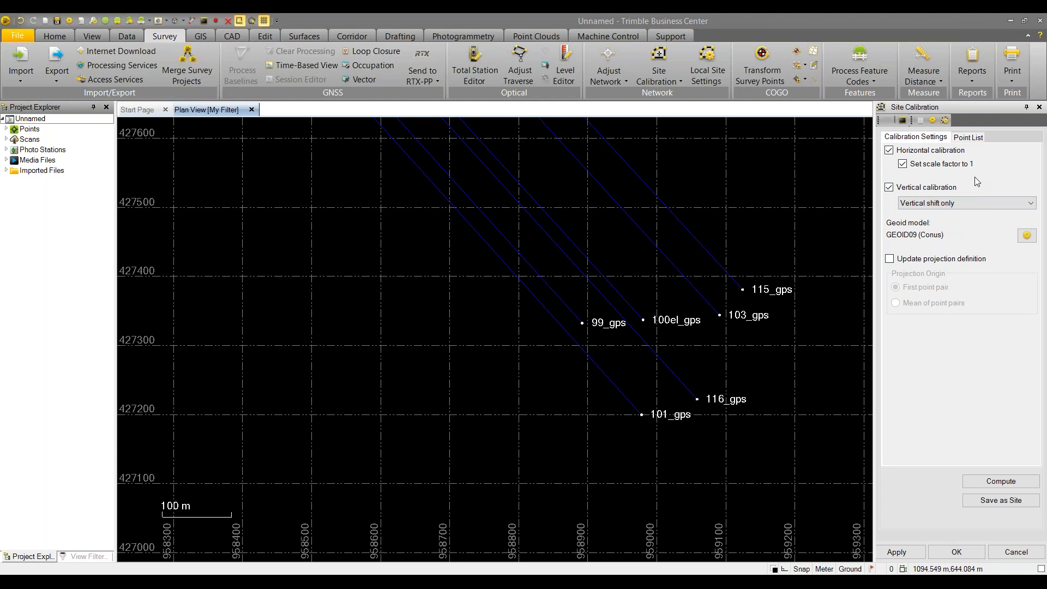
left_click(971, 137)
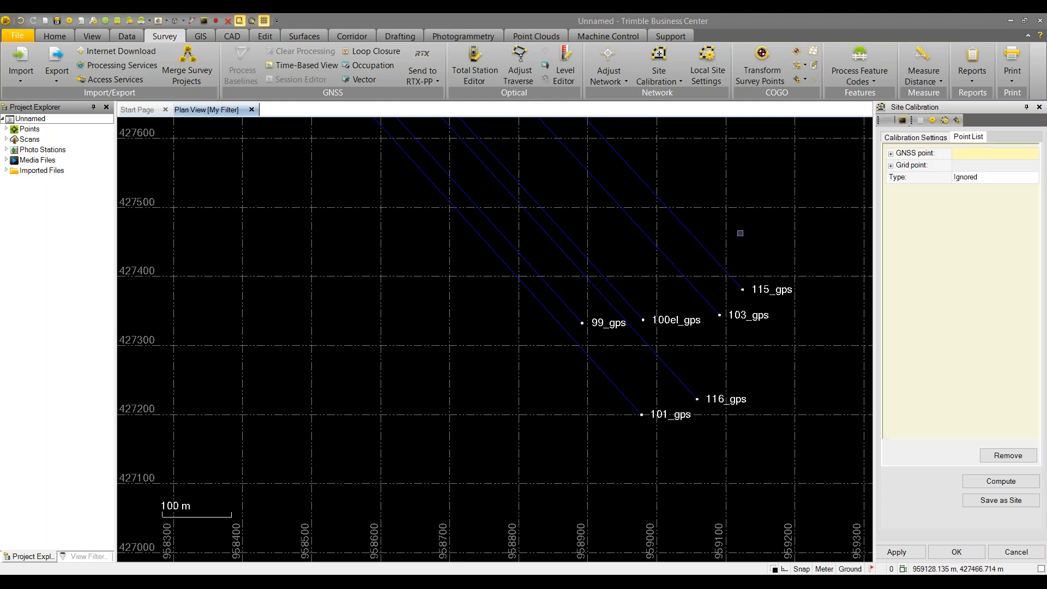
Pair 101_gps, 99_gps and 116_gps with grid points 101, 99 and 116
scroll(643, 423, "up", 4)
left_click(968, 154)
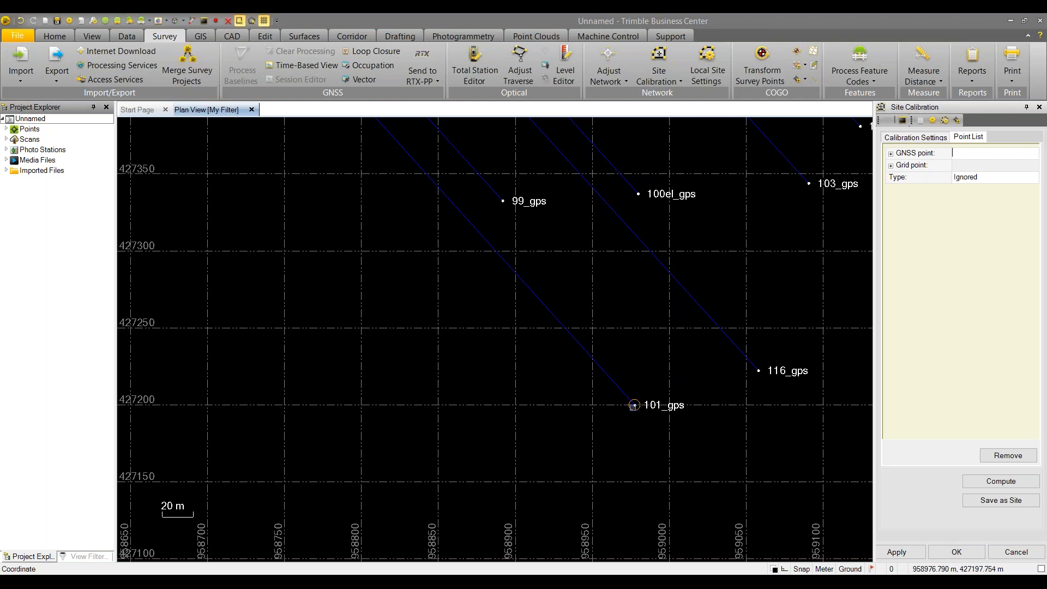
left_click(635, 405)
type("101")
key("Return")
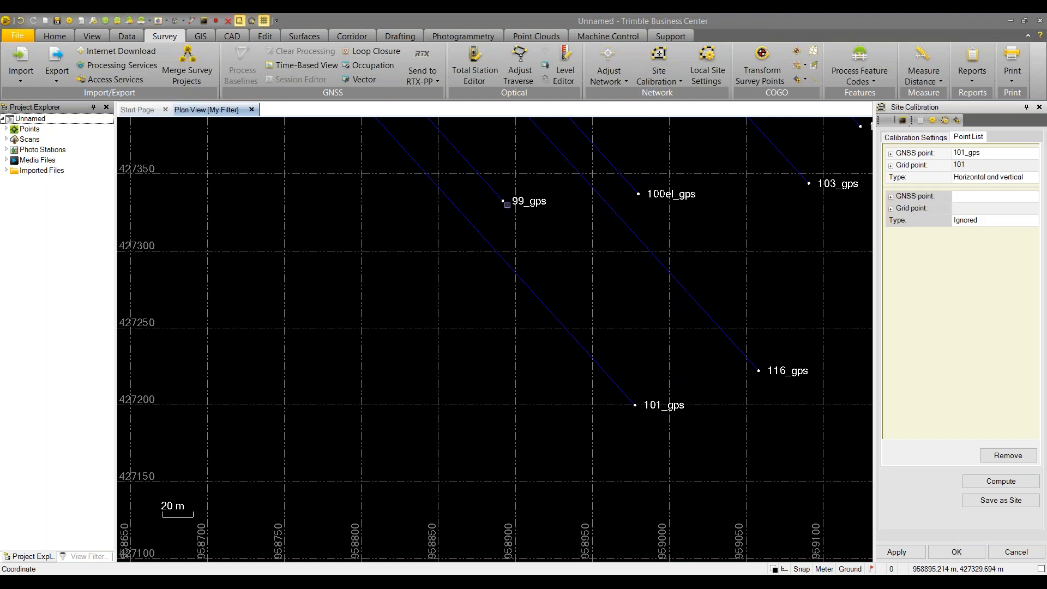
left_click(503, 201)
key("Return")
left_click(760, 371)
type("116")
key("Return")
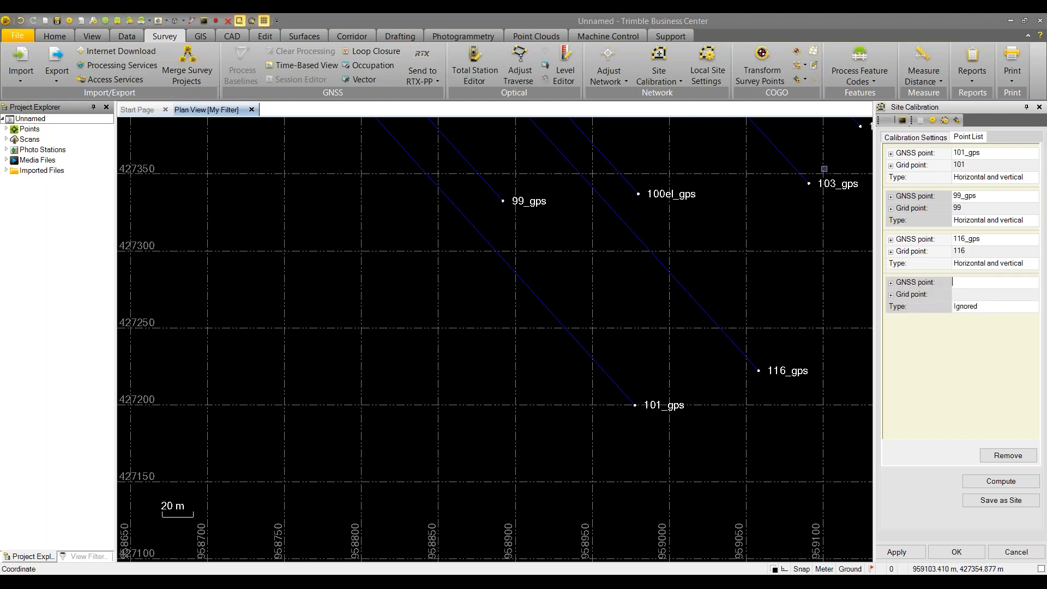
Pair 103_gps and 115_gps with grid points 103 and 115, then zoom out to full extents
left_click(808, 184)
type("103_gps")
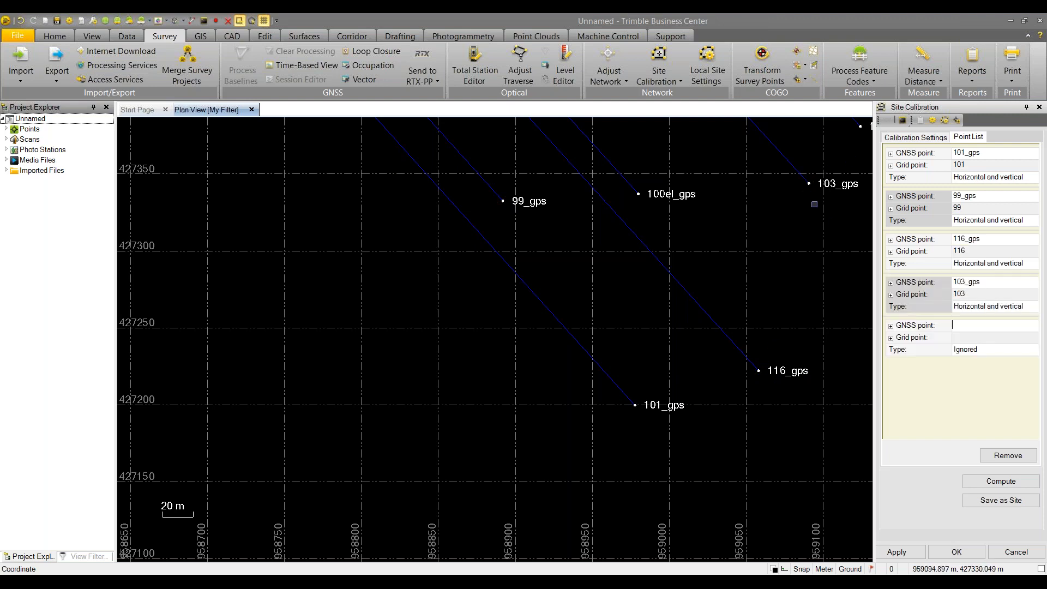
key("Return")
middle_click_drag(810, 192, 684, 317)
left_click(735, 240)
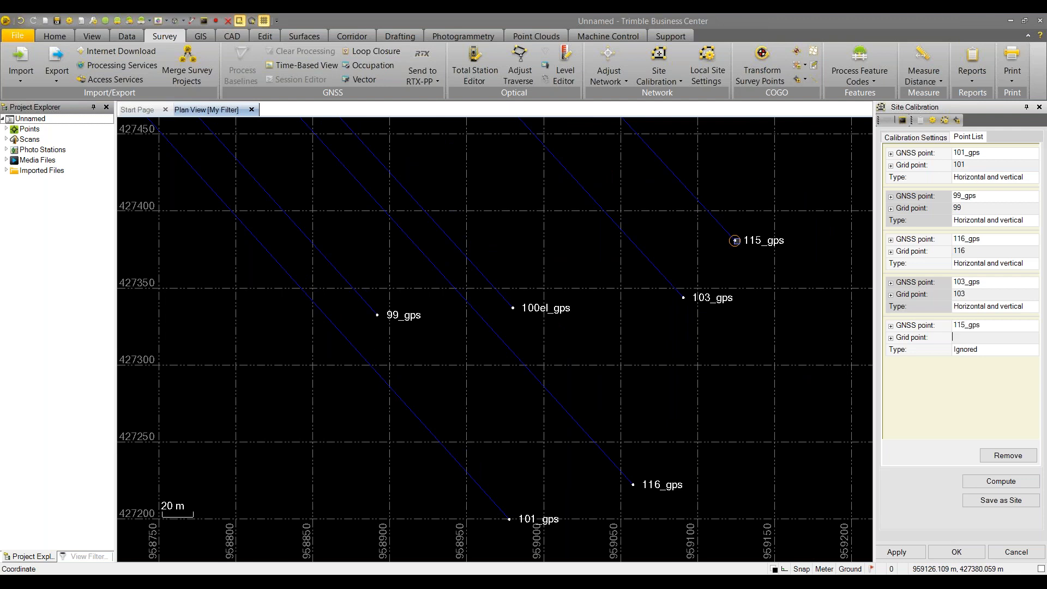
key("Return")
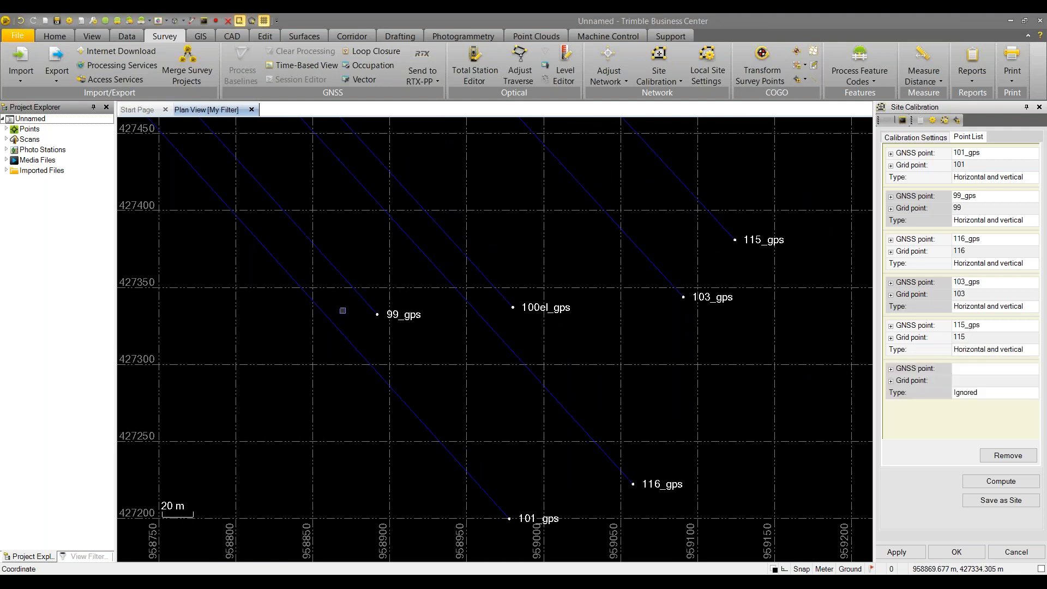
middle_click(340, 308)
middle_click(340, 307)
middle_click_drag(457, 271, 668, 158)
scroll(386, 407, "up", 15)
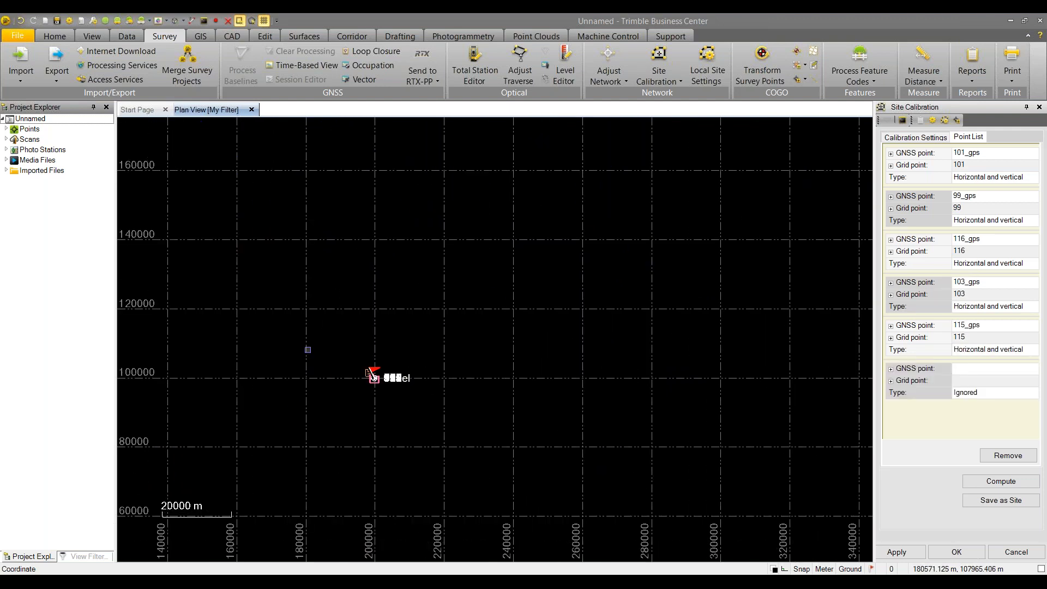
scroll(407, 367, "up", 20)
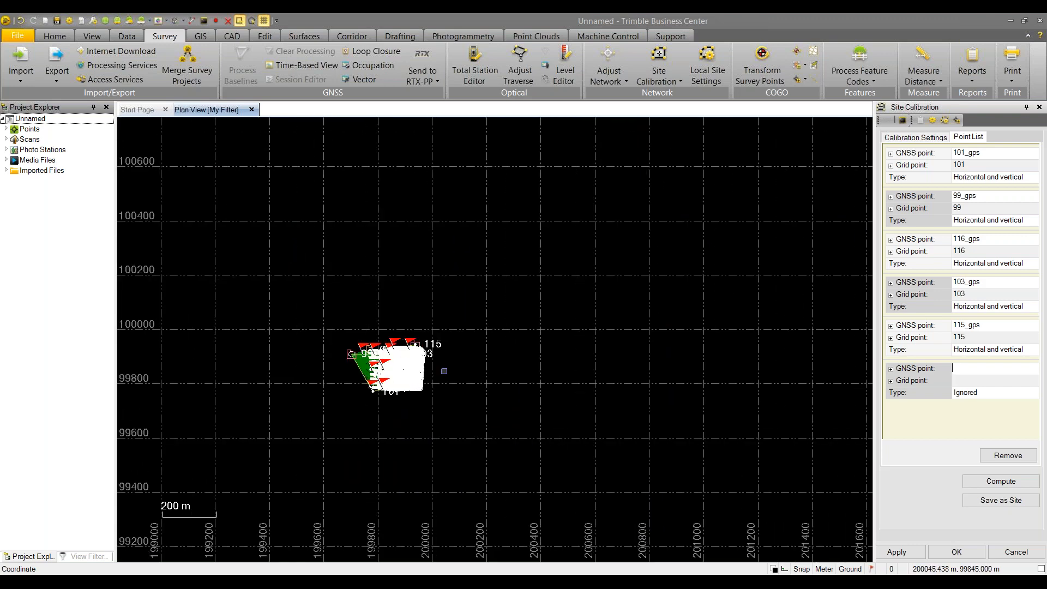
scroll(323, 317, "up", 2)
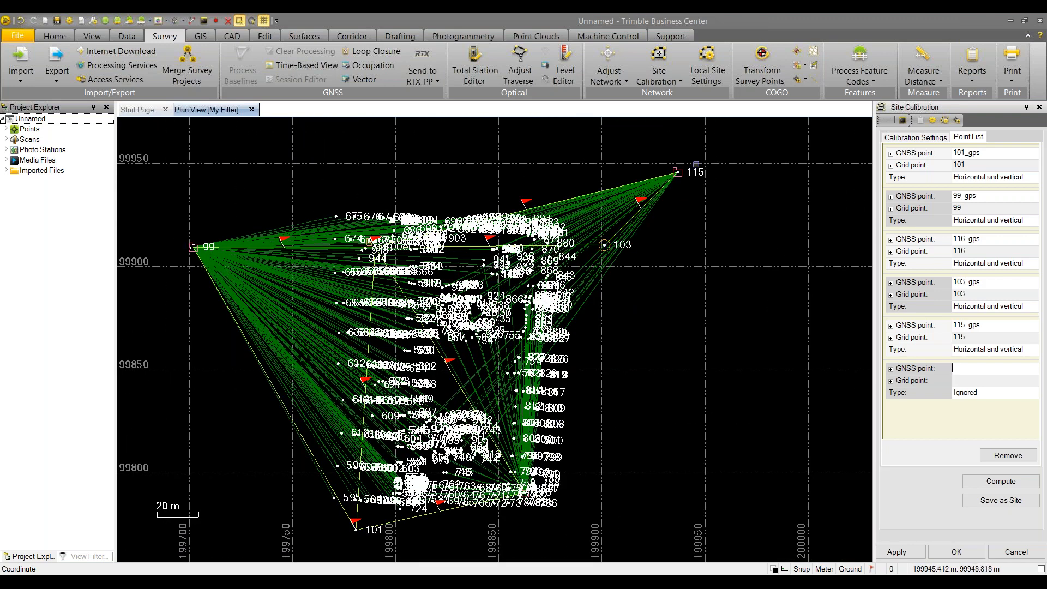
middle_click(688, 257)
middle_click(688, 258)
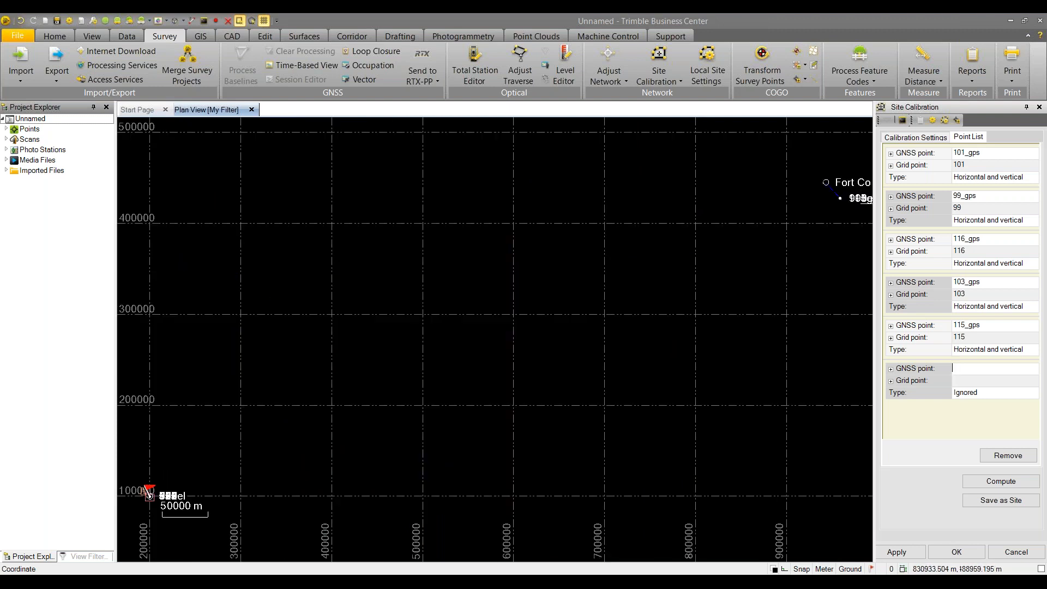
Compute the calibration and accept the warning about the 0.119 m maximum horizontal residual
left_click(986, 481)
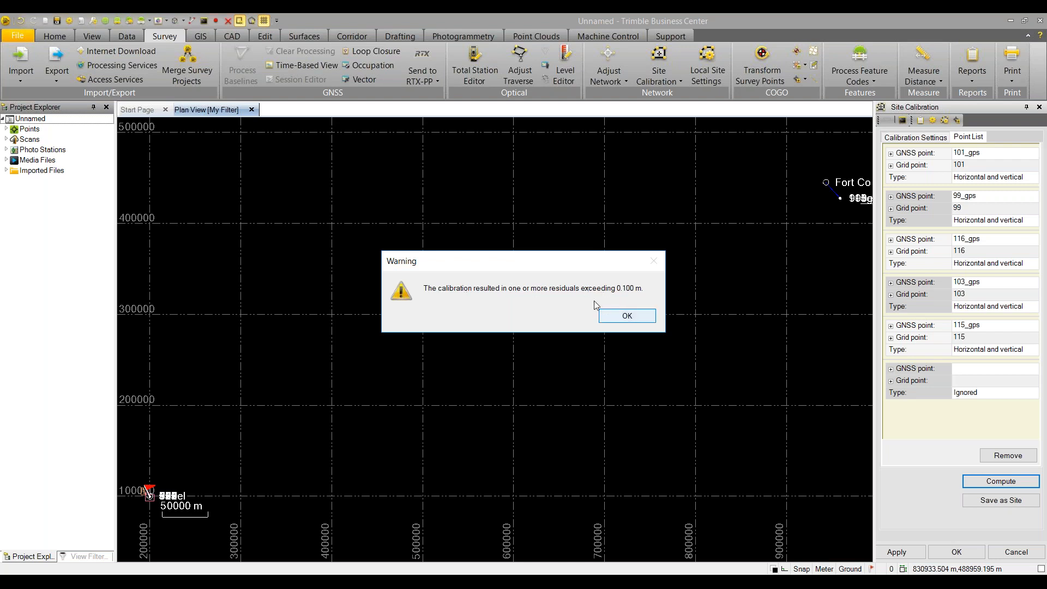
left_click(619, 317)
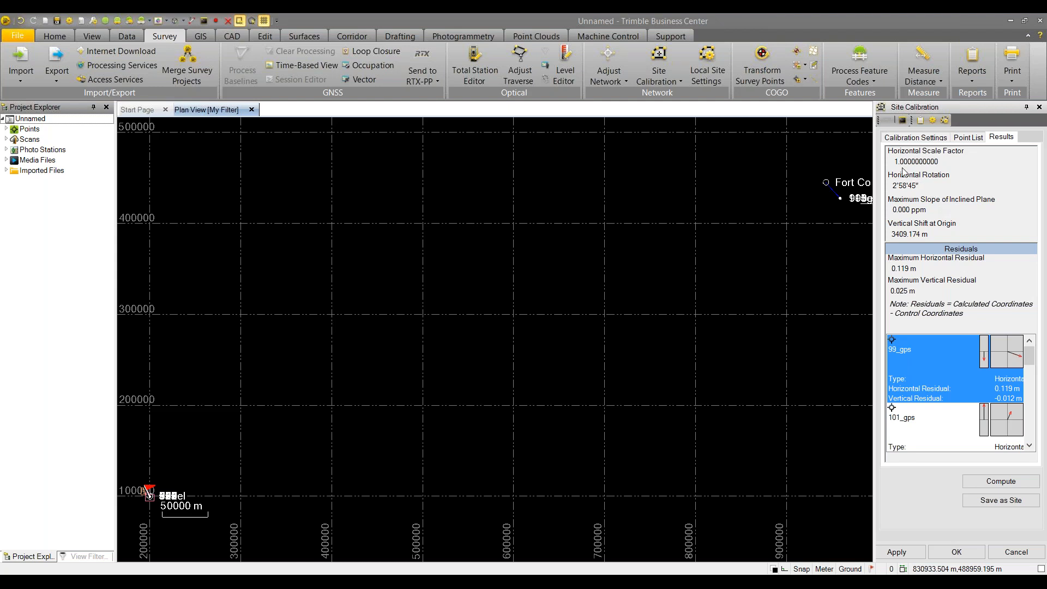
Clear 'Set scale factor to 1', recompute for a 0.022 m maximum residual, and apply
left_click(908, 137)
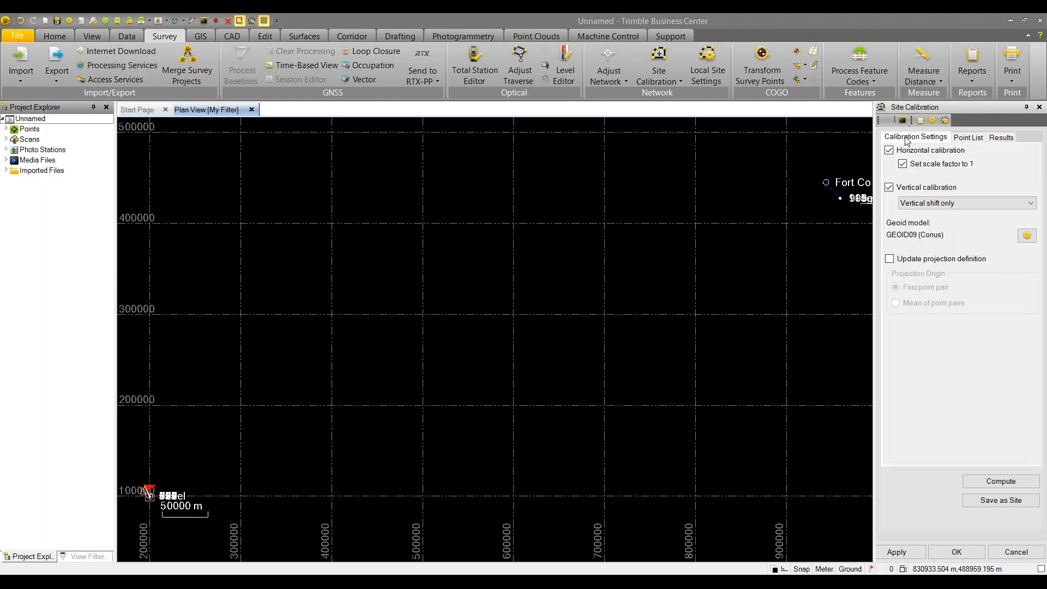
left_click(903, 166)
left_click(986, 484)
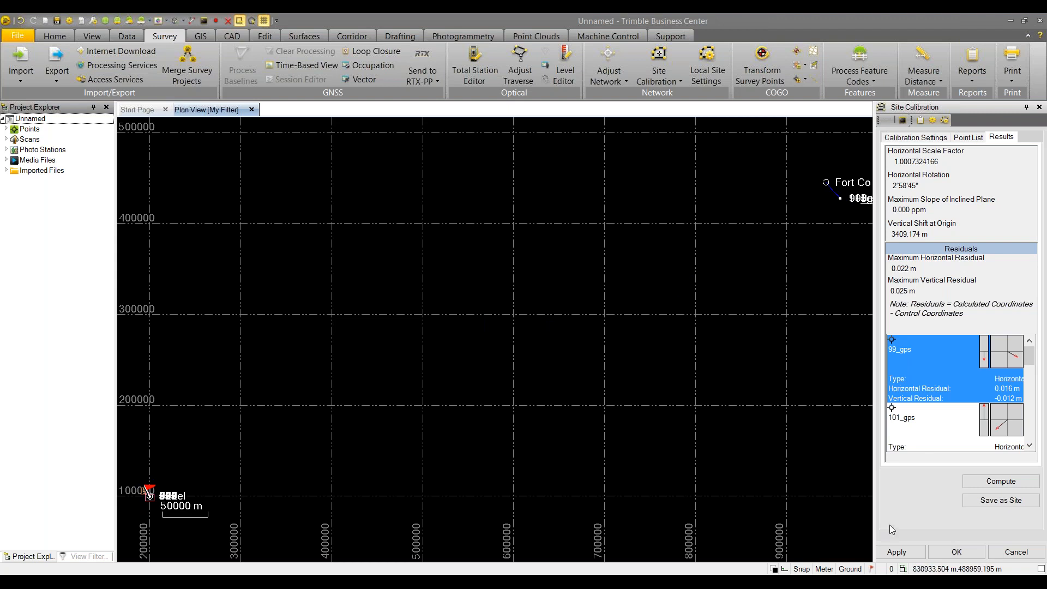
left_click(900, 555)
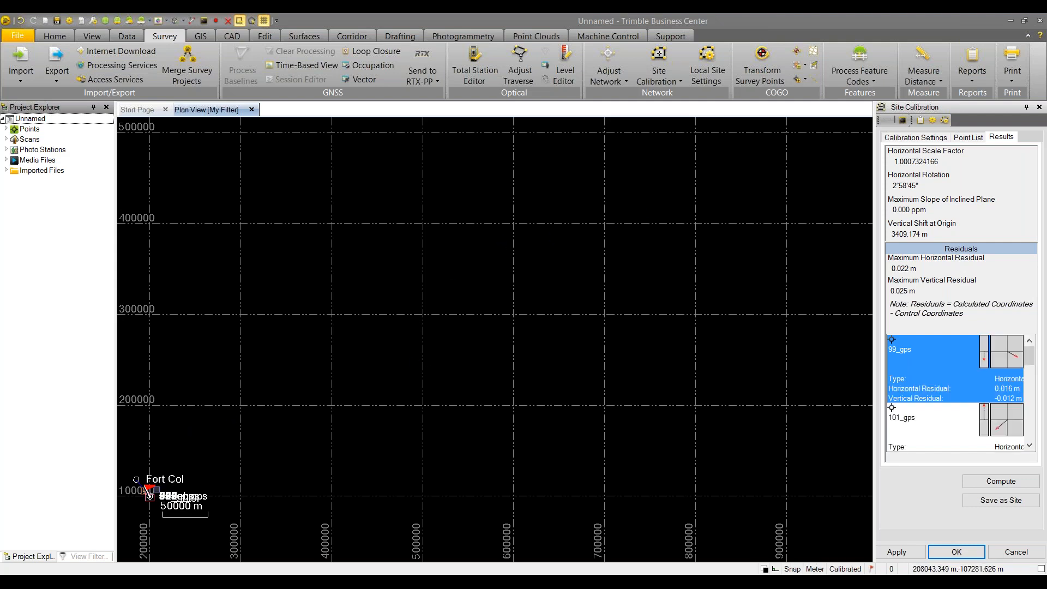
Inverse point 595 to 675: 136.548 m grid and 136.358 m ground distance
middle_click_drag(148, 490, 437, 336)
scroll(440, 328, "up", 2)
scroll(434, 328, "up", 6)
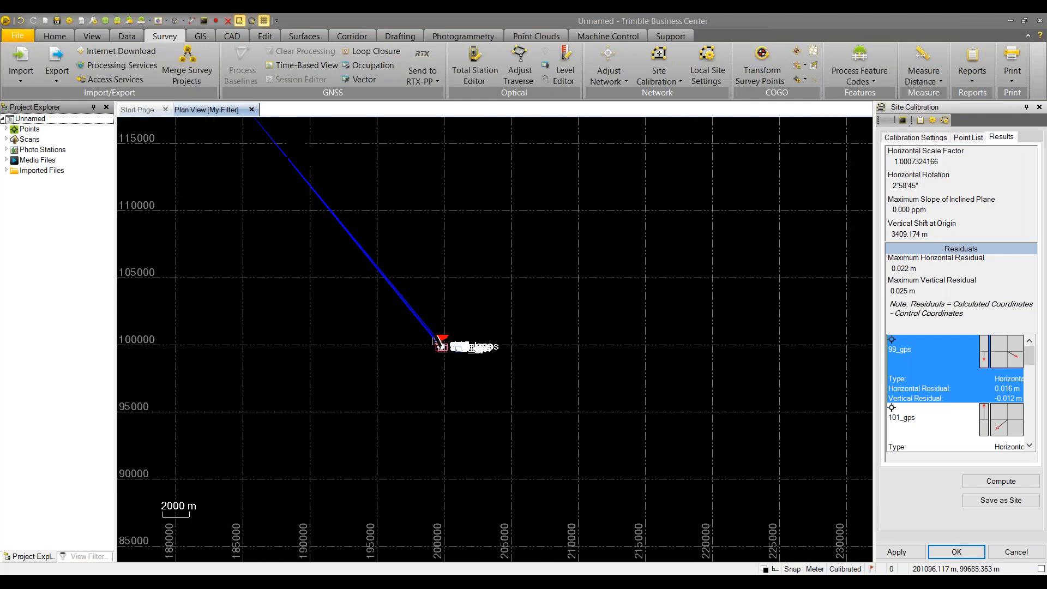
scroll(424, 335, "up", 5)
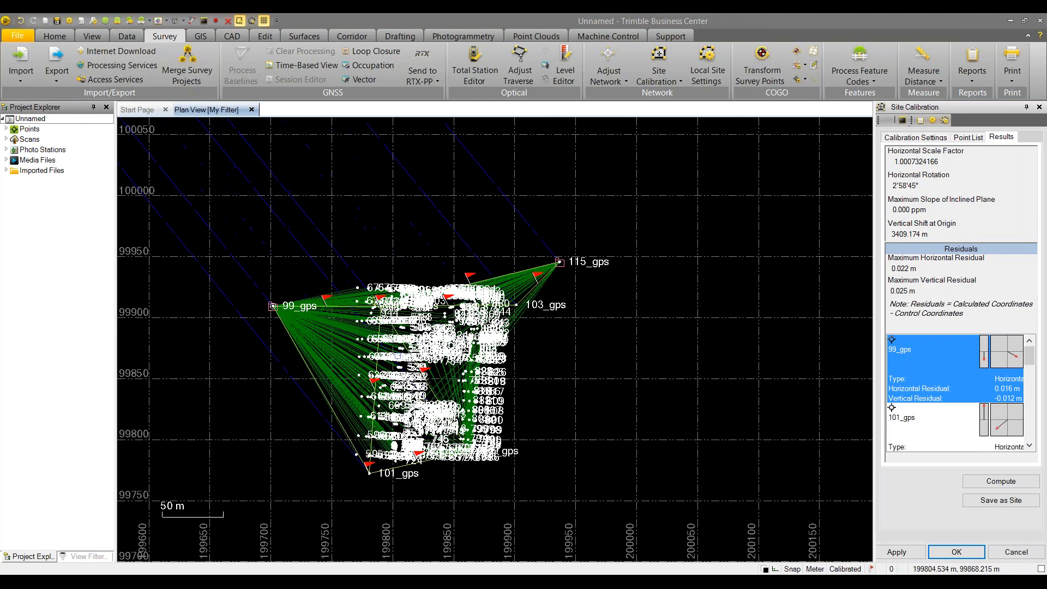
middle_click_drag(356, 324, 413, 268)
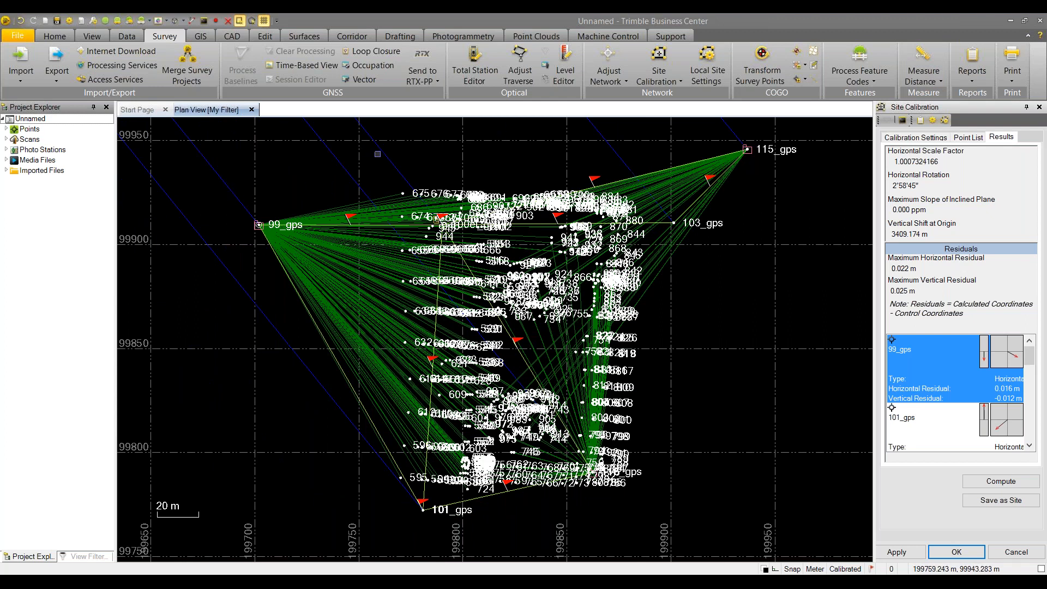
left_click(933, 84)
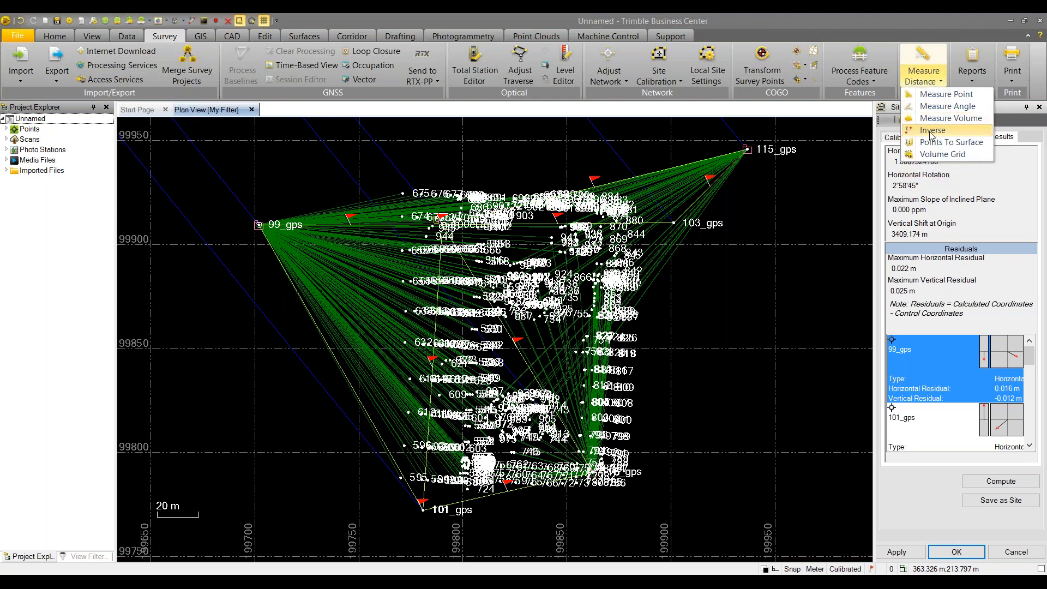
left_click(930, 136)
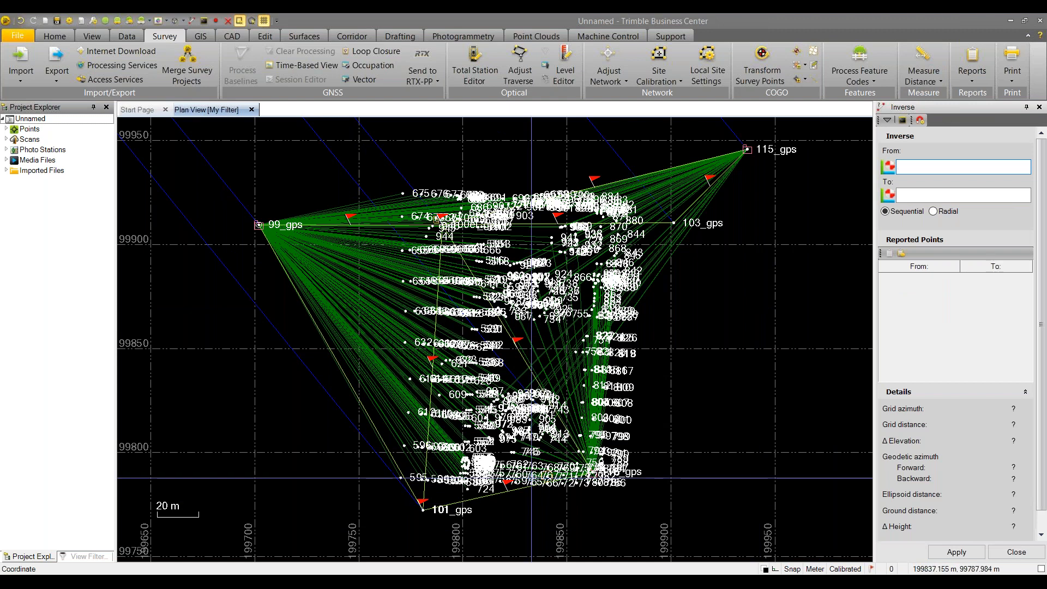
left_click(401, 478)
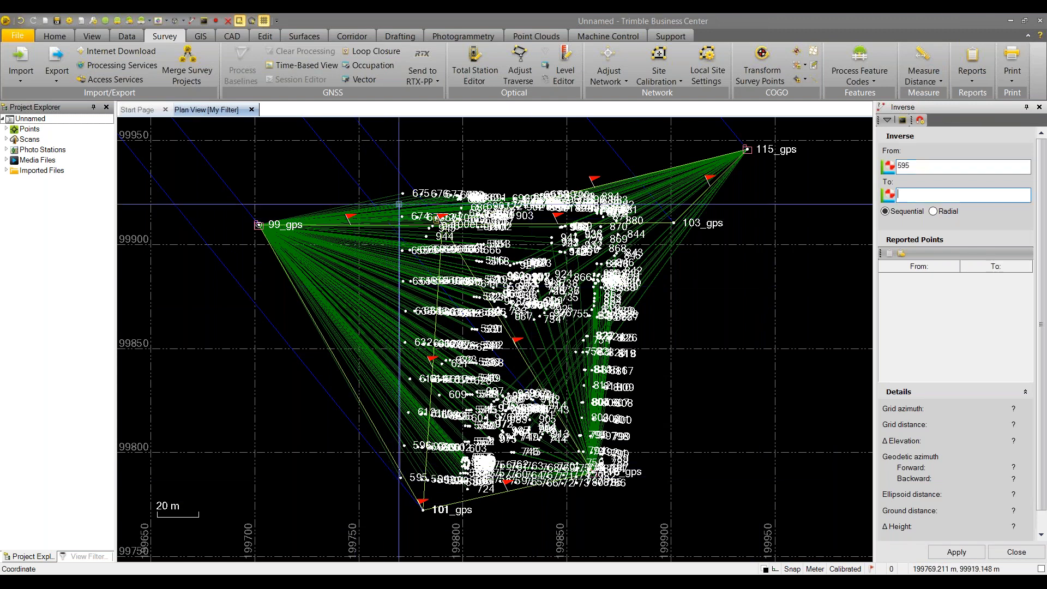
left_click(403, 194)
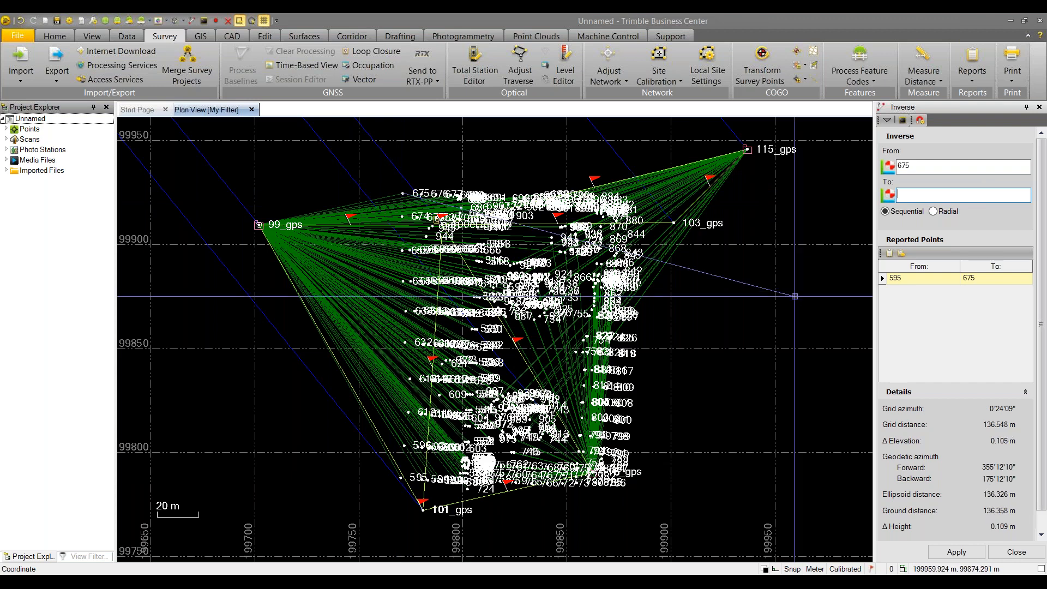
scroll(502, 176, "down", 3)
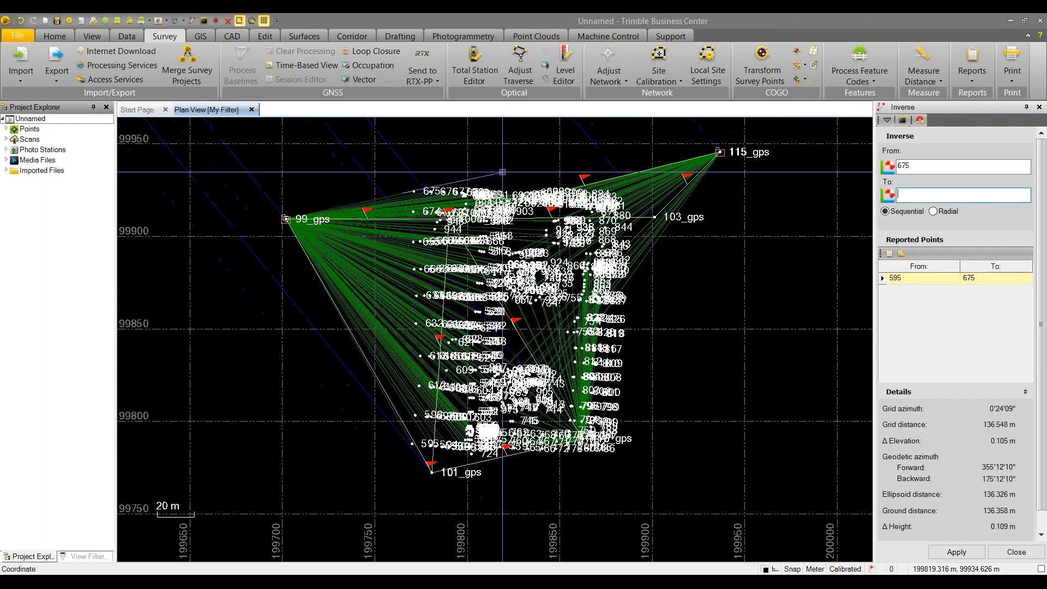
right_click(496, 165)
left_click(527, 171)
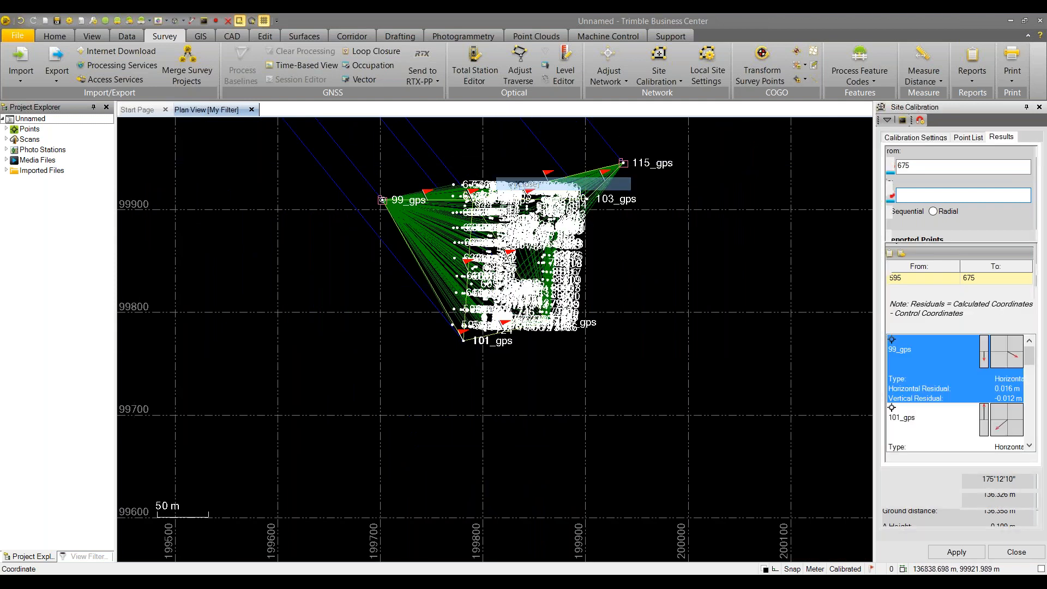
Return to Calibration Settings and open Project Settings showing Colorado North 0501 with GEOID09
left_click(897, 139)
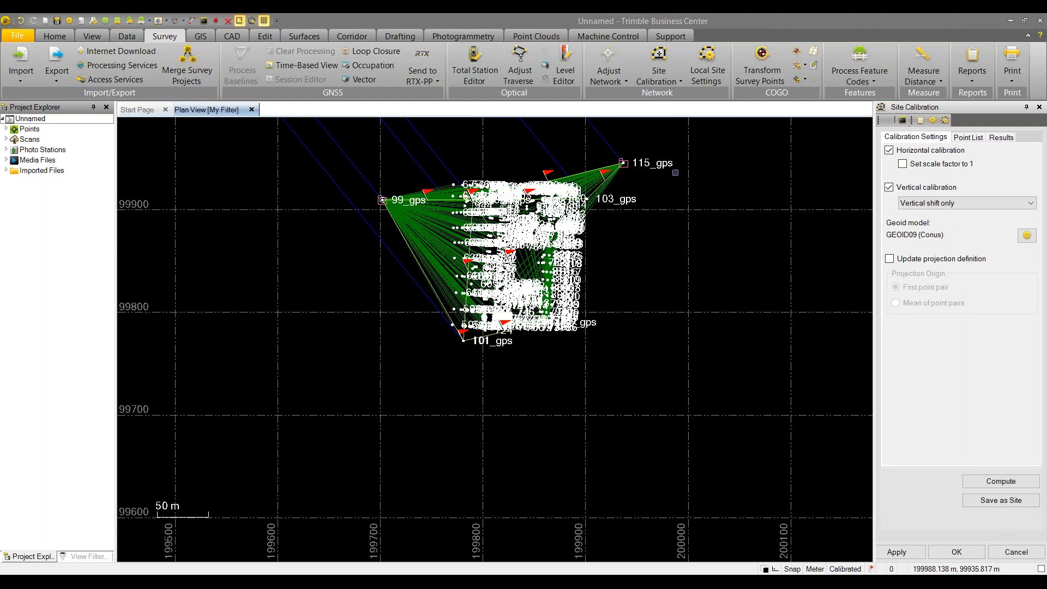
middle_click_drag(330, 199, 326, 237)
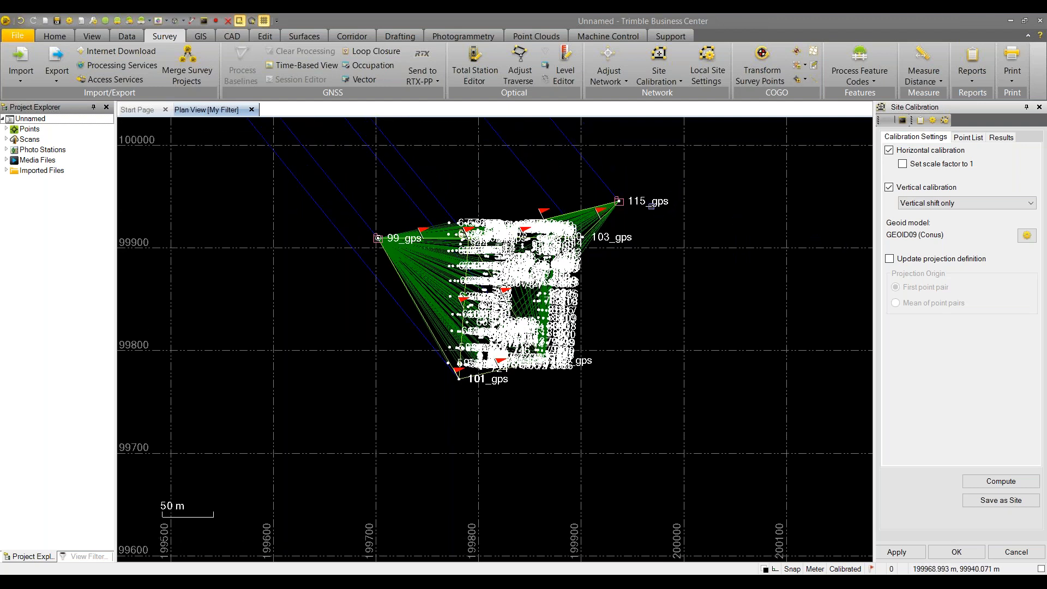
left_click(69, 20)
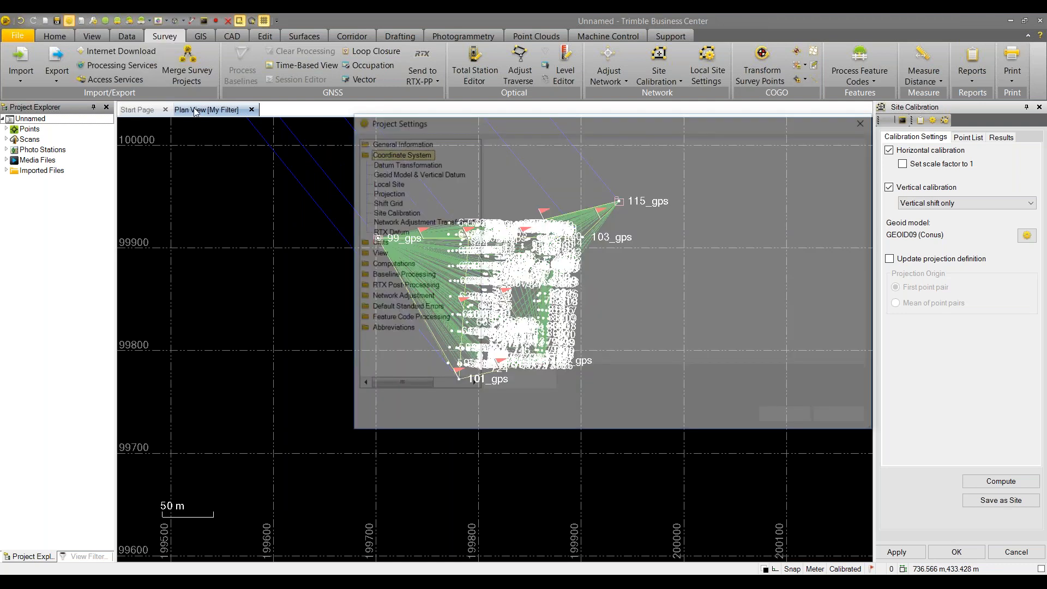
Review the stored calibration (scale 1.0007324166, vertical shift 3409.174 m) and close Project Settings
left_click(386, 213)
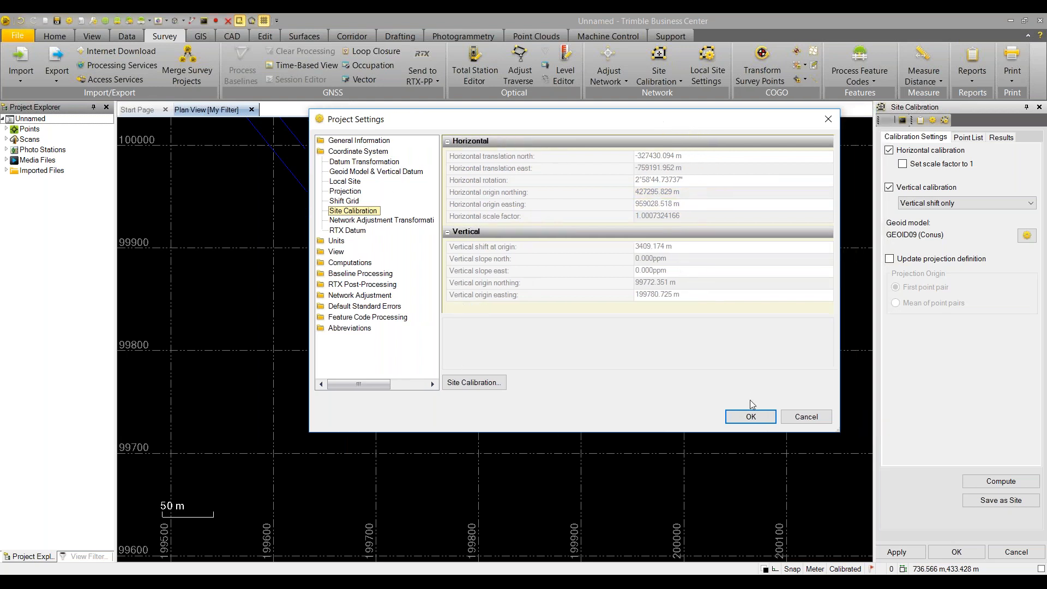
left_click(770, 417)
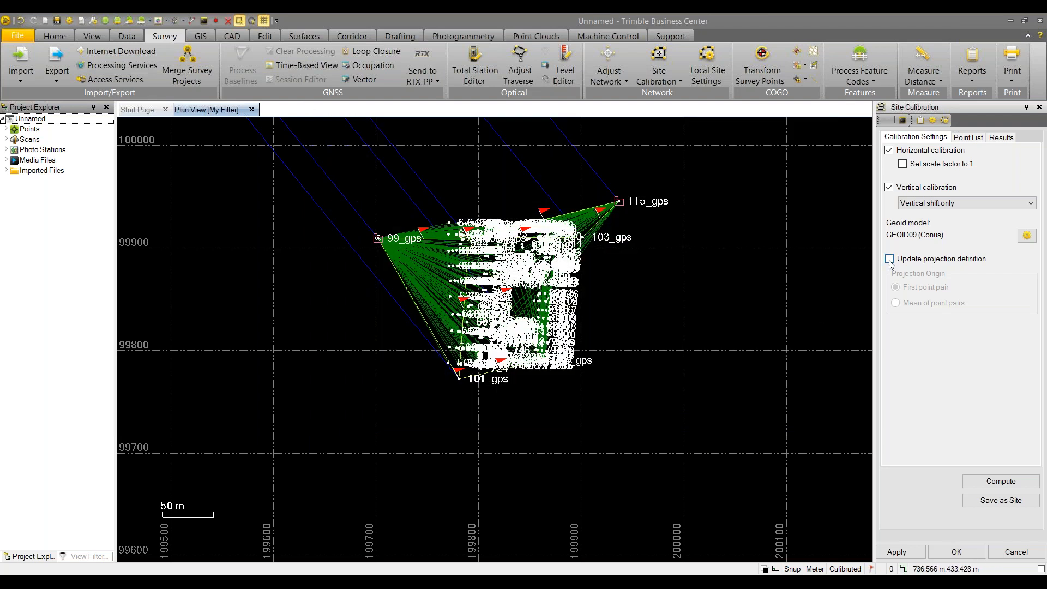
Enable 'Update projection definition' with 'Mean of point pairs', recompute, confirm replacement, and reapply
left_click(889, 259)
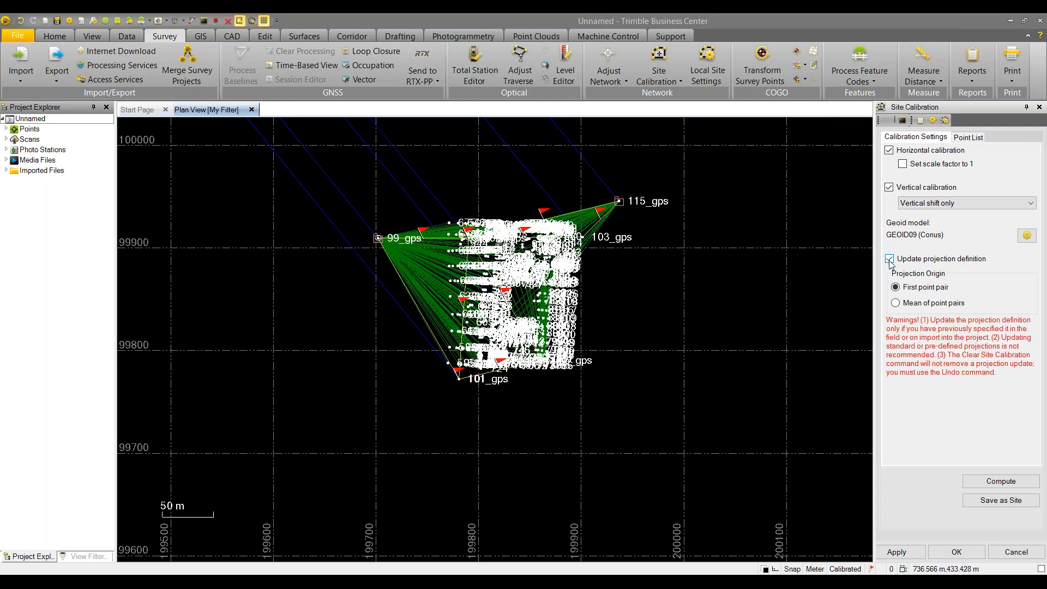
left_click(897, 304)
left_click(976, 484)
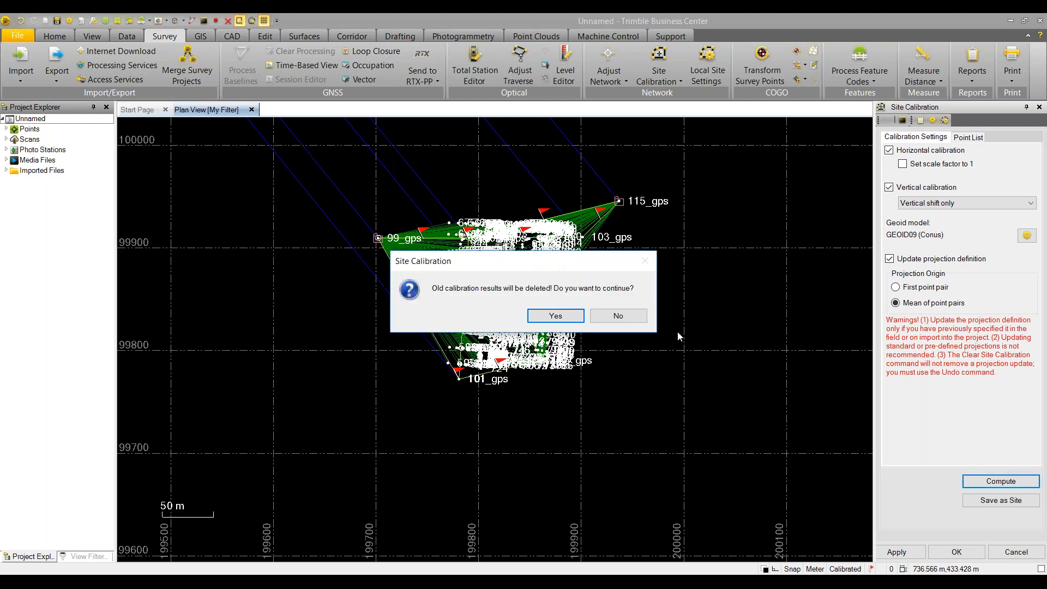
left_click(556, 316)
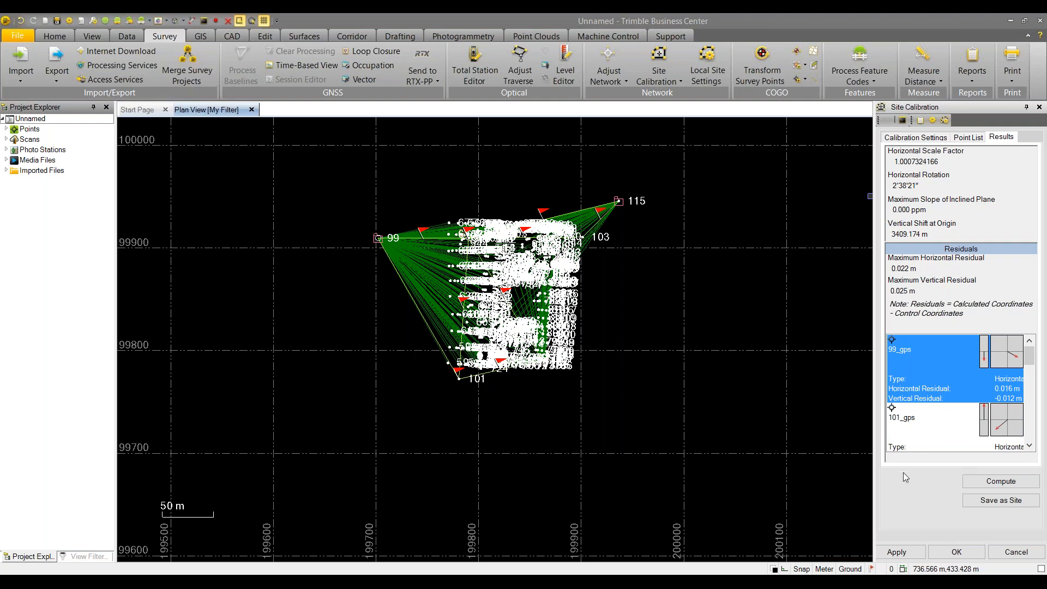
left_click(896, 548)
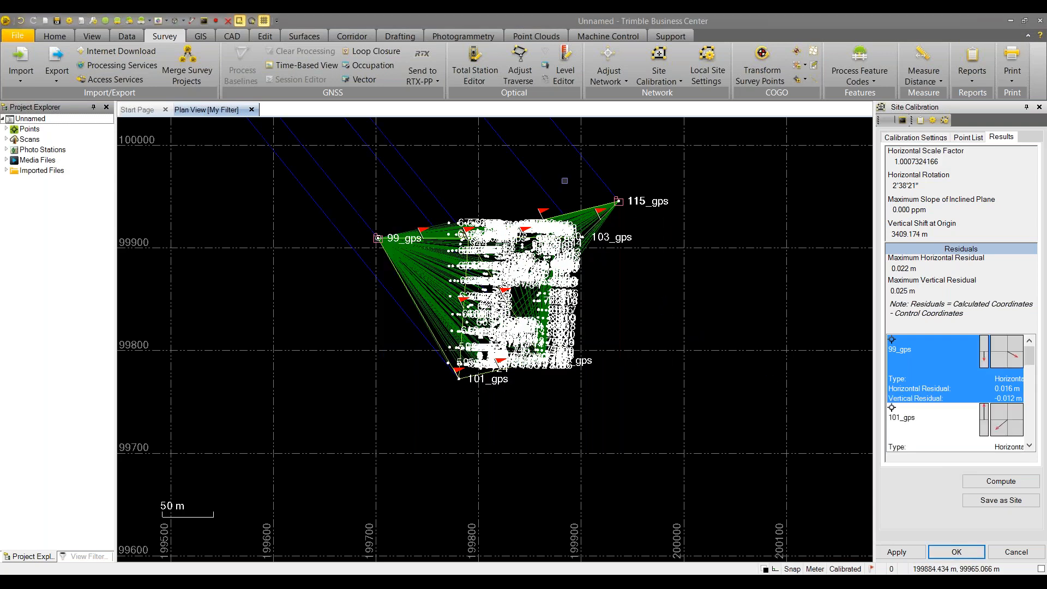
Re-inverse 595 to 675, confirming grid now matches ground at 136.358 m, and close it
left_click(923, 83)
left_click(933, 130)
scroll(440, 340, "up", 3)
left_click(458, 401)
middle_click_drag(458, 150, 479, 227)
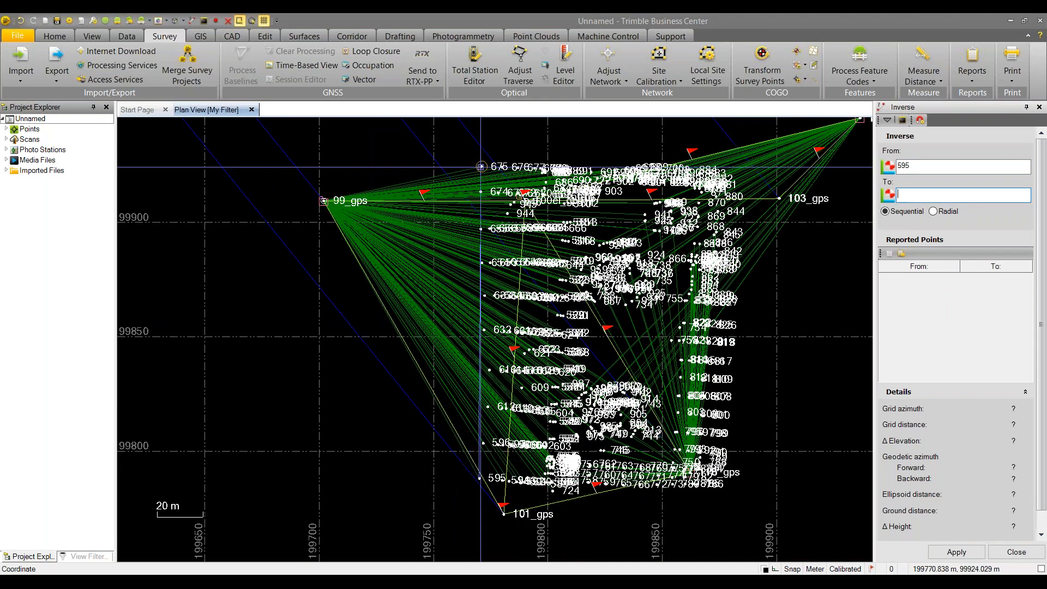
left_click(481, 167)
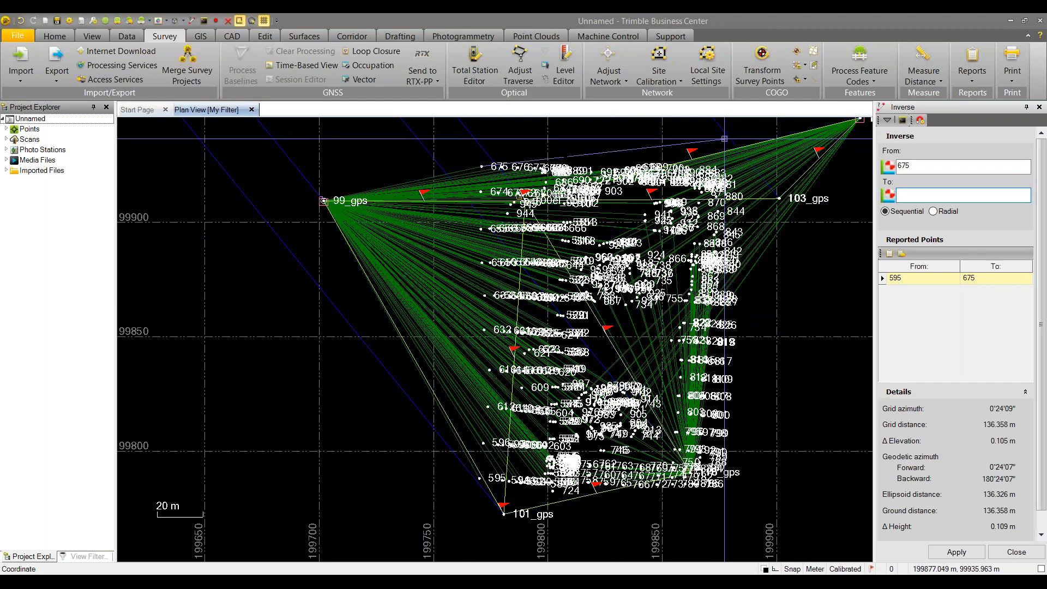
scroll(267, 196, "up", 1)
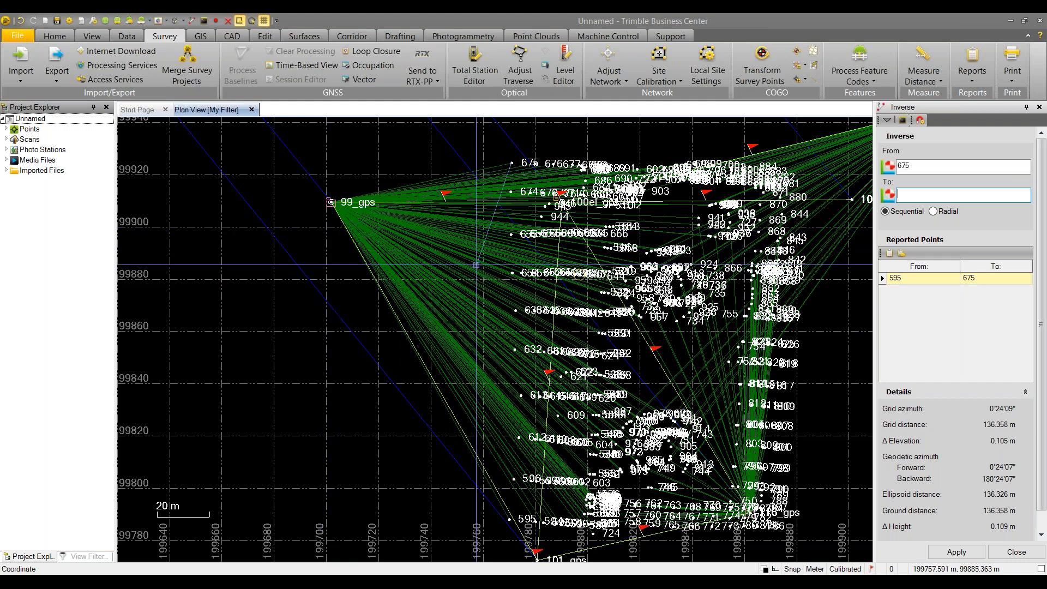
right_click(345, 250)
left_click(348, 270)
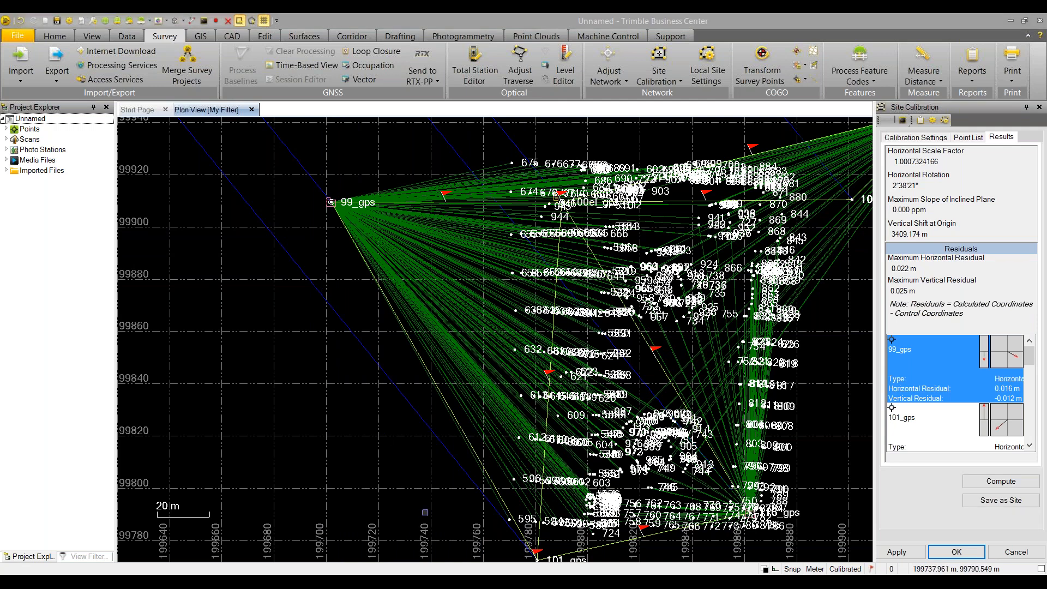
Switch to the Site Cals slide deck in Chrome and present the Summary slide
key("alt+Tab")
key("alt+Tab")
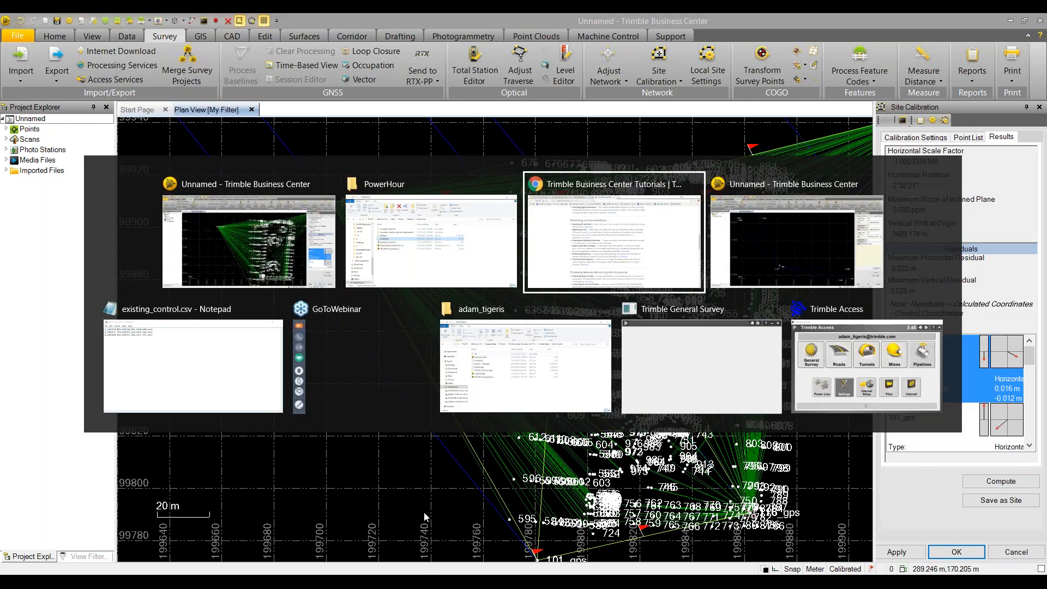
key("ctrl+Tab")
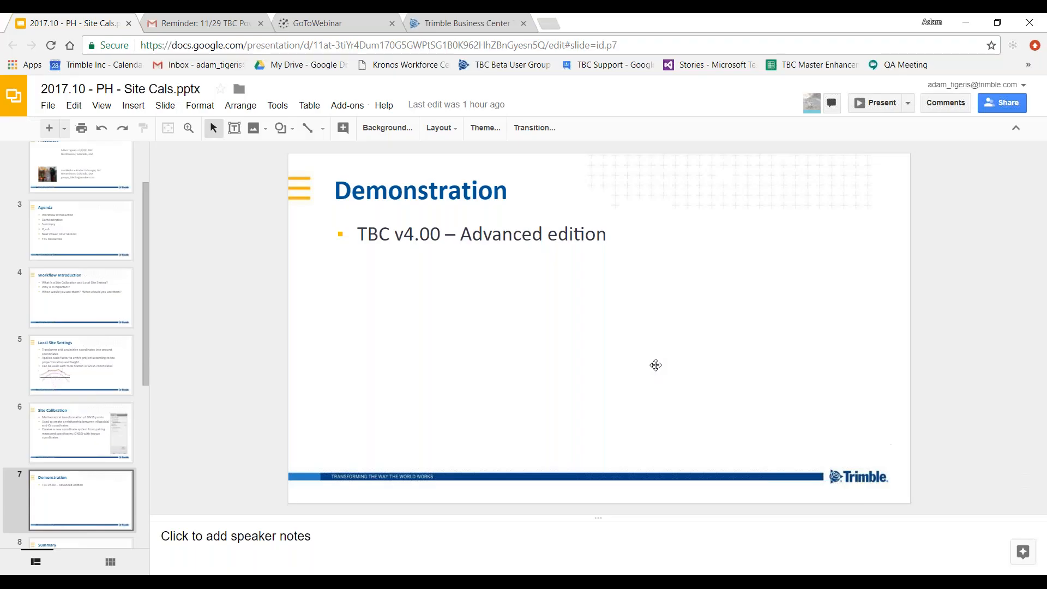
left_click(865, 108)
left_click(760, 265)
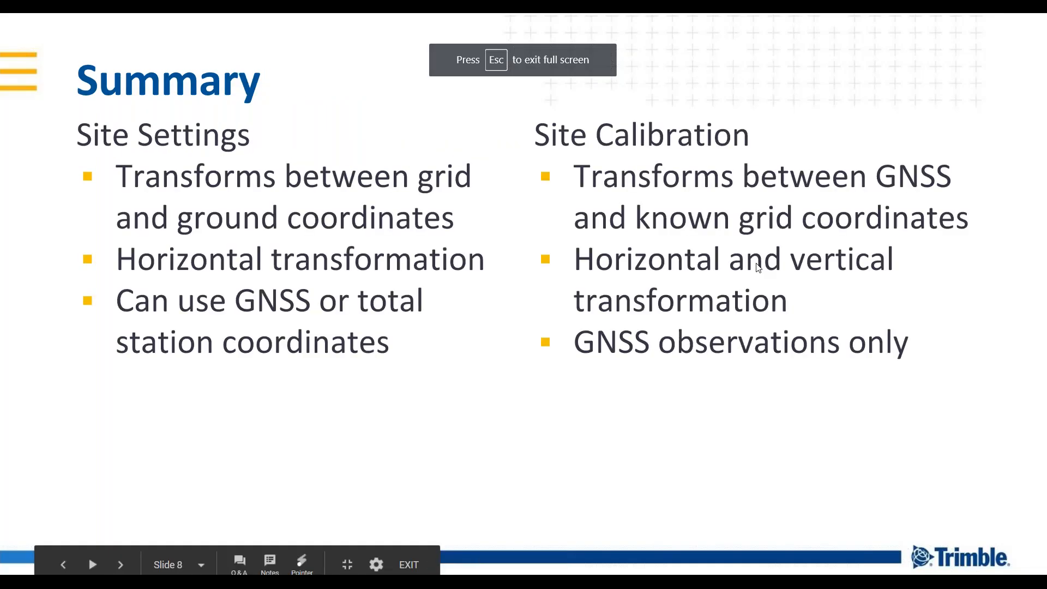